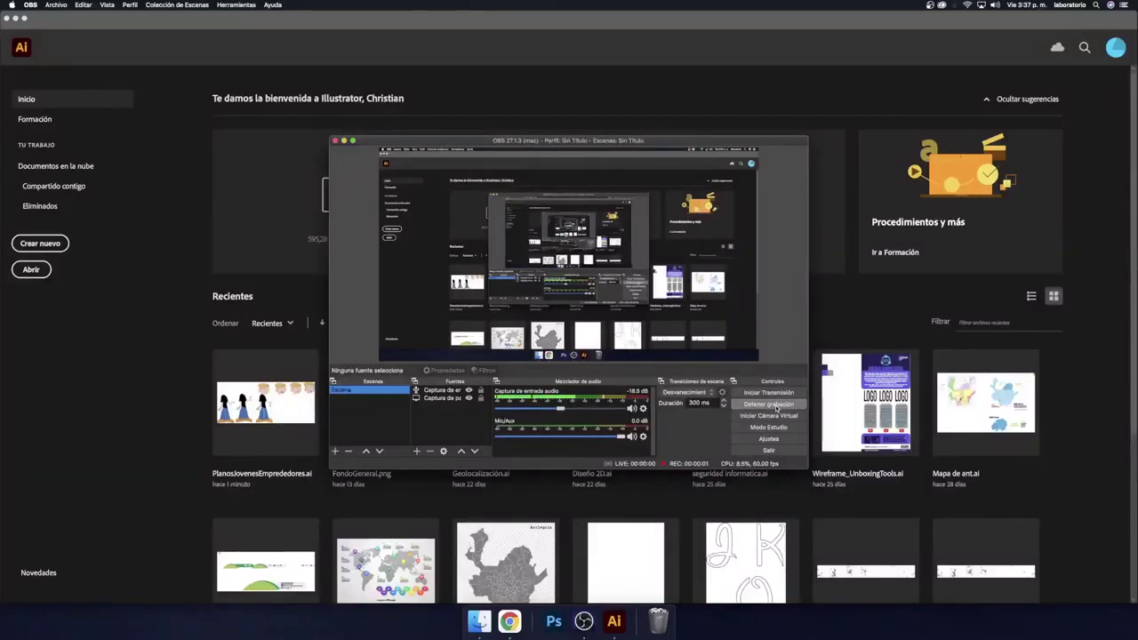
Step: Bring Illustrator's Home screen to the front and start a new document
left_click(152, 307)
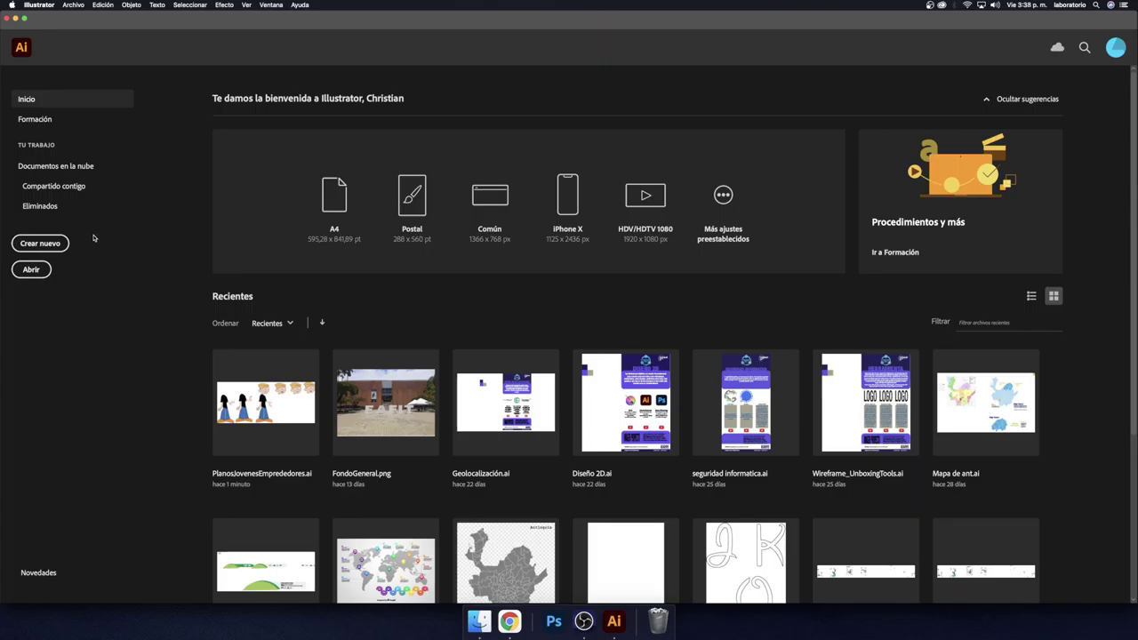
left_click(55, 245)
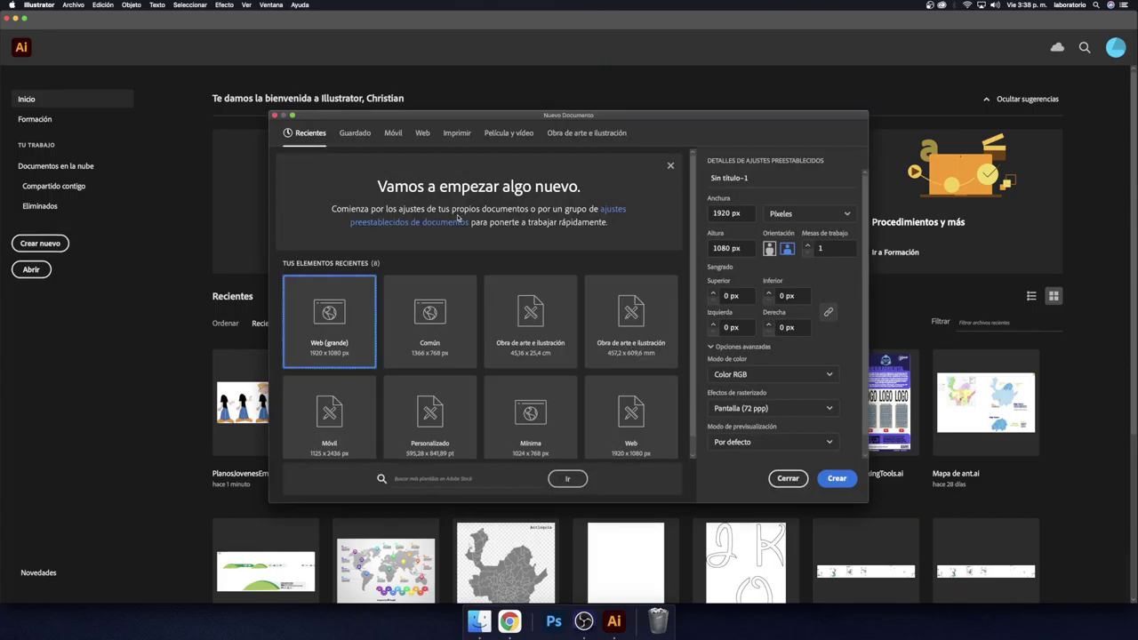
Step: Browse the Guardado and Móvil presets, then choose Obra de arte e ilustración 1920 x 1080 (677,3333 x 381 mm)
left_click(356, 134)
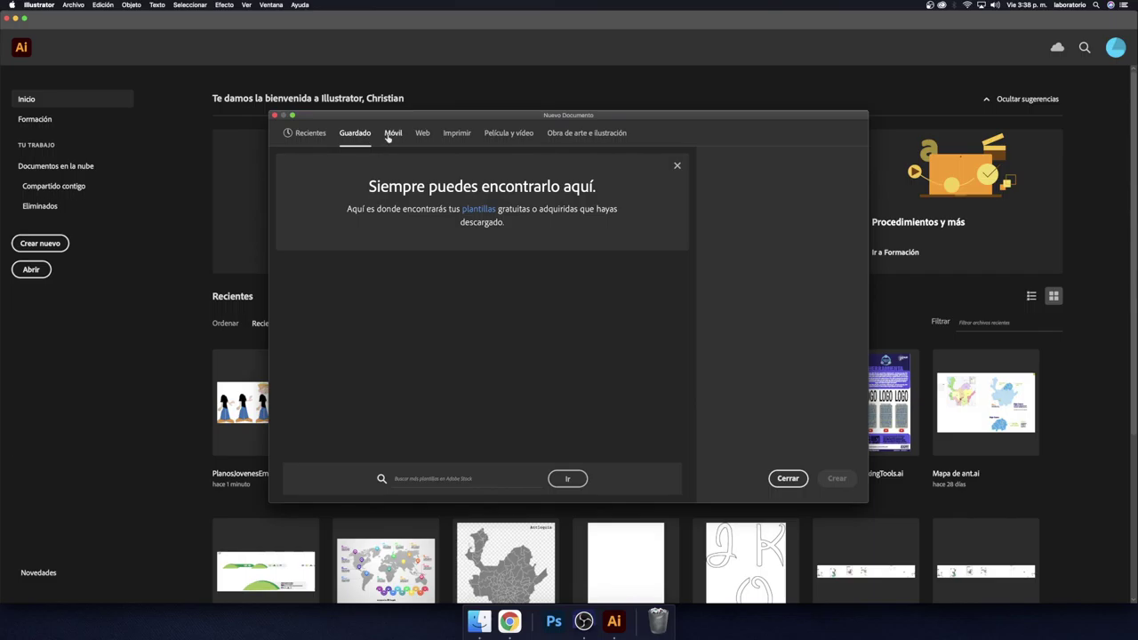
left_click(389, 135)
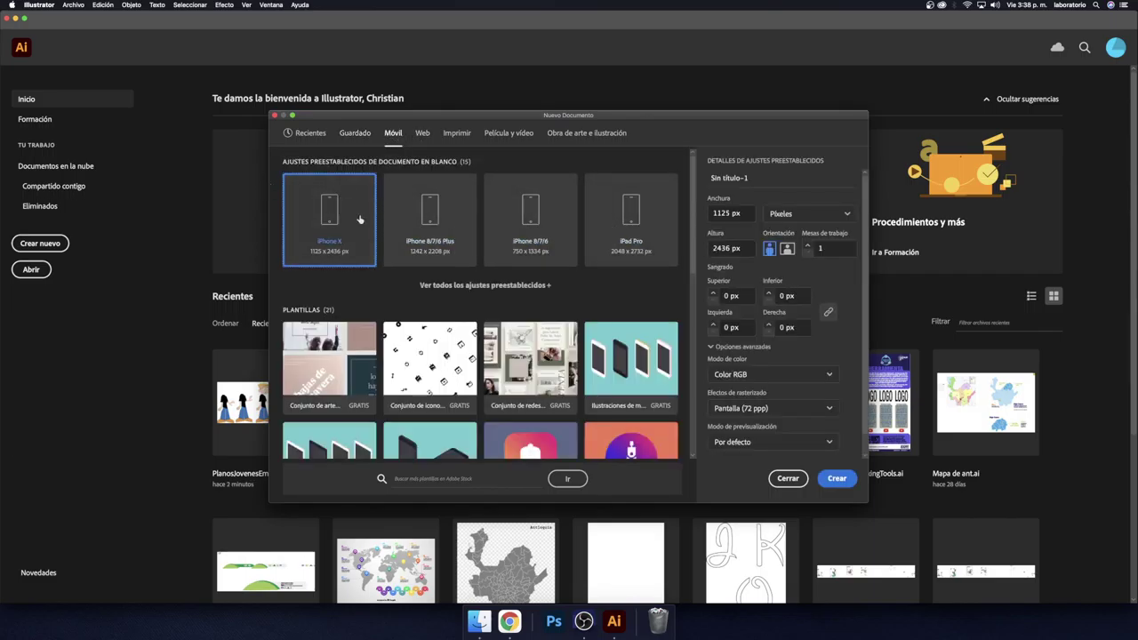
left_click(586, 133)
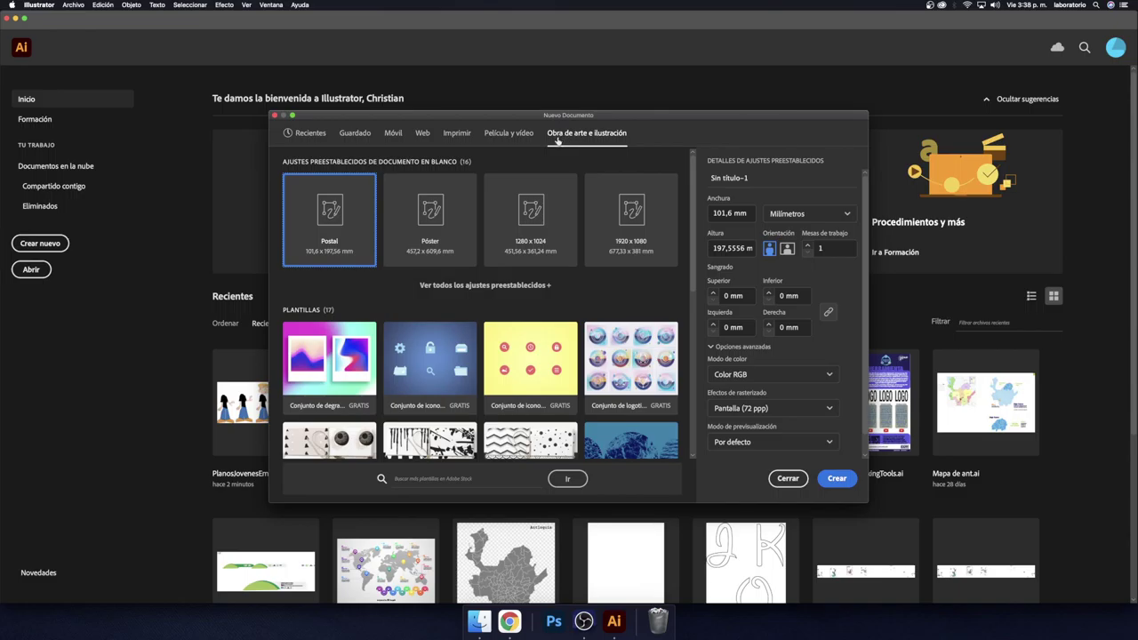
left_click(637, 215)
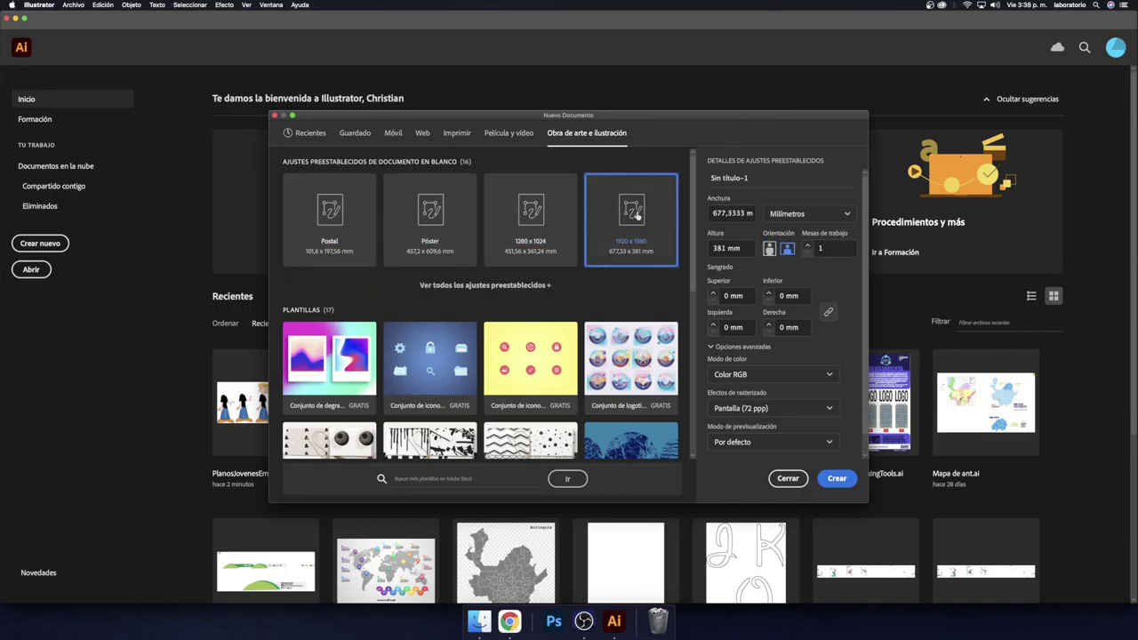
scroll(636, 215, "down", 5)
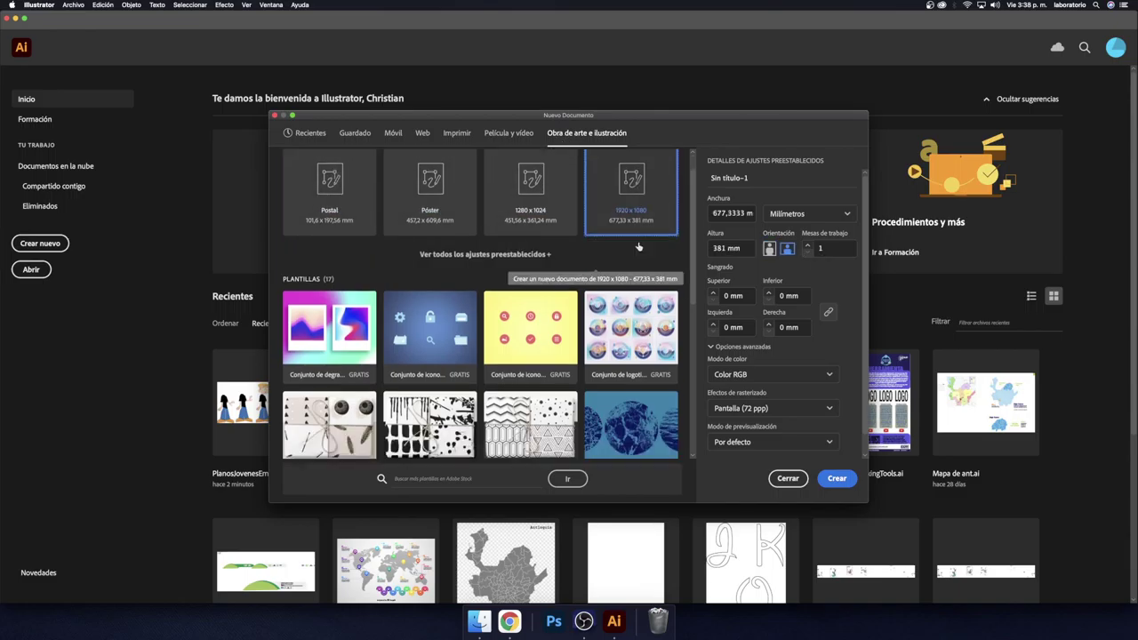
scroll(637, 266, "up", 5)
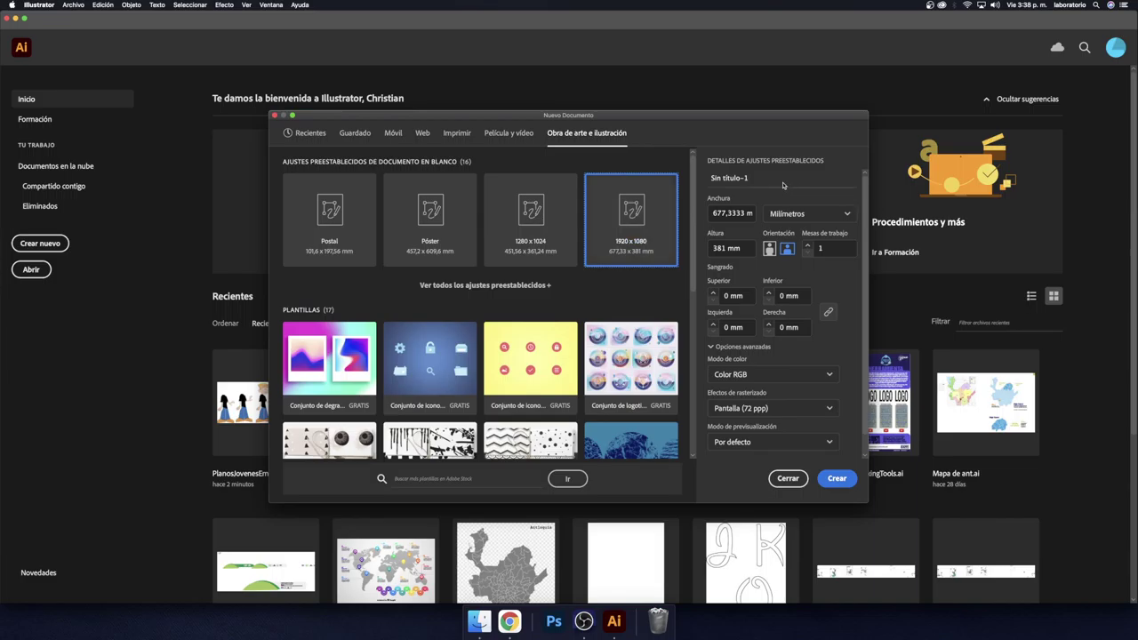
left_click_drag(782, 184, 710, 178)
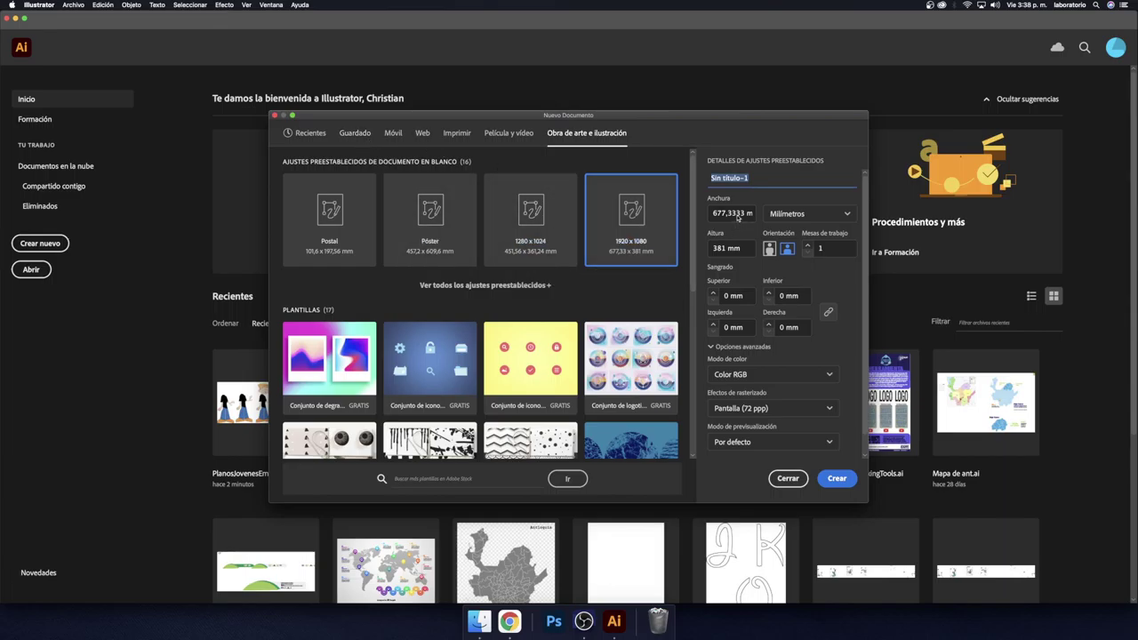
Step: Keep millimetres as the document units and Color RGB as the colour mode
left_click(816, 214)
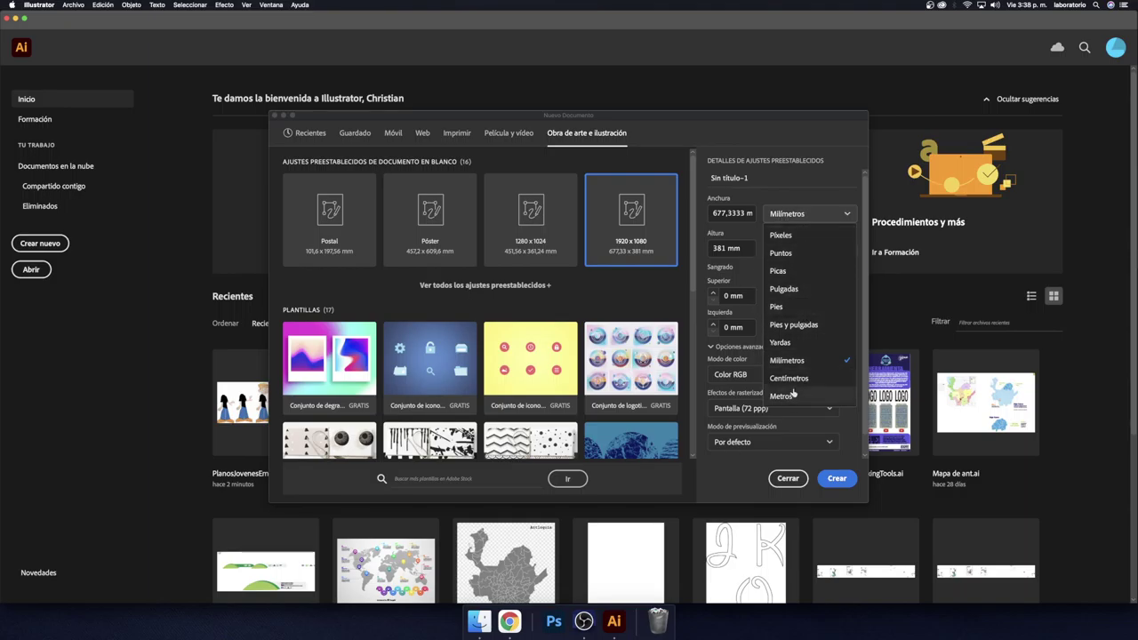
left_click(787, 182)
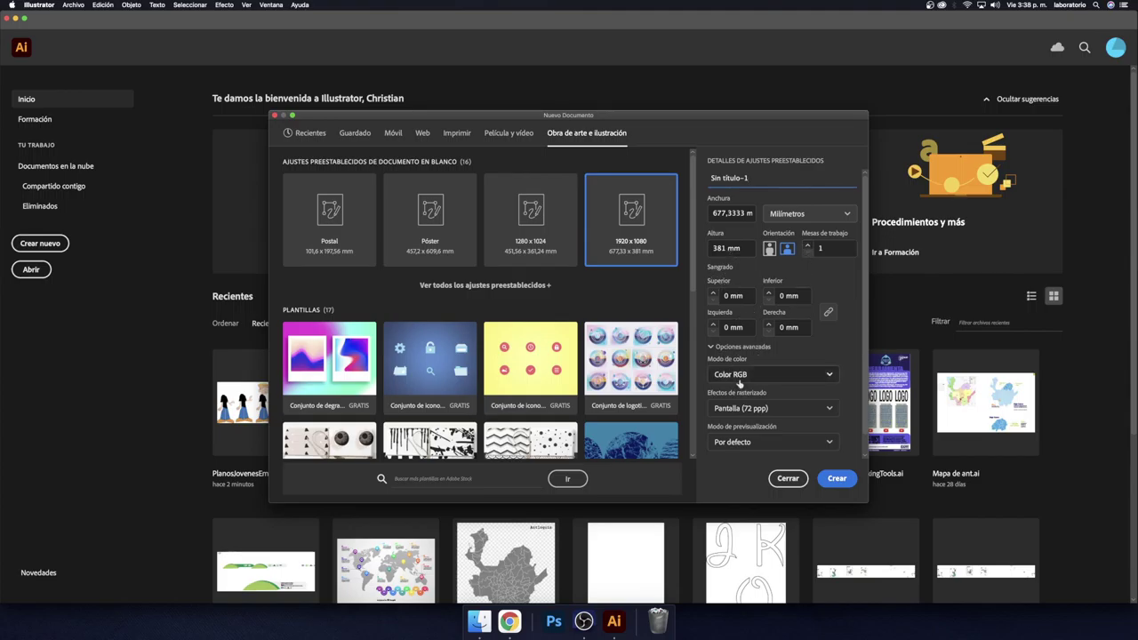
left_click(740, 377)
left_click(745, 397)
left_click(747, 377)
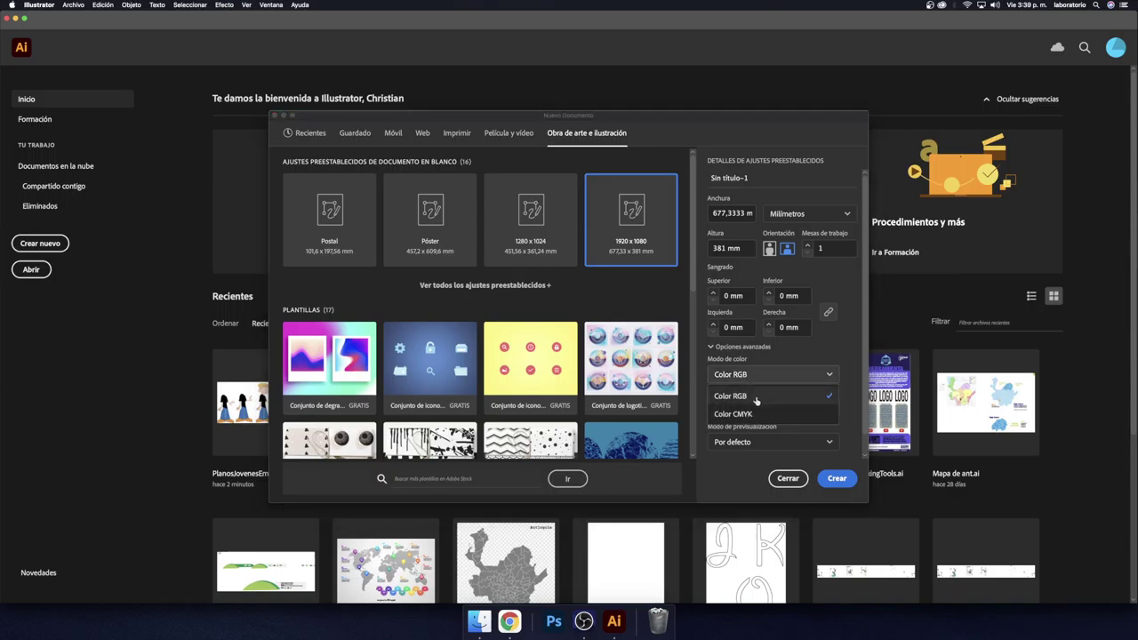
left_click(754, 388)
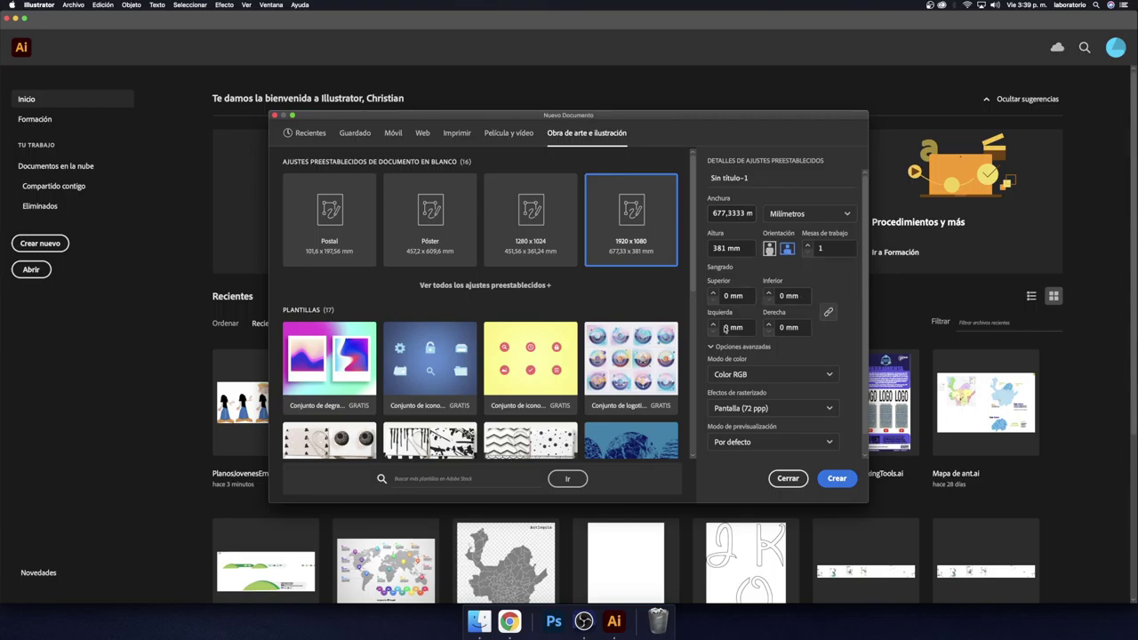
Step: Set raster effects to Alta (300 ppp) and create the document
scroll(811, 315, "down", 2)
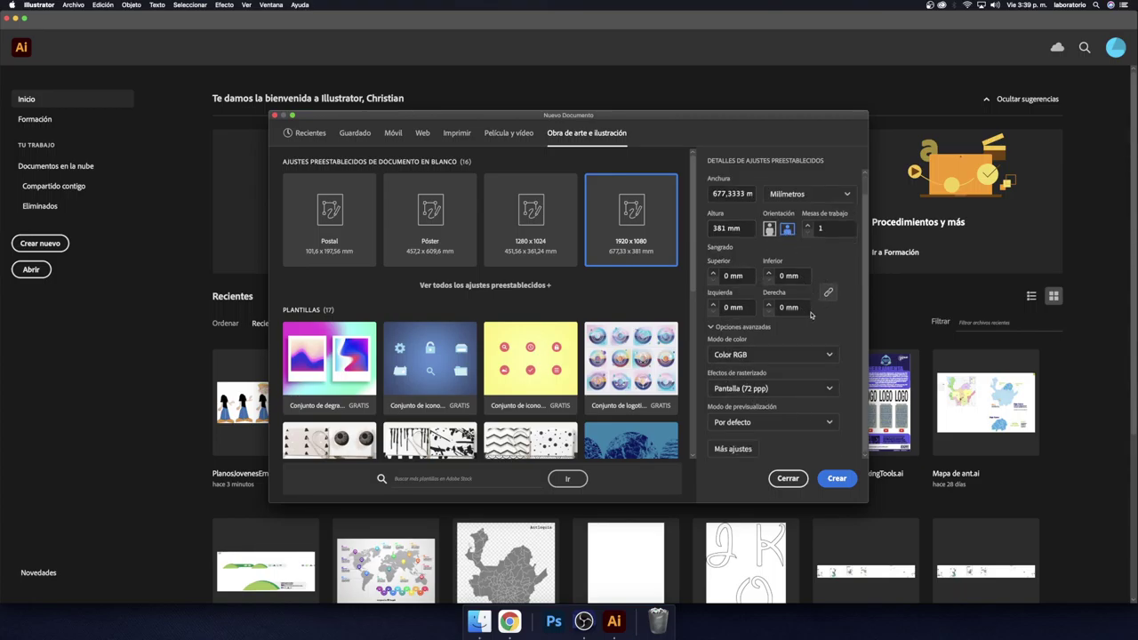
left_click(797, 391)
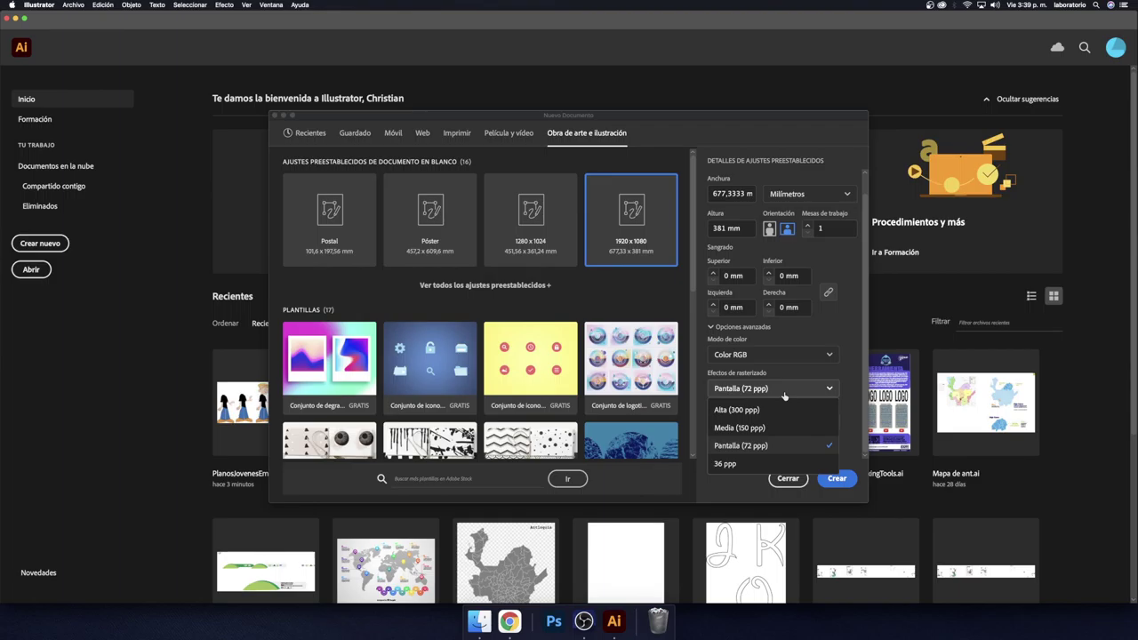
left_click(751, 410)
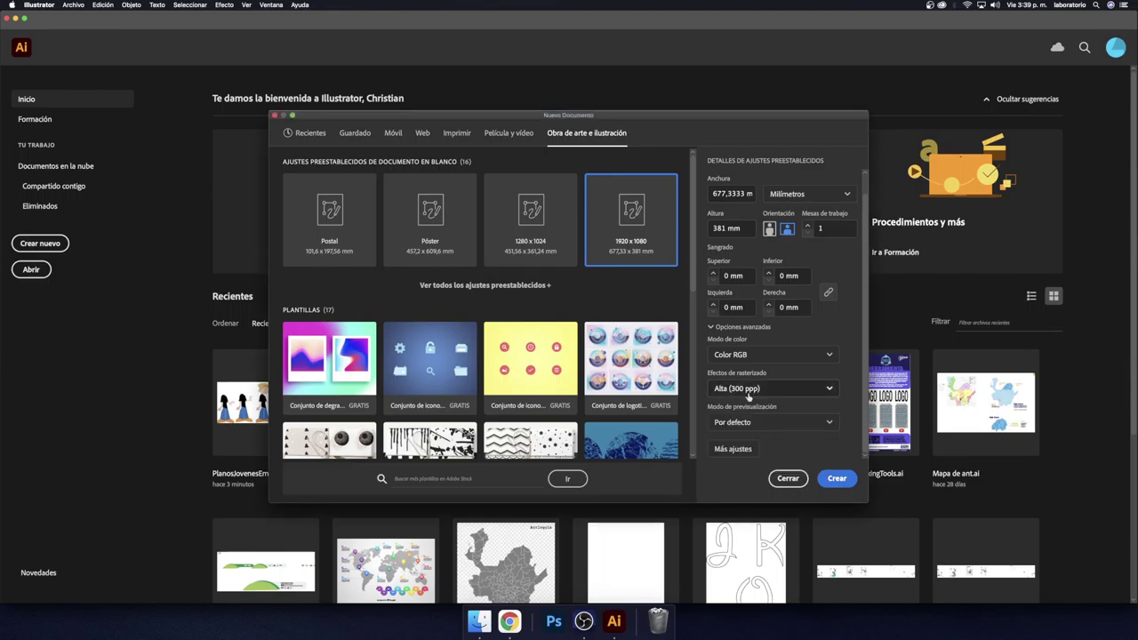
left_click(747, 397)
left_click(748, 397)
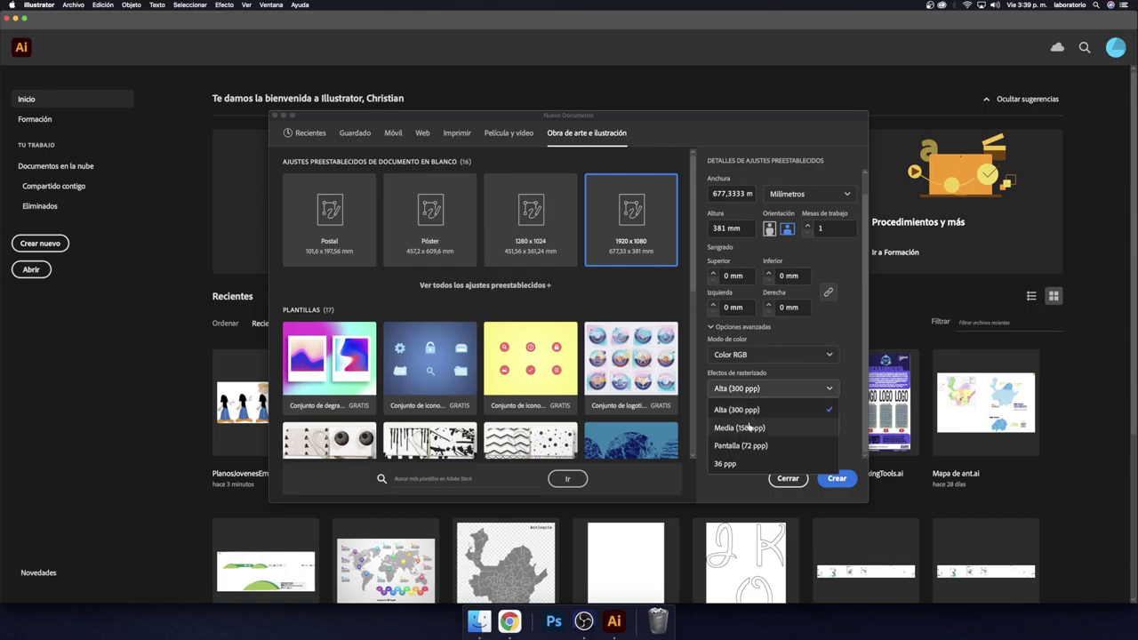
left_click(749, 417)
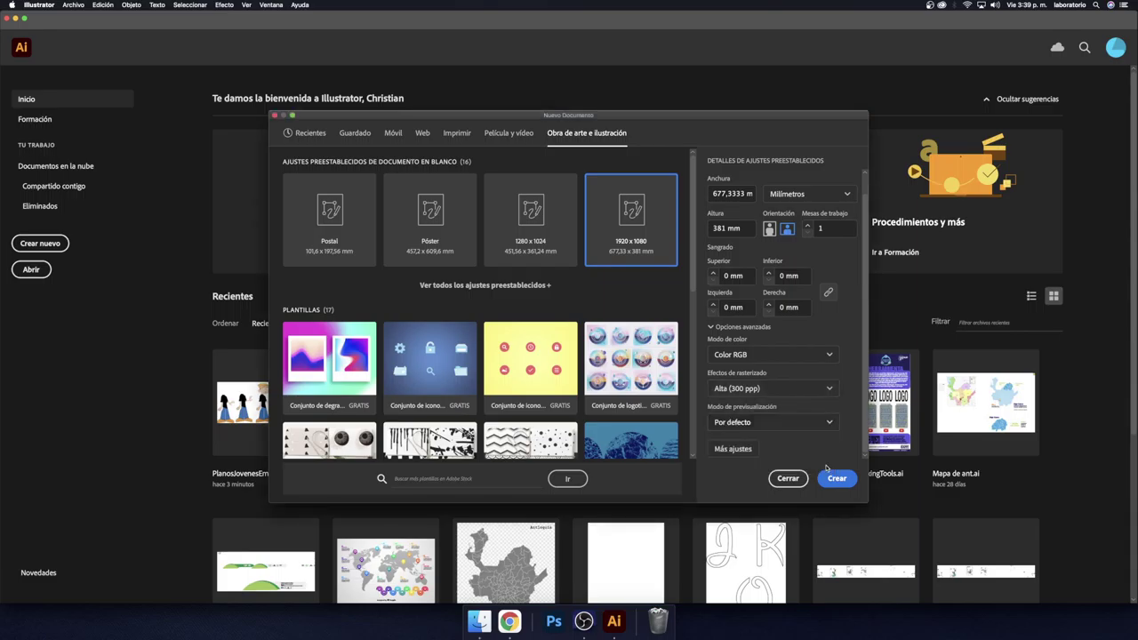
left_click(834, 475)
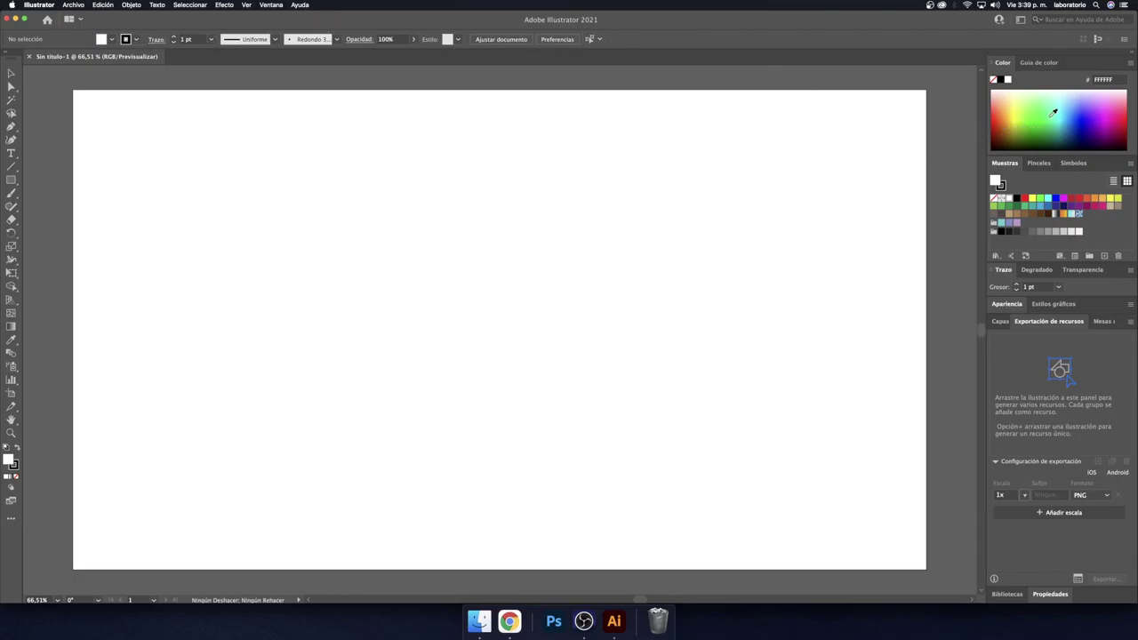
Step: Show the Pinceles panel, then the Capas panel listing the single layer Capa 1
left_click(1039, 163)
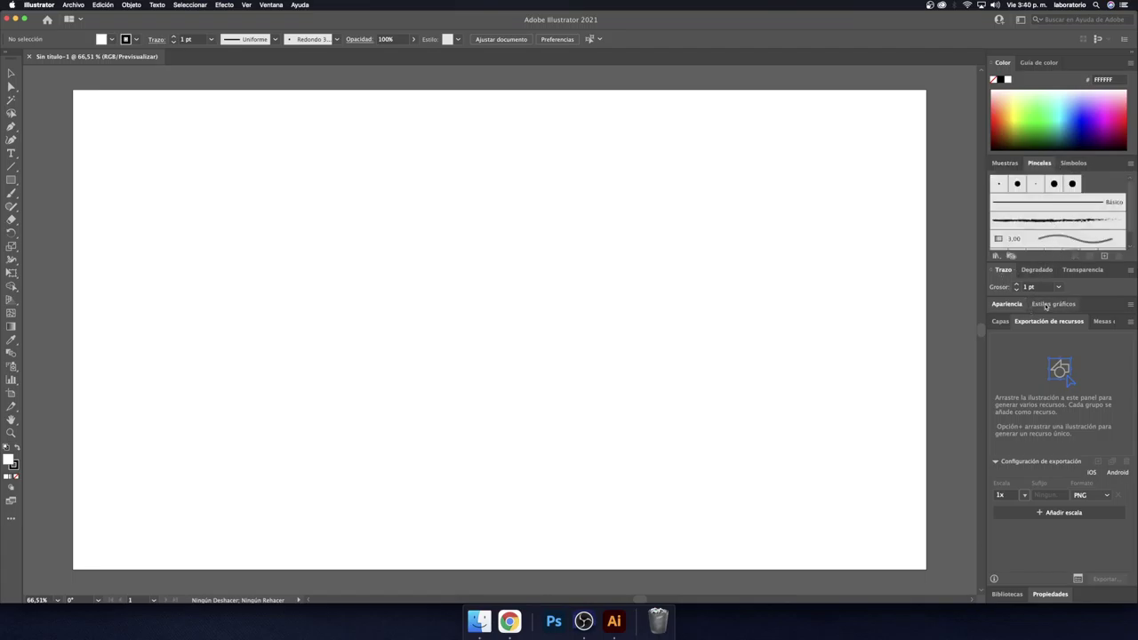
left_click(1001, 321)
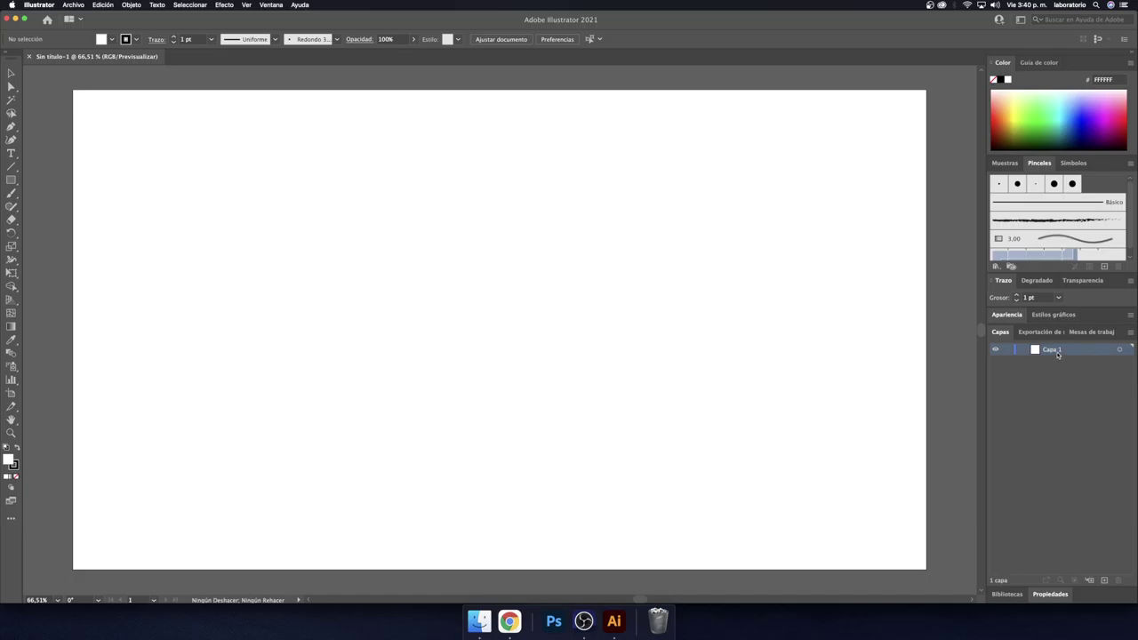
Step: Hide and re-show Capa 1, then add a new layer Capa 2 above it
left_click(1008, 351)
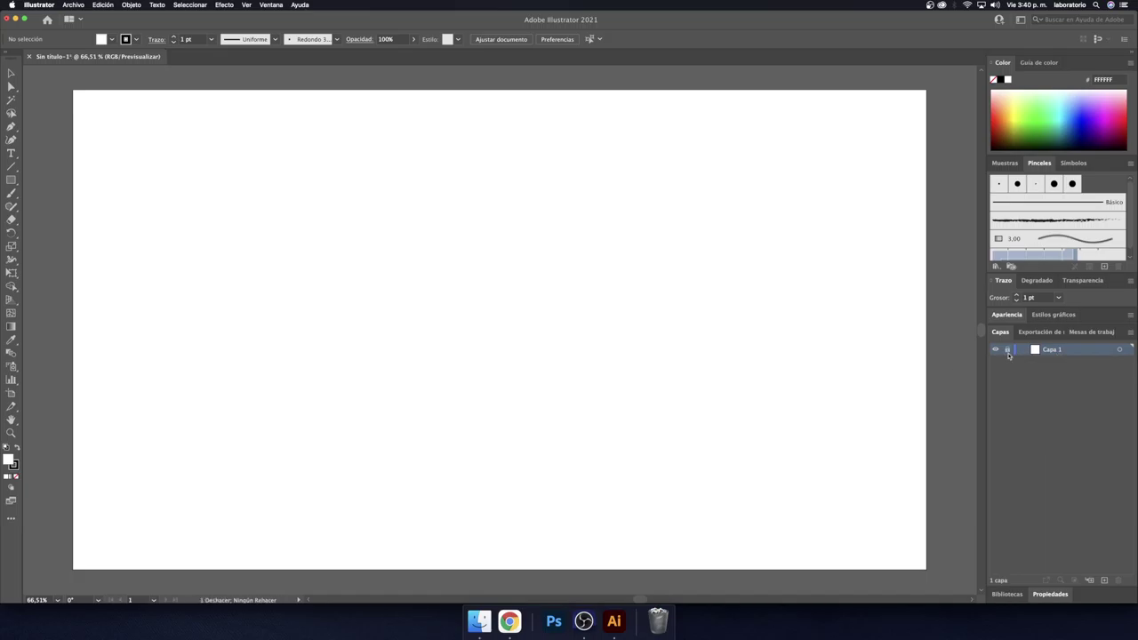
left_click(996, 351)
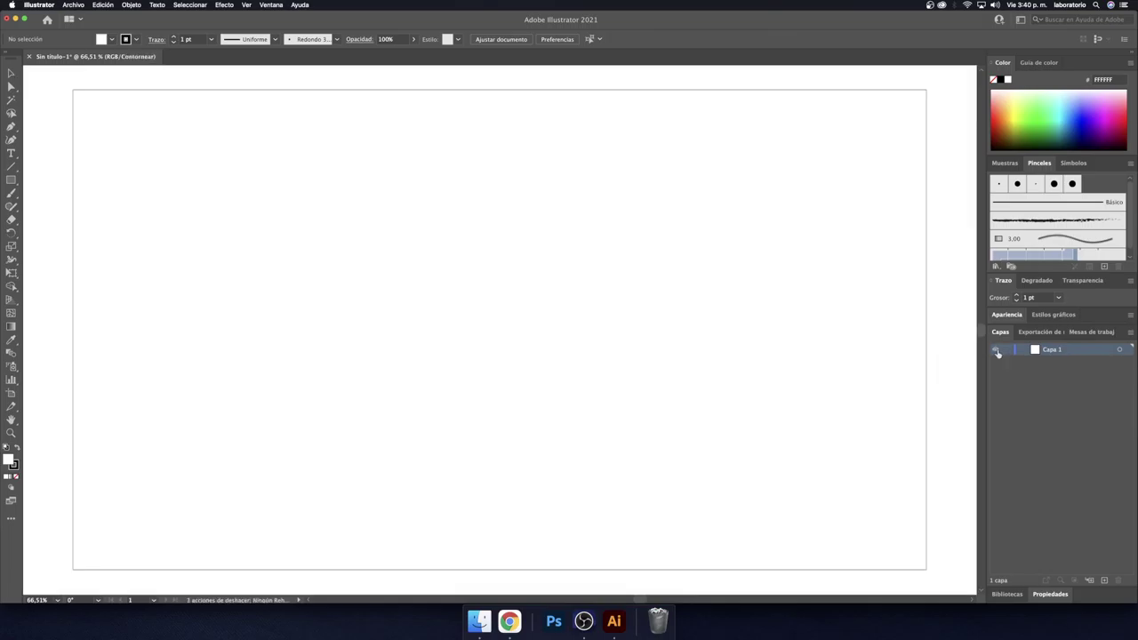
left_click(997, 351)
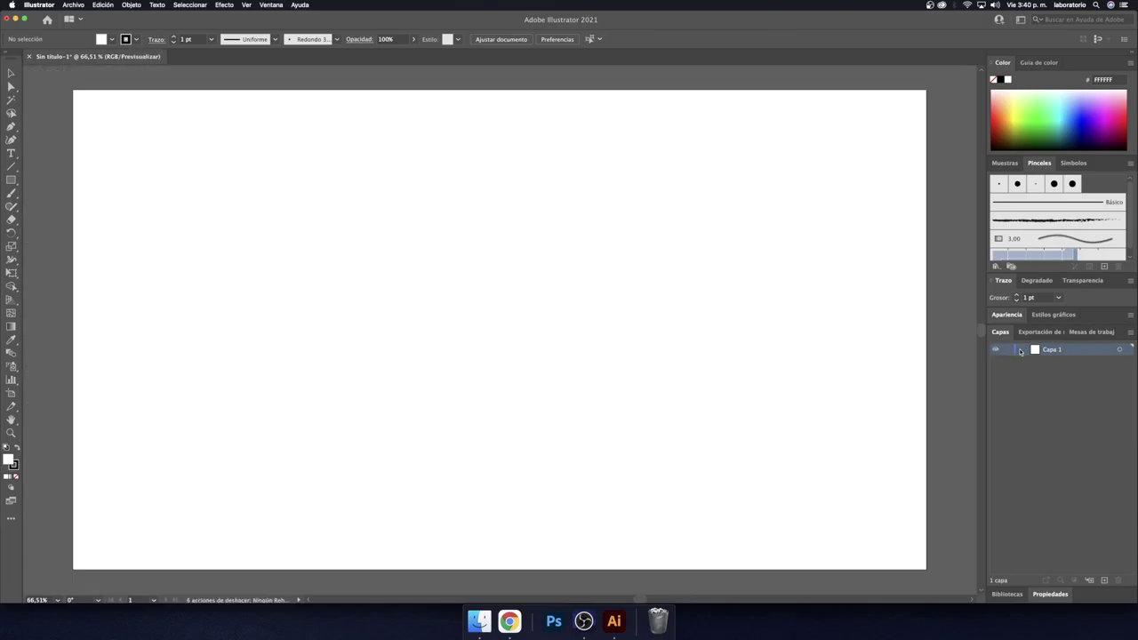
left_click(1105, 581)
left_click(10, 180)
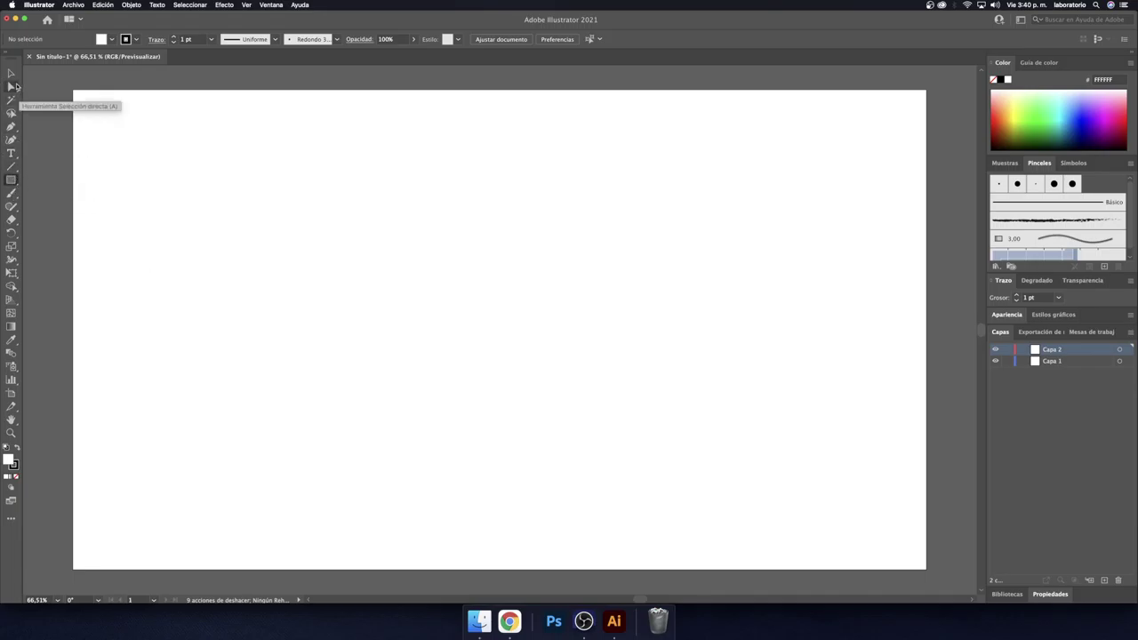
Step: Browse the shape tool flyout, cancel a rectangle size dialog, and reveal the Pen tool group
left_click(11, 180)
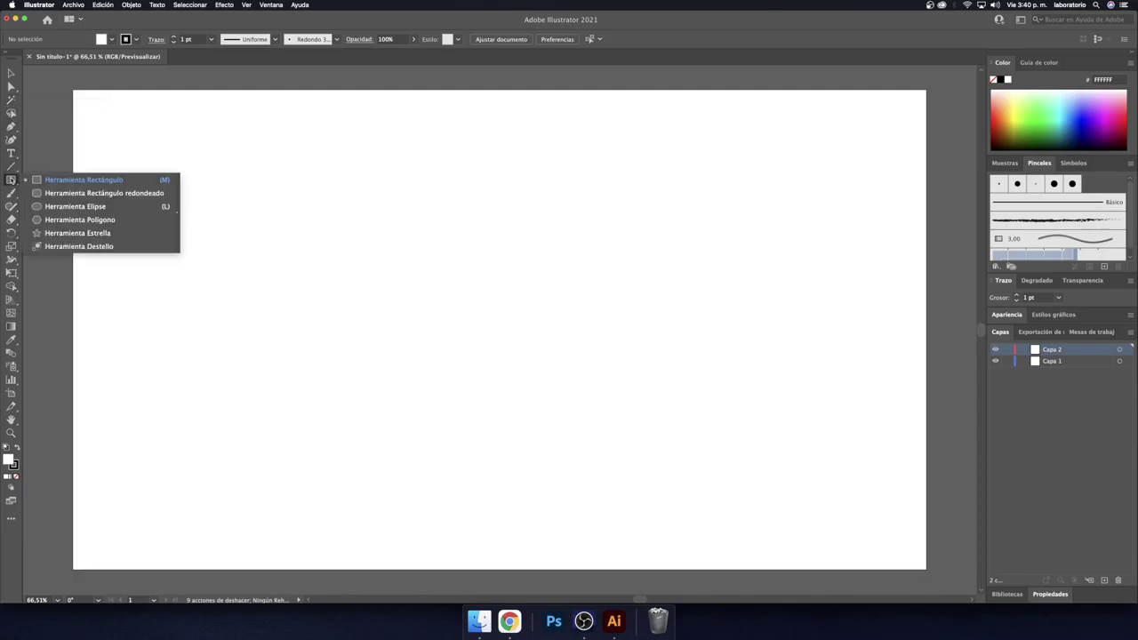
left_click(35, 164)
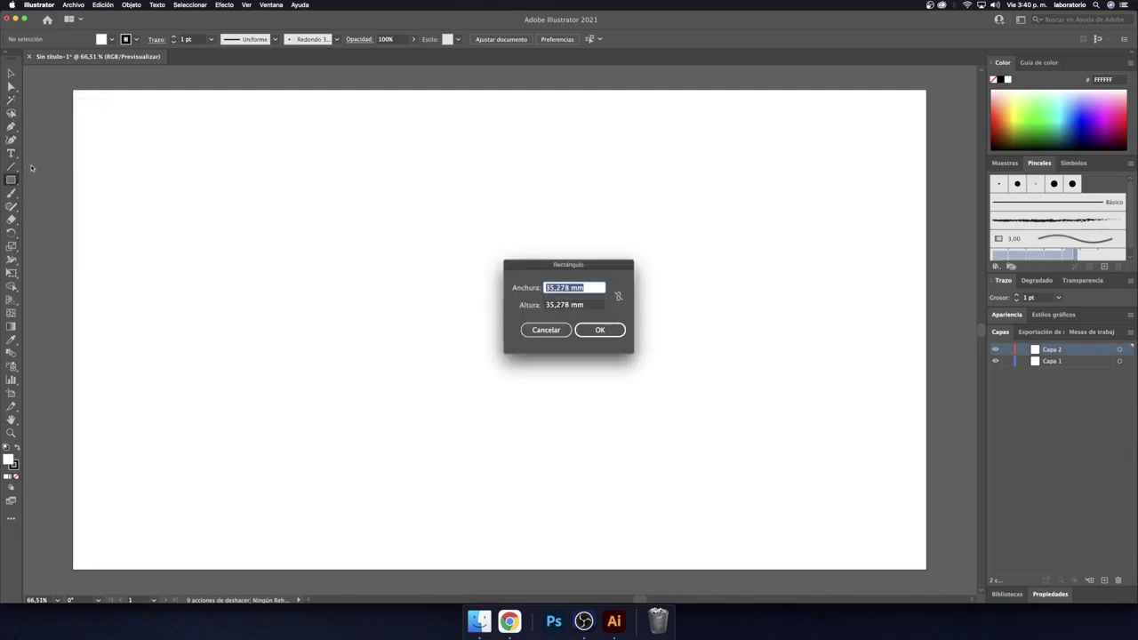
left_click(568, 330)
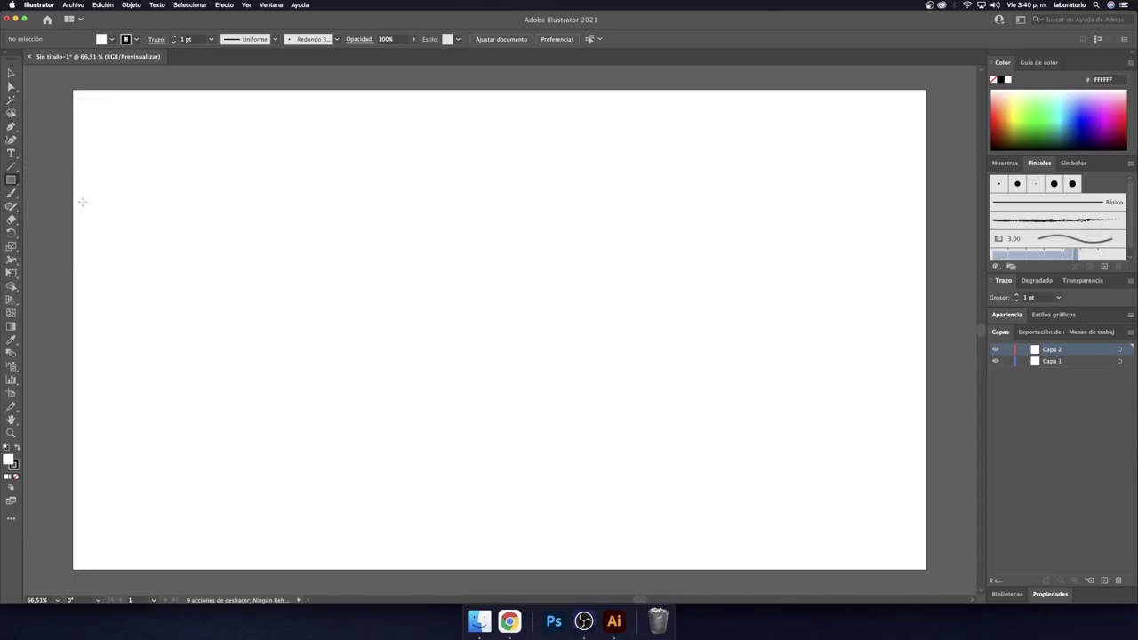
left_click(12, 180)
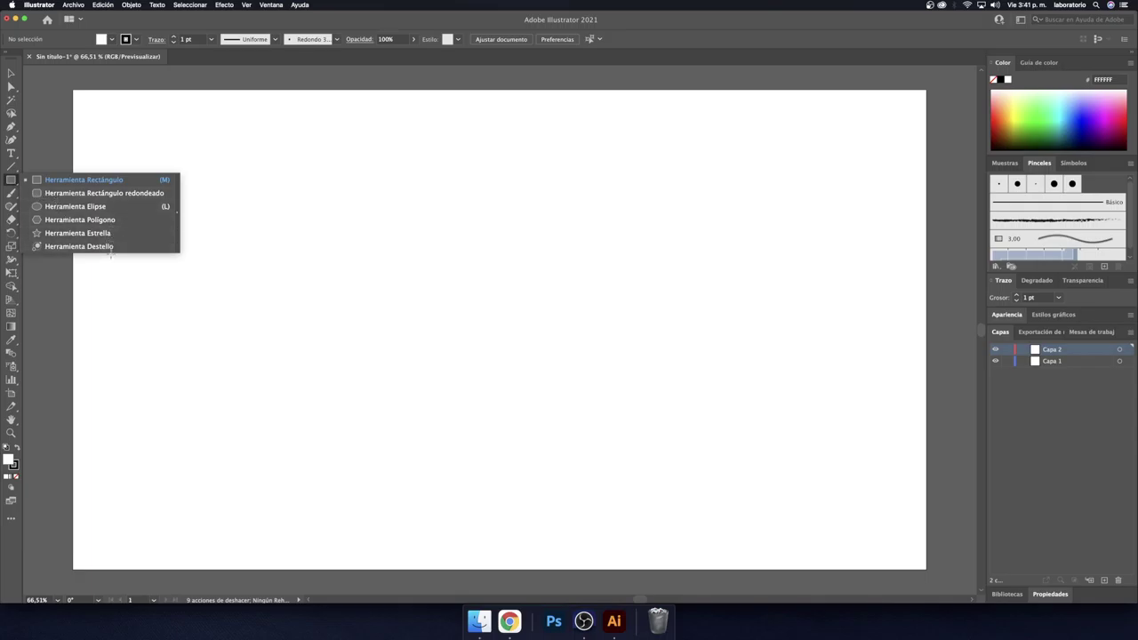
left_click(14, 131)
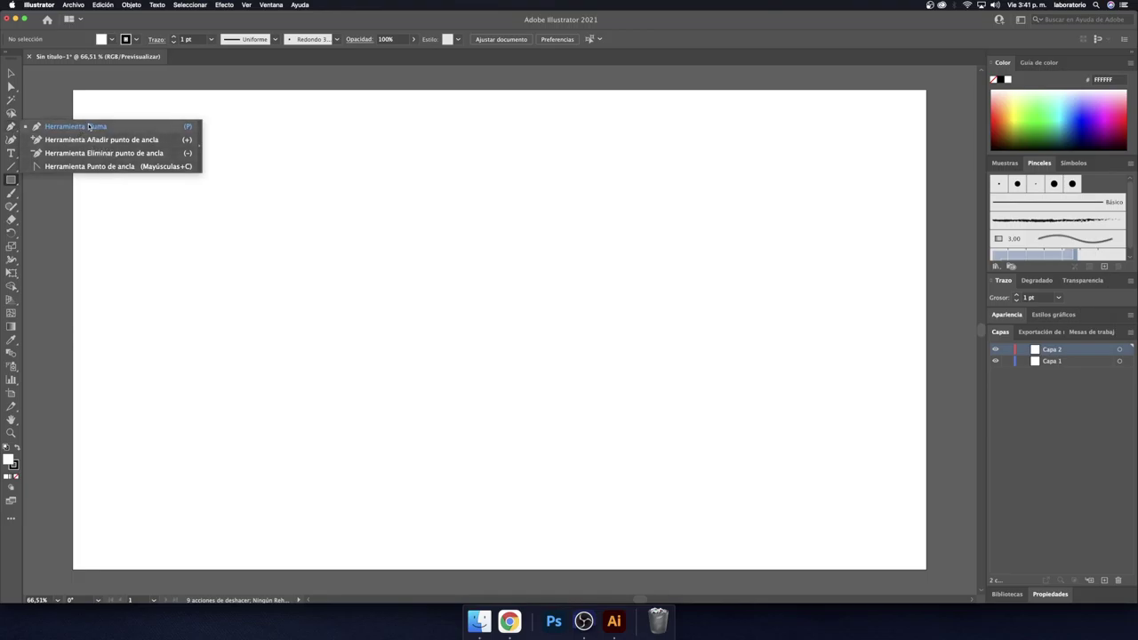
Step: Drag out a rectangle near the top of the page and create a 100 x 100 mm square below it
left_click_drag(399, 174, 465, 217)
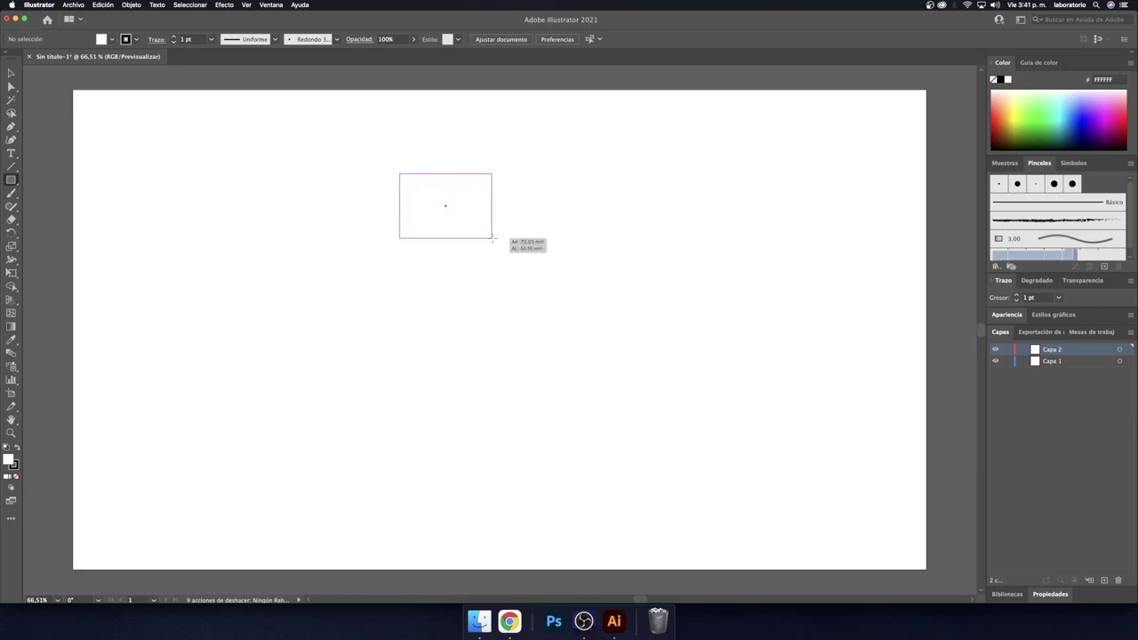
left_click_drag(465, 216, 519, 240)
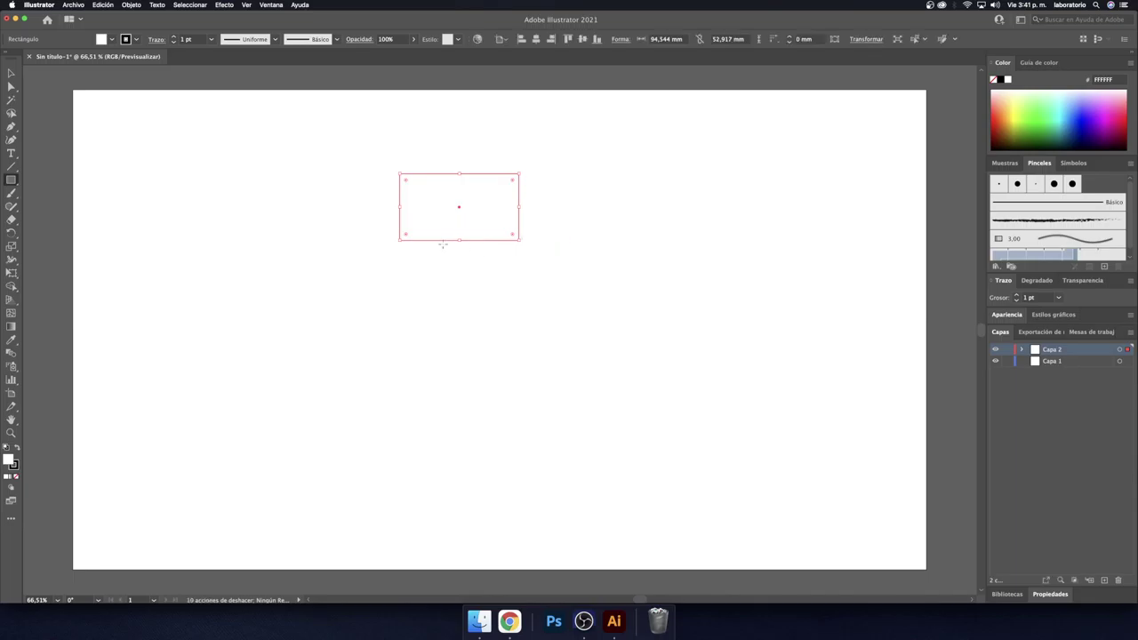
left_click(426, 301)
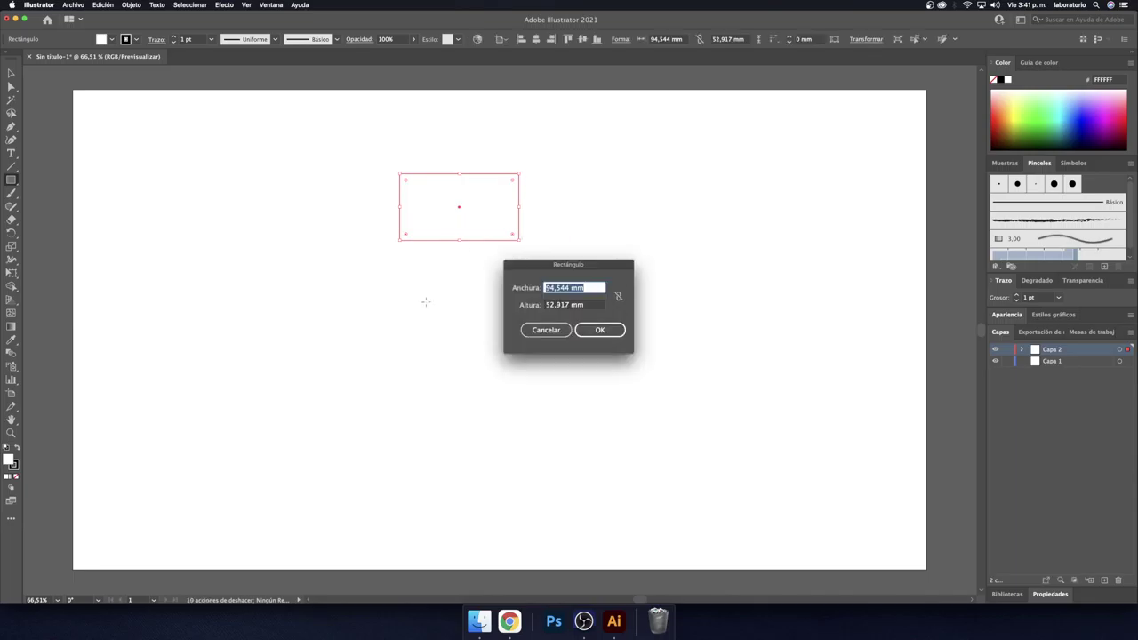
double_click(589, 288)
left_click_drag(589, 288, 518, 283)
key("BackSpace")
type("100")
key("Tab")
type("100")
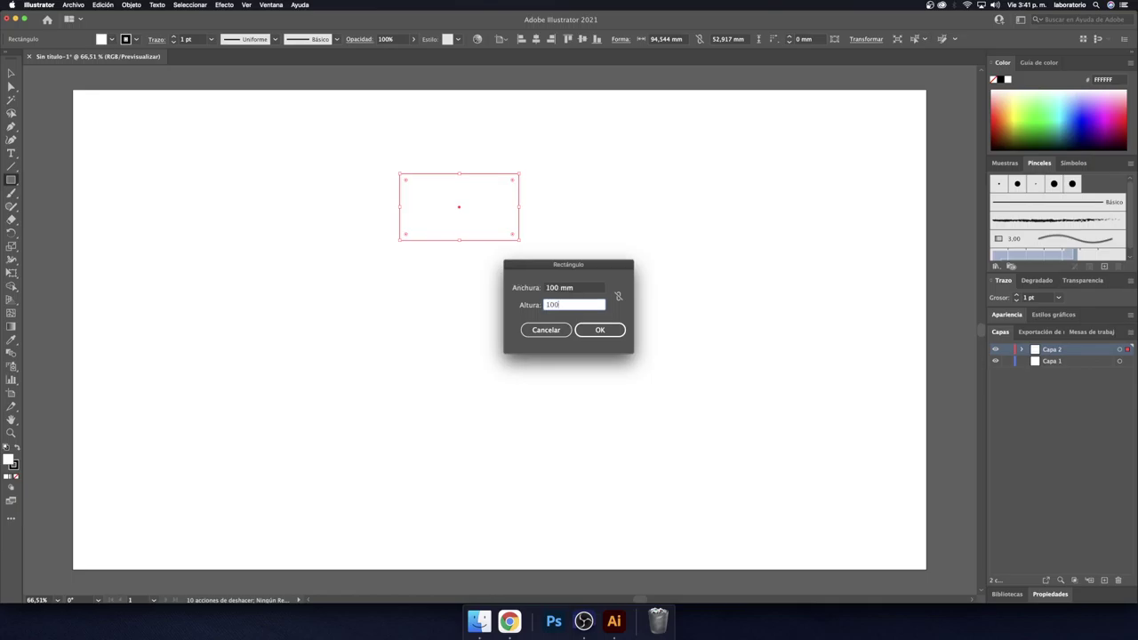
key("Return")
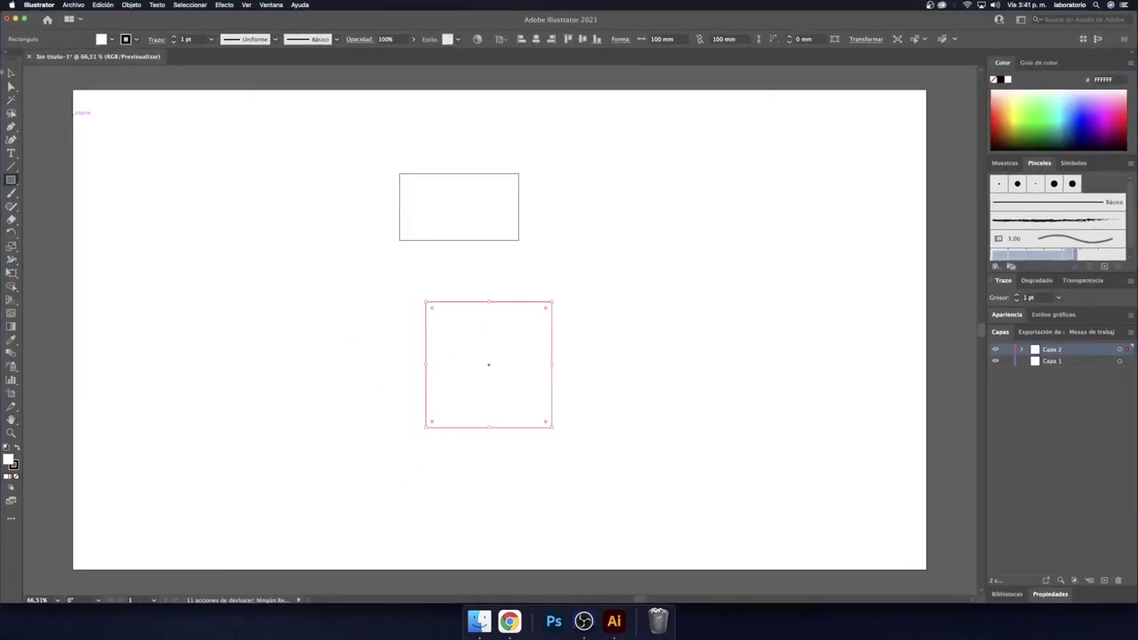
left_click(12, 73)
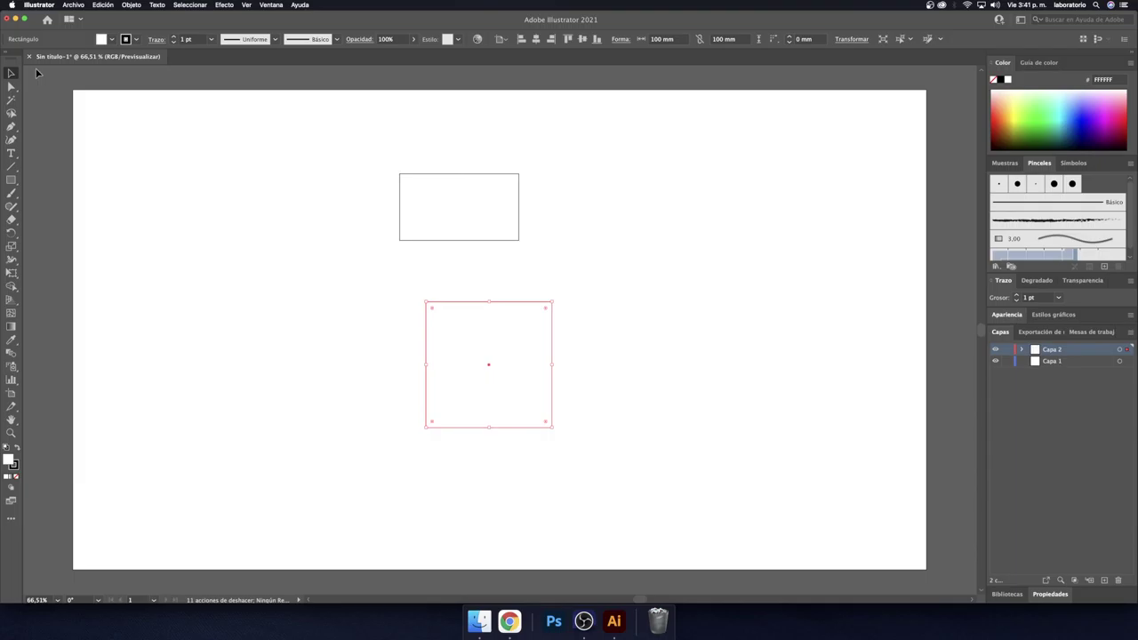
Step: Resize and rotate the upper rectangle into a thin flat strip
left_click(11, 85)
left_click(382, 123)
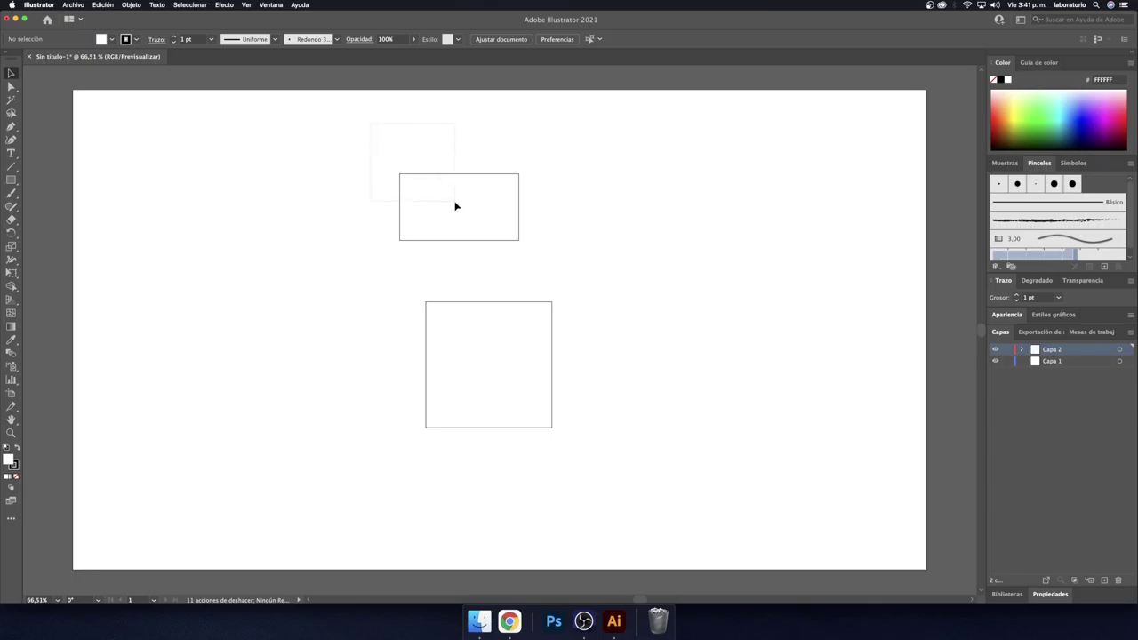
left_click_drag(368, 124, 456, 204)
mouse_move(519, 174)
left_mouse_down()
mouse_move(577, 129)
mouse_move(530, 217)
left_mouse_up()
mouse_move(468, 175)
left_mouse_down()
mouse_move(308, 127)
mouse_move(521, 254)
mouse_move(564, 190)
mouse_move(507, 189)
left_mouse_up()
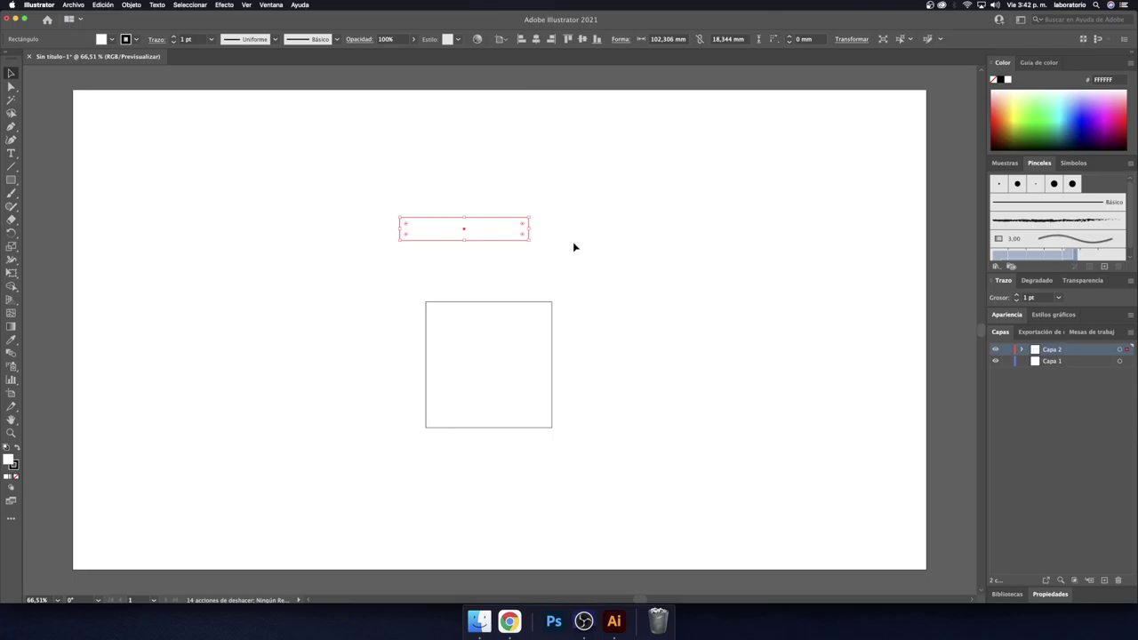
left_click(569, 366)
Step: Scale the square down proportionally to 80,607 x 80,607 mm
left_click(549, 382)
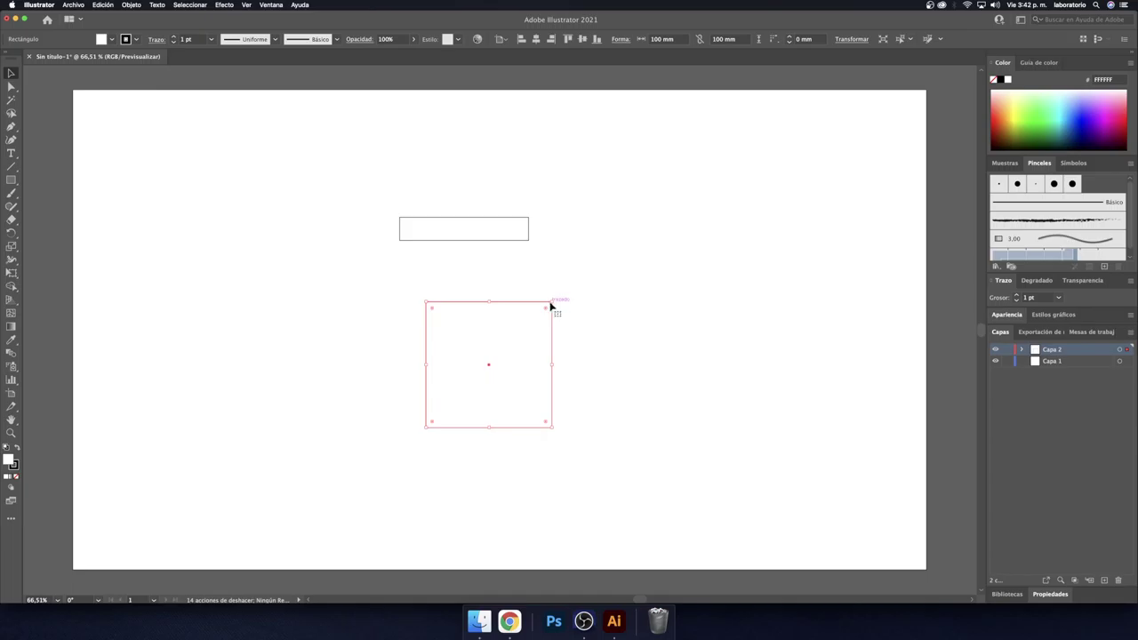
mouse_move(552, 301)
left_mouse_down()
mouse_move(576, 318)
mouse_move(573, 284)
mouse_move(597, 370)
mouse_move(534, 367)
mouse_move(557, 338)
mouse_move(620, 300)
mouse_move(490, 460)
mouse_move(708, 286)
mouse_move(557, 439)
mouse_move(684, 330)
mouse_move(668, 341)
mouse_move(668, 370)
mouse_move(696, 358)
left_mouse_up()
mouse_move(495, 356)
left_mouse_down()
mouse_move(536, 329)
mouse_move(477, 368)
mouse_move(462, 326)
mouse_move(522, 363)
mouse_move(496, 320)
mouse_move(511, 353)
mouse_move(534, 320)
mouse_move(518, 364)
mouse_move(375, 299)
mouse_move(528, 371)
mouse_move(506, 371)
mouse_move(501, 356)
mouse_move(602, 295)
mouse_move(555, 378)
mouse_move(605, 328)
mouse_move(506, 409)
mouse_move(587, 338)
mouse_move(548, 376)
mouse_move(539, 364)
mouse_move(510, 376)
mouse_move(530, 358)
mouse_move(511, 342)
left_mouse_up()
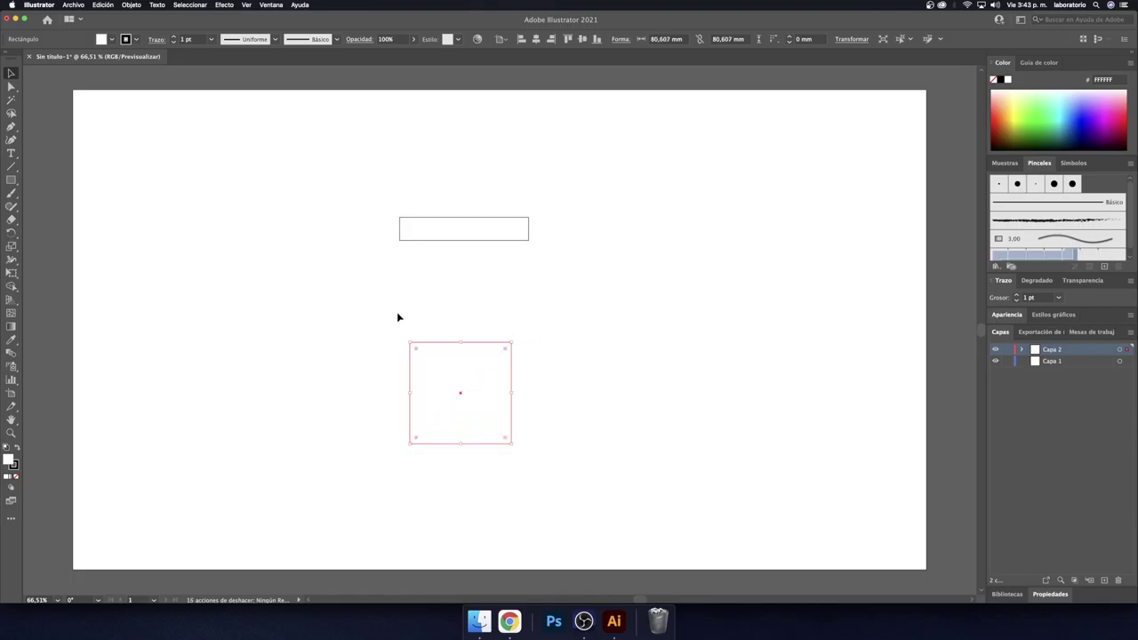
key("ctrl+Up")
left_click(344, 417)
left_click(11, 86)
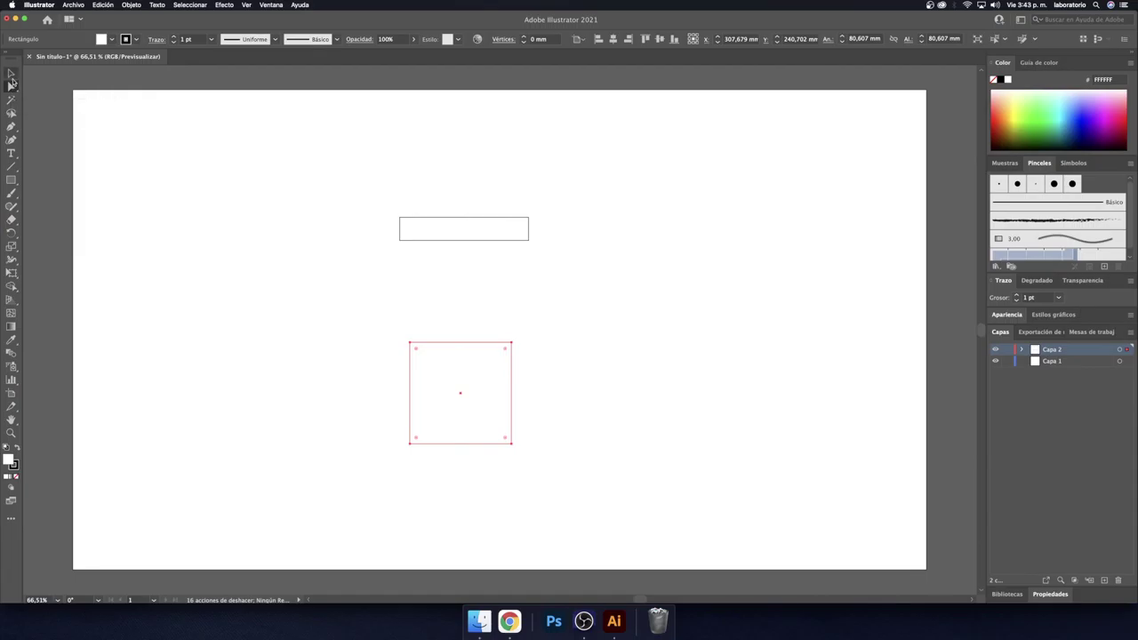
left_click(539, 341)
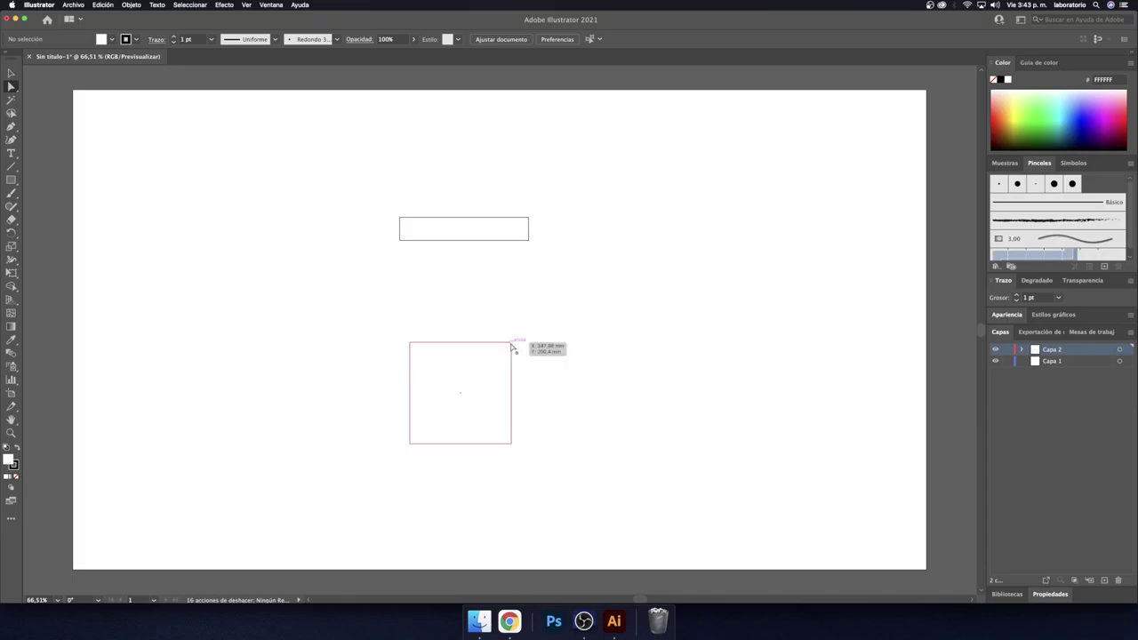
left_click_drag(511, 343, 576, 412)
left_click(611, 440)
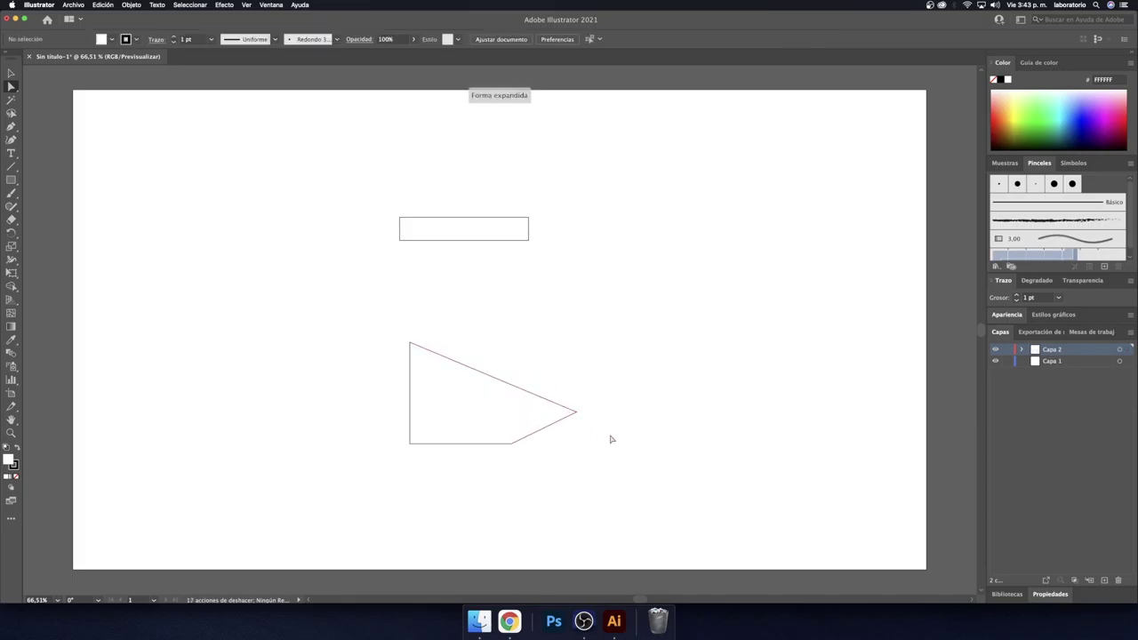
key("ctrl+z")
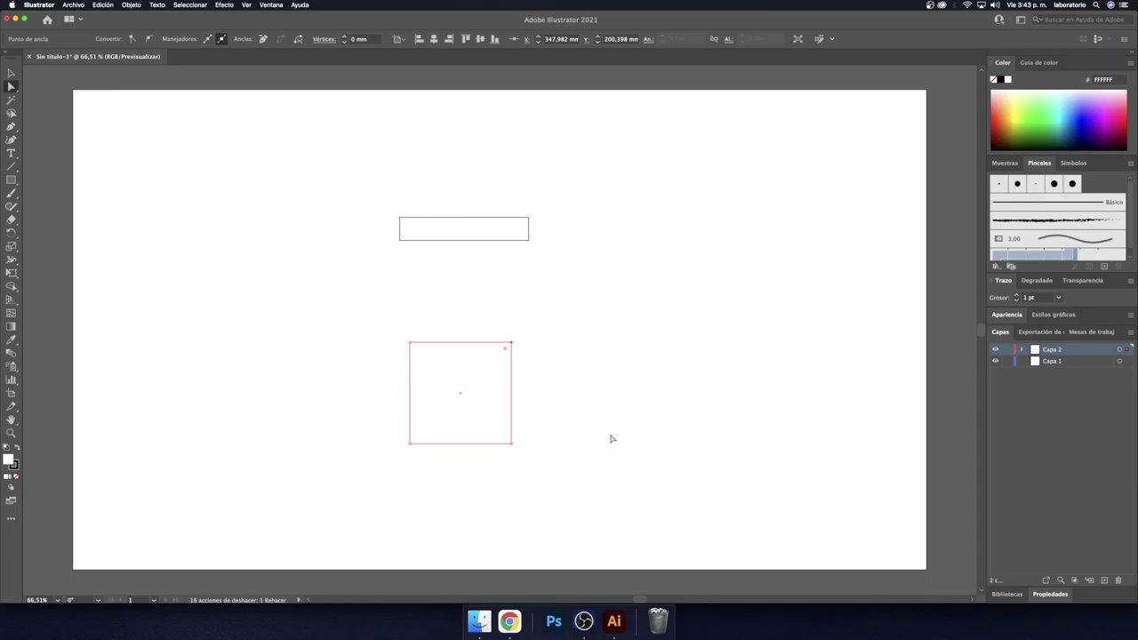
Step: Zoom deep into the square's top-right corner to inspect it, then zoom back out to 200%
scroll(584, 442, "up", 1)
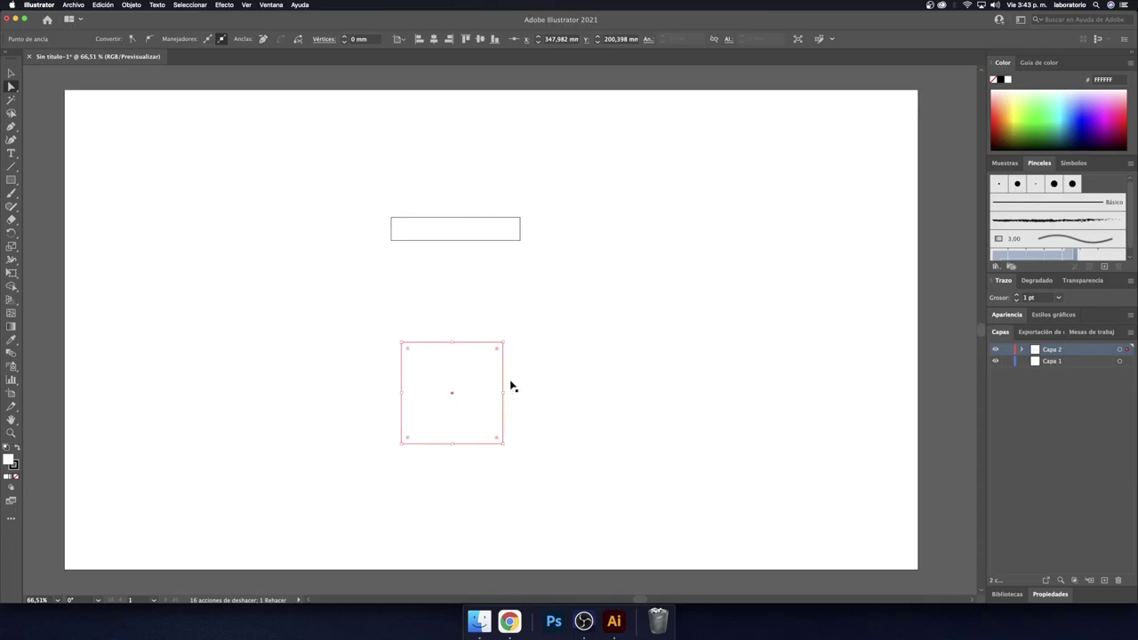
scroll(510, 384, "up", 2)
scroll(466, 379, "up", 2)
scroll(518, 381, "up", 5)
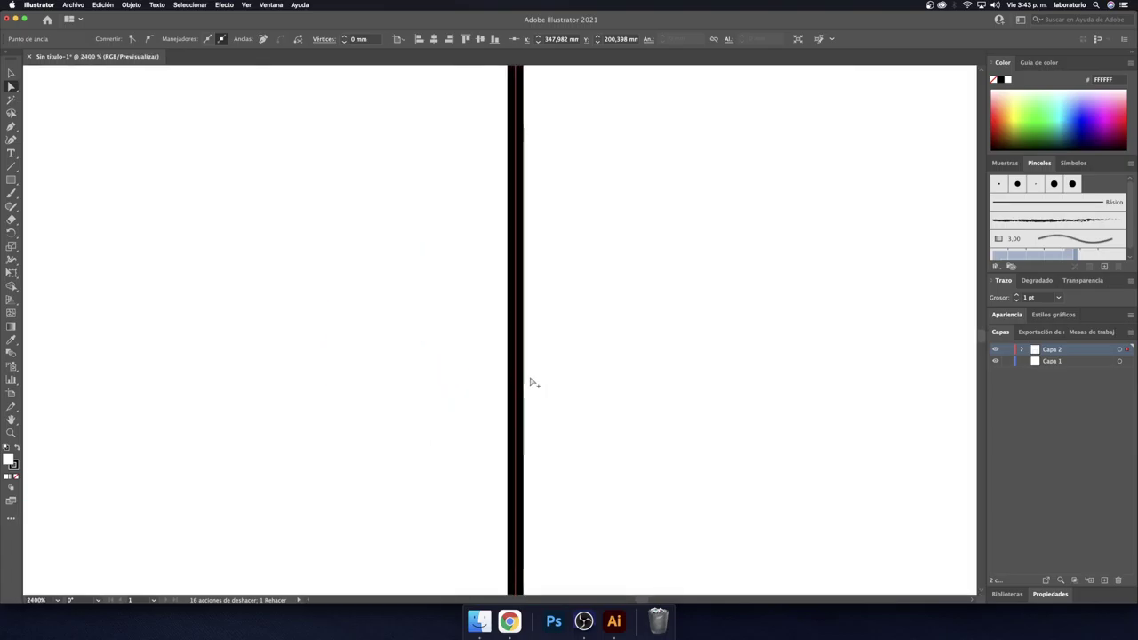
scroll(467, 376, "up", 2)
scroll(706, 401, "up", 4)
scroll(706, 400, "up", 2)
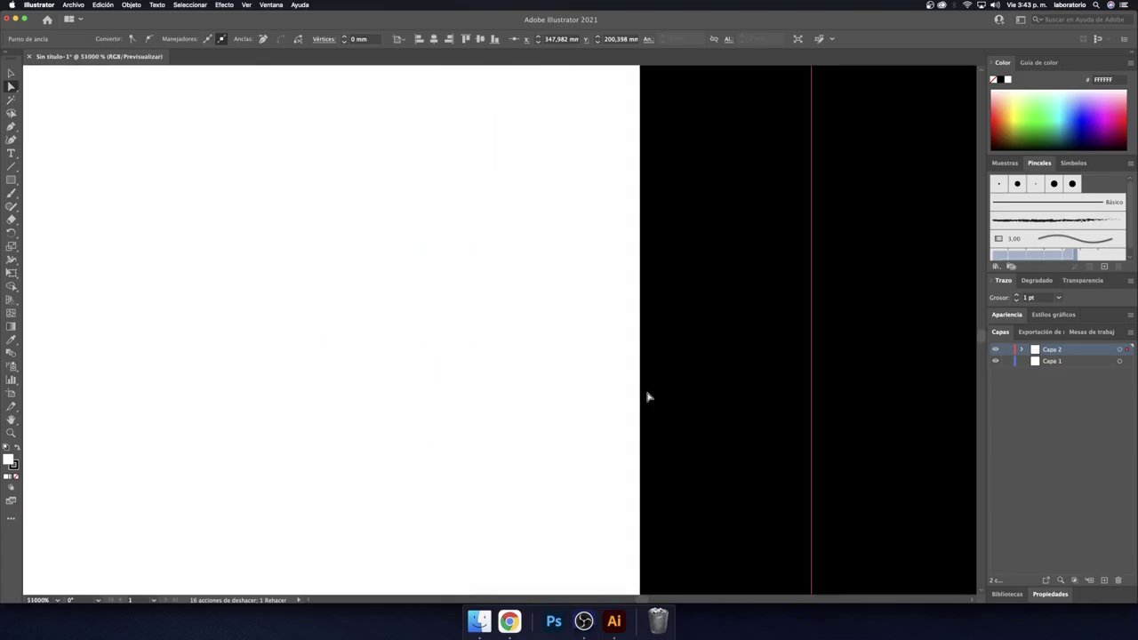
scroll(558, 375, "right", 2)
scroll(533, 367, "up", 1)
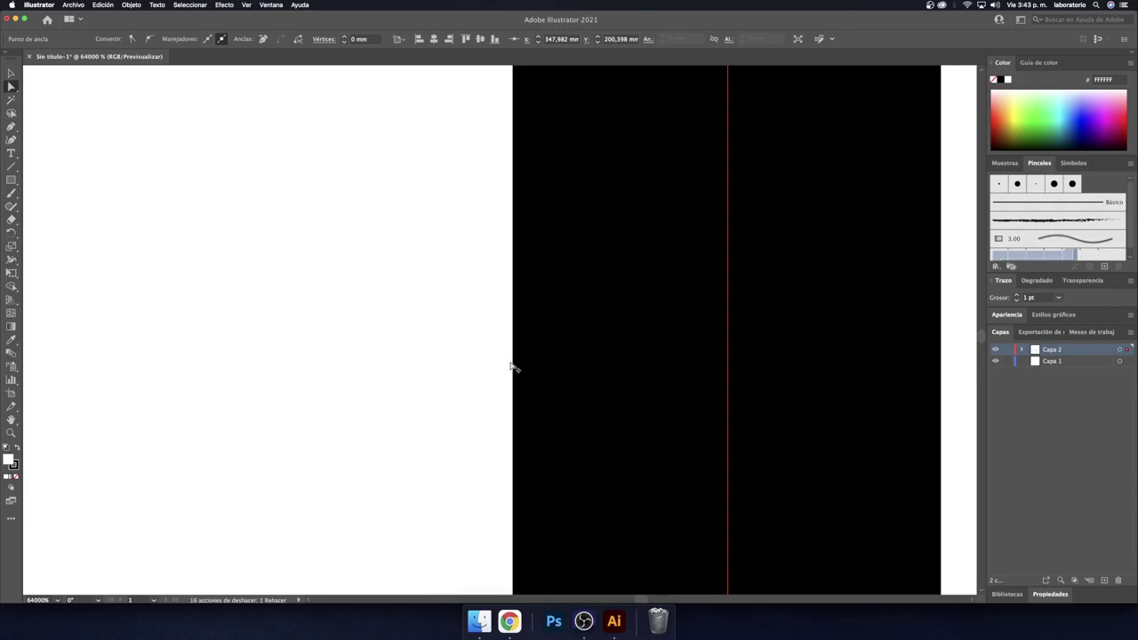
scroll(526, 185, "down", 3)
scroll(536, 183, "down", 5)
scroll(536, 160, "down", 5)
scroll(536, 145, "up", 5)
scroll(554, 315, "up", 2)
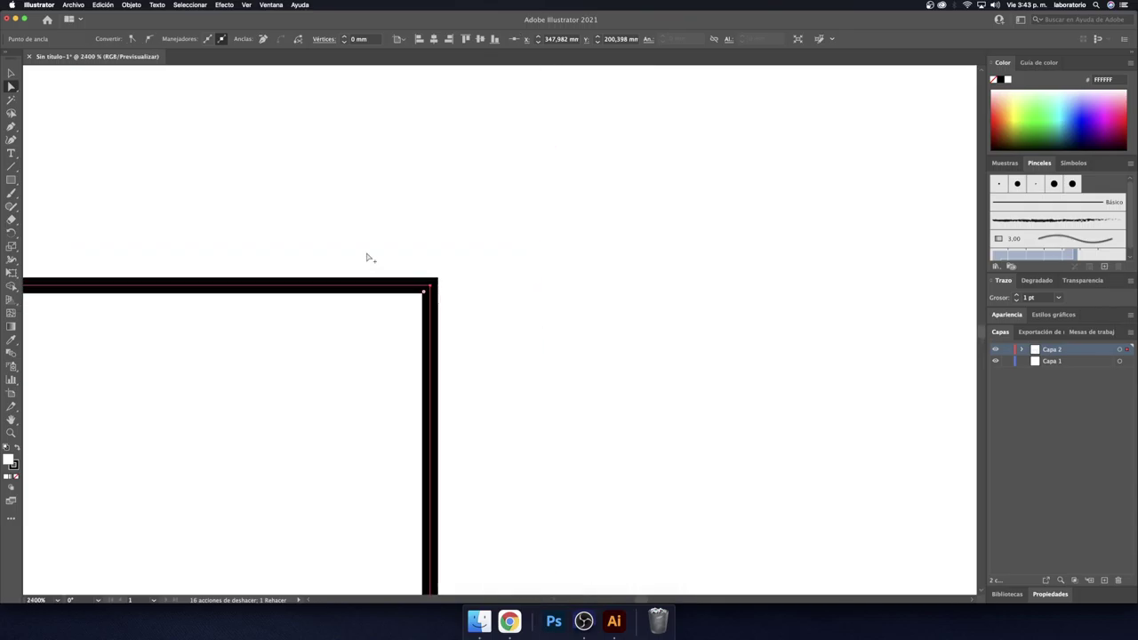
scroll(391, 267, "up", 2)
scroll(636, 481, "up", 2)
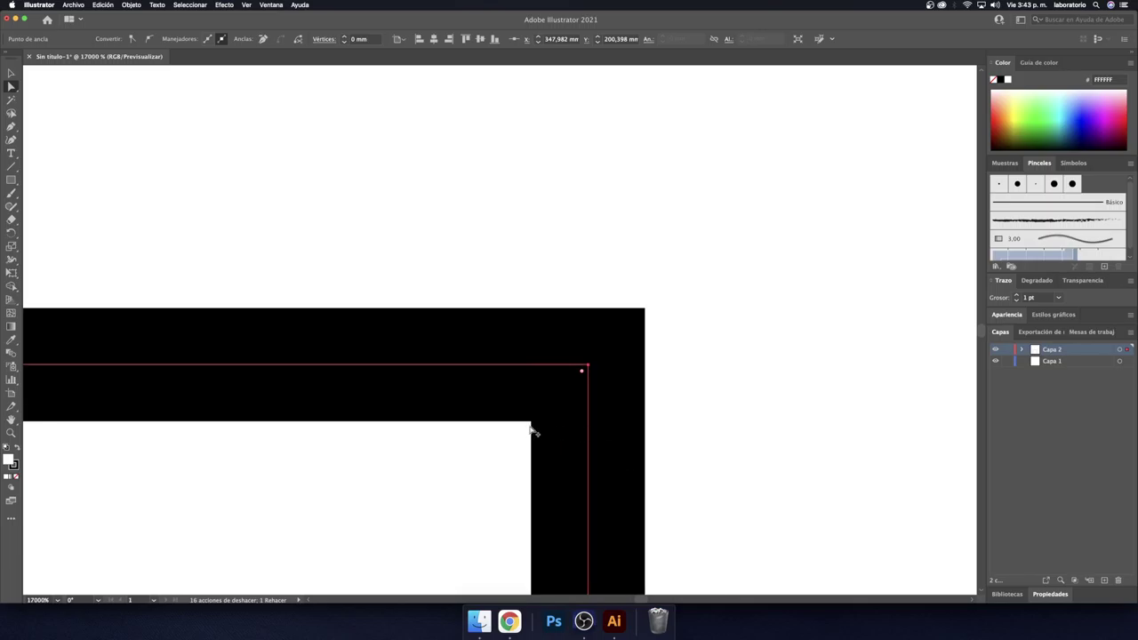
scroll(528, 427, "up", 3)
scroll(654, 427, "down", 3)
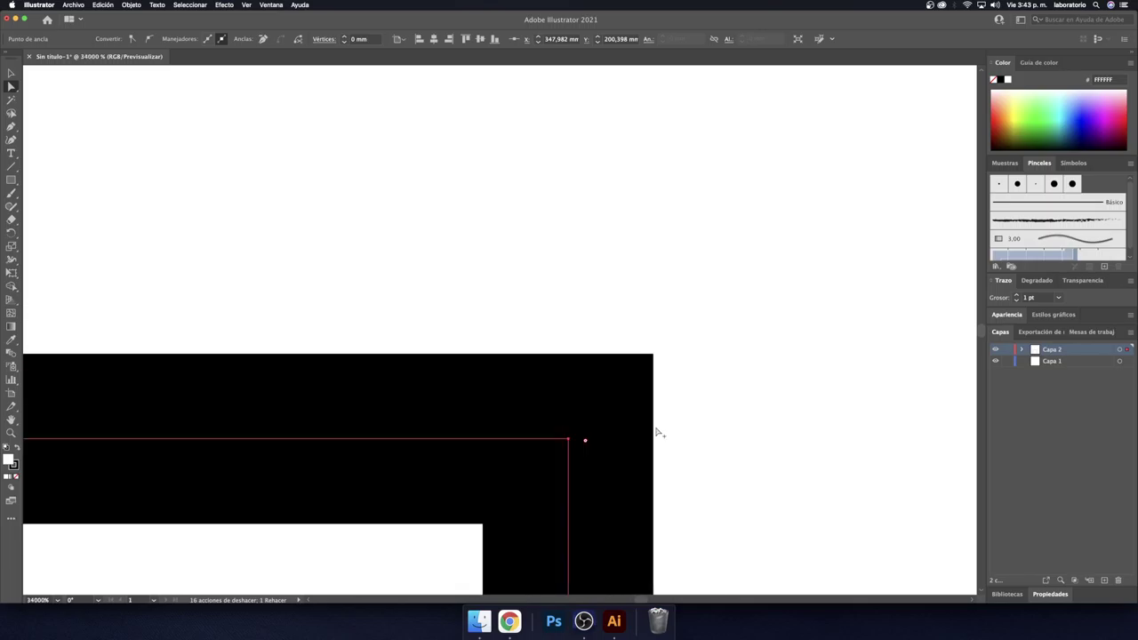
scroll(659, 432, "down", 2)
scroll(658, 432, "down", 2)
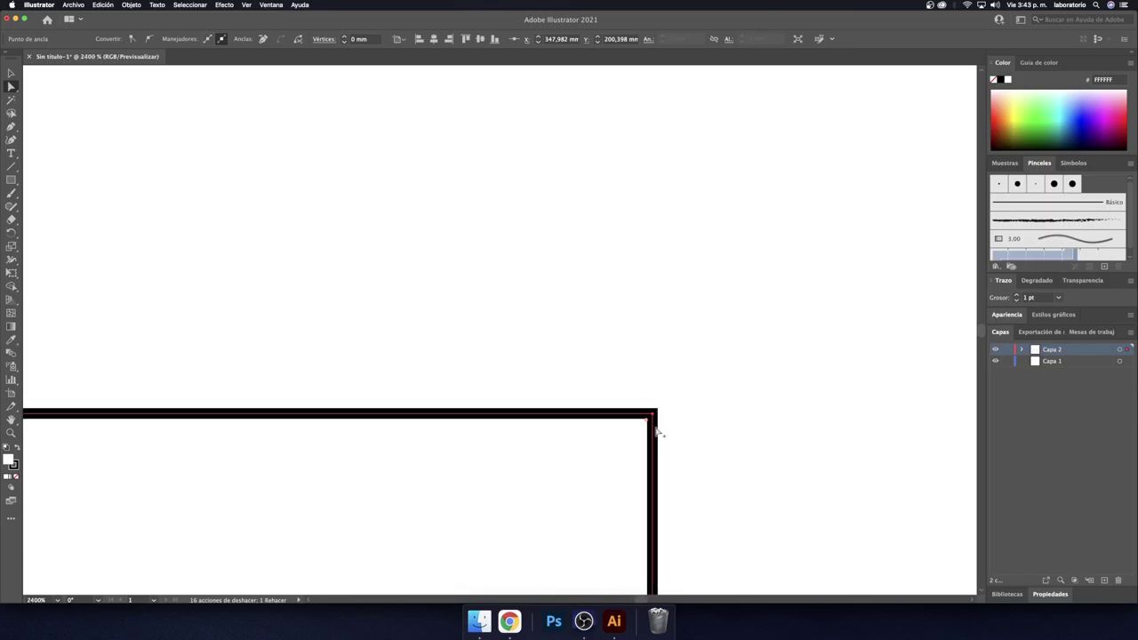
scroll(658, 432, "down", 2)
scroll(658, 431, "down", 2)
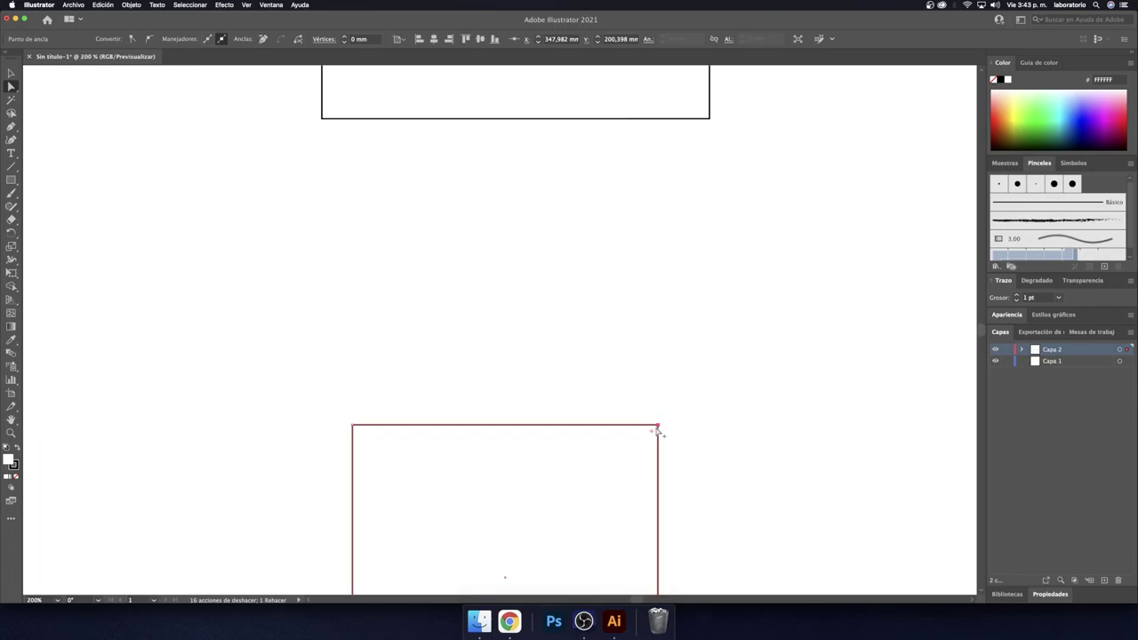
left_click(721, 402)
Step: Drag the square's top-right corner point up and outward, distorting the shape
mouse_move(658, 425)
left_mouse_down()
mouse_move(132, 297)
mouse_move(438, 285)
mouse_move(673, 335)
left_mouse_up()
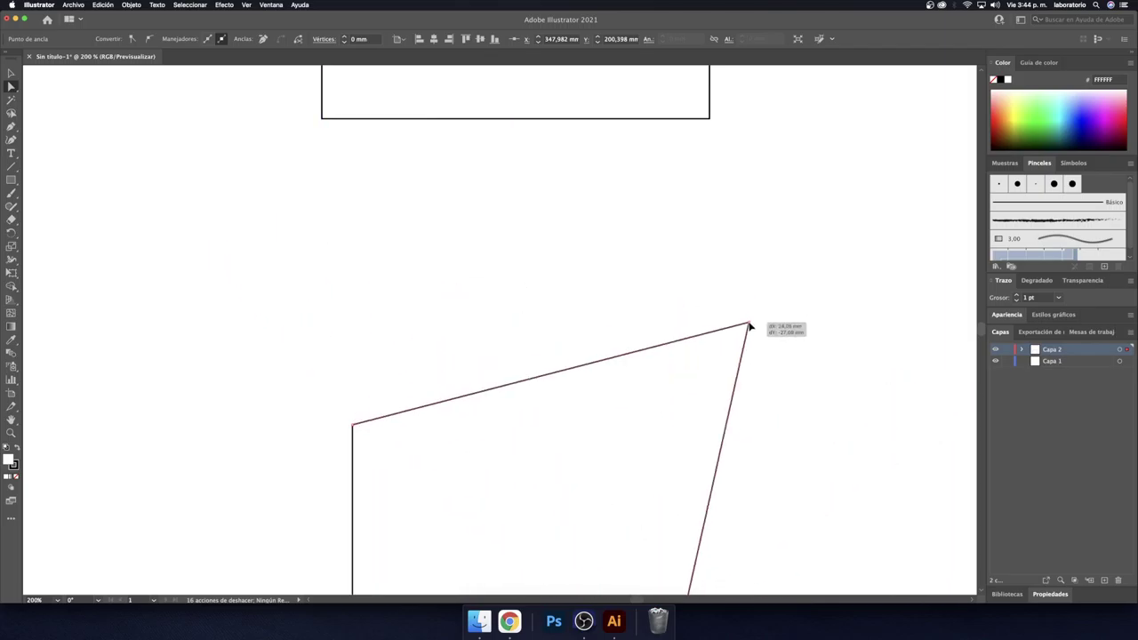
left_click_drag(673, 335, 589, 338)
scroll(694, 468, "down", 2)
scroll(725, 478, "down", 5)
scroll(725, 478, "right", 3)
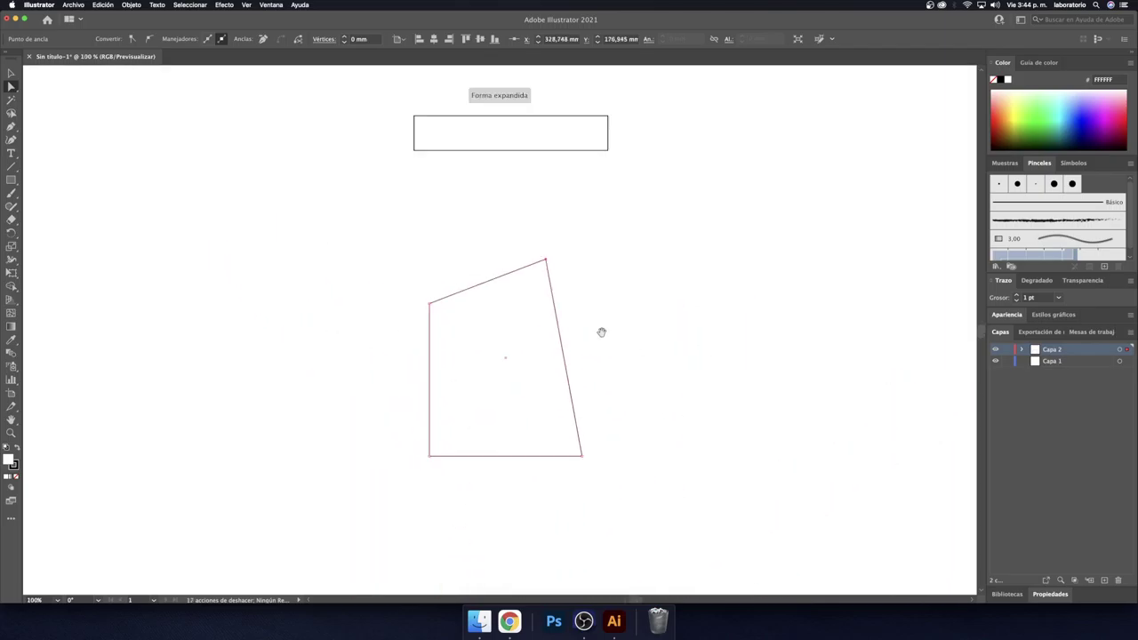
mouse_move(544, 258)
left_mouse_down()
mouse_move(653, 308)
mouse_move(402, 398)
mouse_move(596, 312)
left_mouse_up()
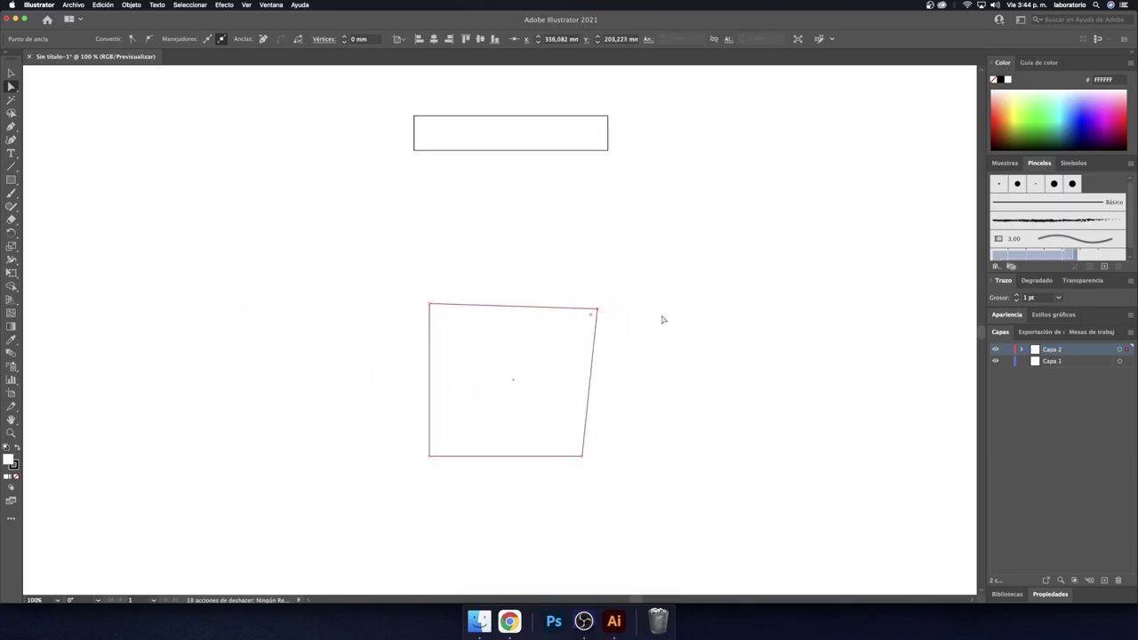
Step: Delete the moved corner point, add a point on the slanted edge, and pull it back into a square
key("p")
left_click(597, 311)
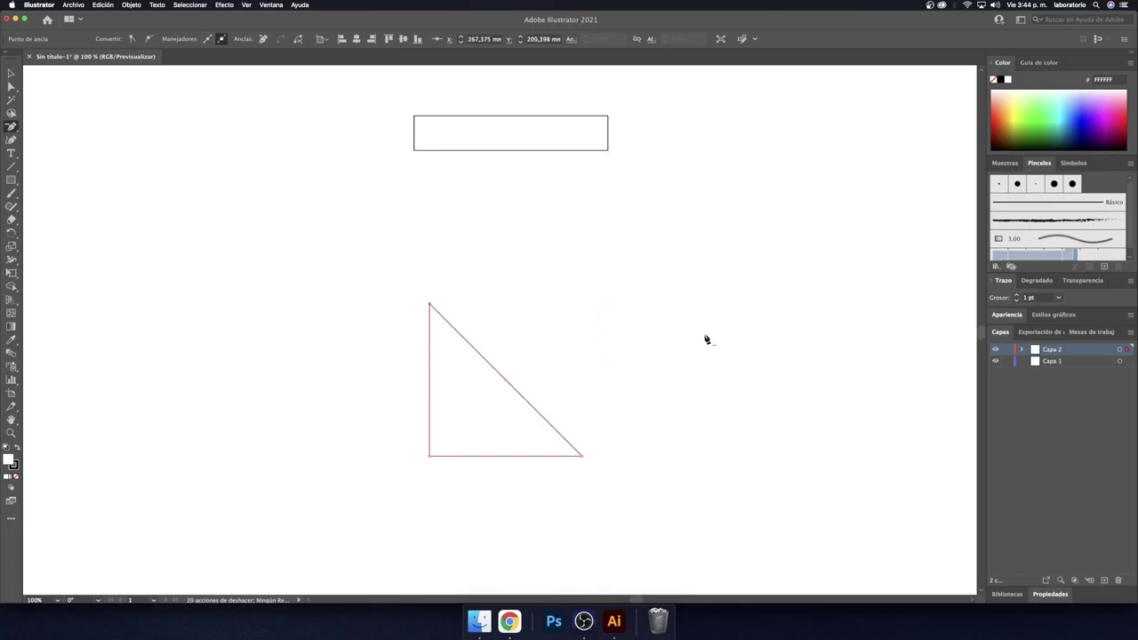
left_click(507, 381)
left_click(673, 326)
key("a")
mouse_move(532, 407)
left_mouse_down()
mouse_move(595, 305)
mouse_move(582, 304)
left_mouse_up()
left_click(736, 320)
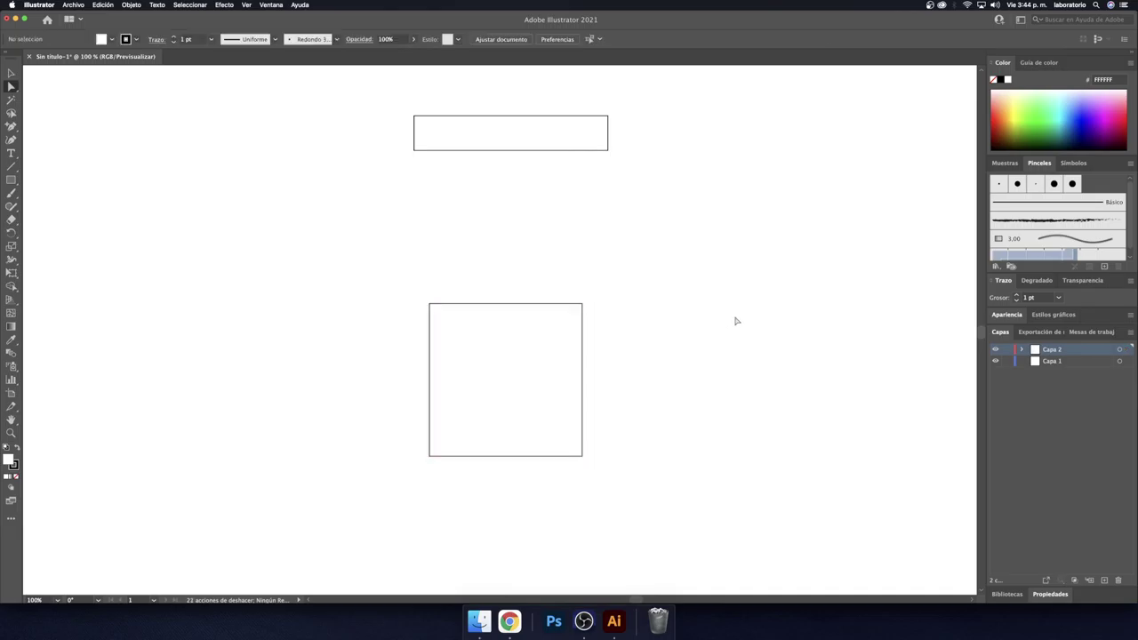
Step: Select the top rectangle, then marquee-select the square's top-left anchor point
left_click(10, 75)
left_click_drag(393, 113, 497, 176)
left_click(557, 189)
key("a")
left_click_drag(442, 315, 463, 313)
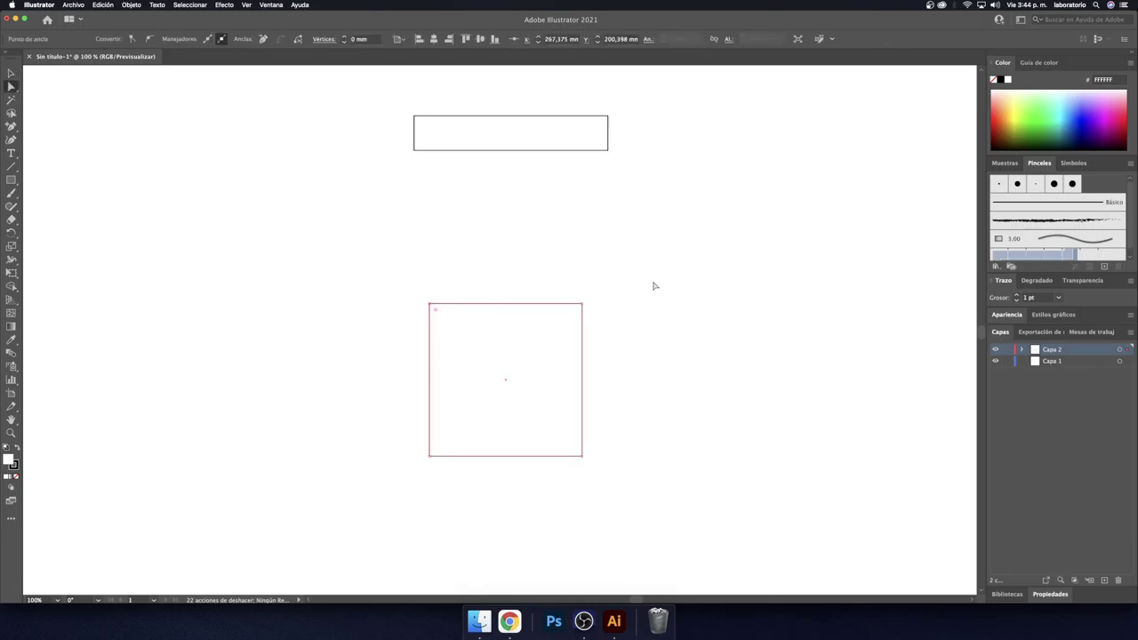
left_click(11, 73)
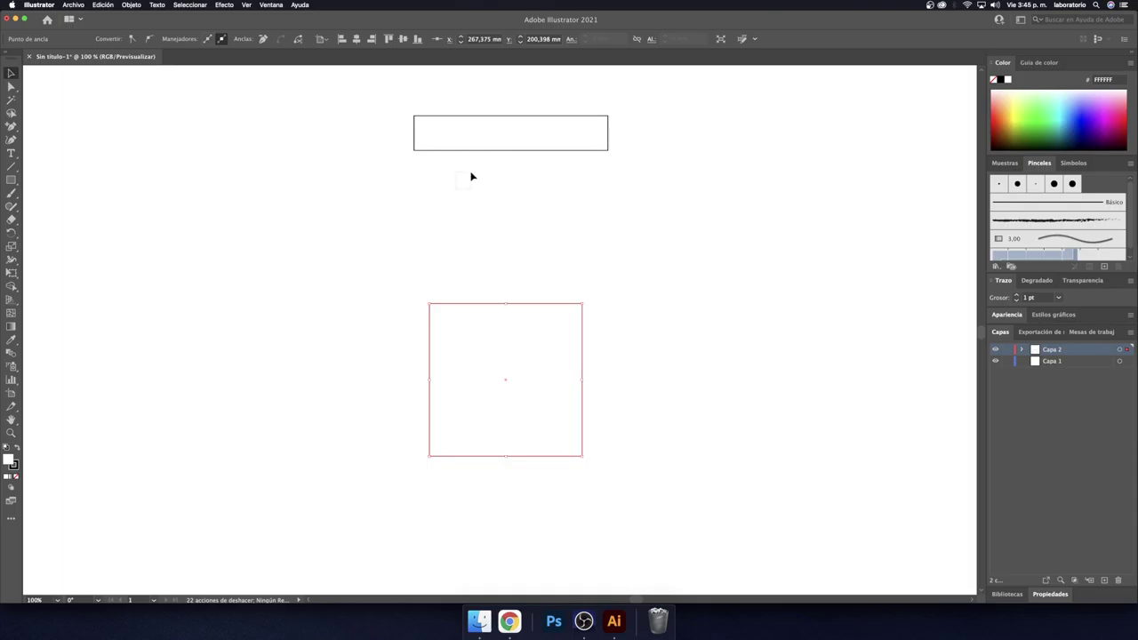
Step: Select the top rectangle and fill it lime green from the swatches
left_click(494, 145)
left_click(1038, 63)
left_click(1002, 62)
left_click(1000, 80)
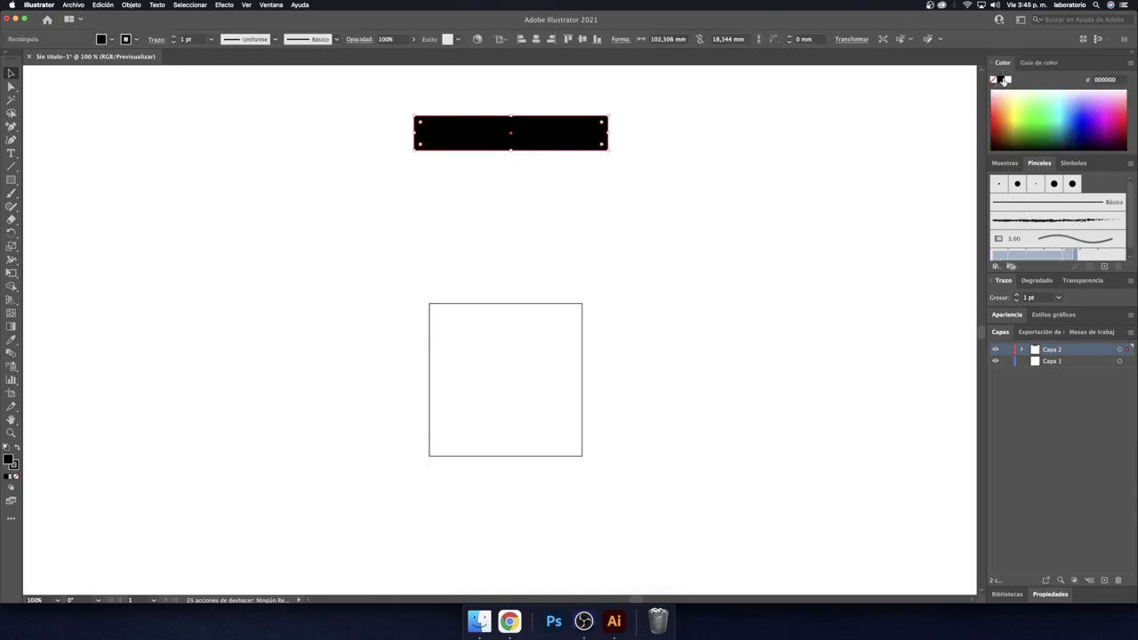
left_click(1006, 164)
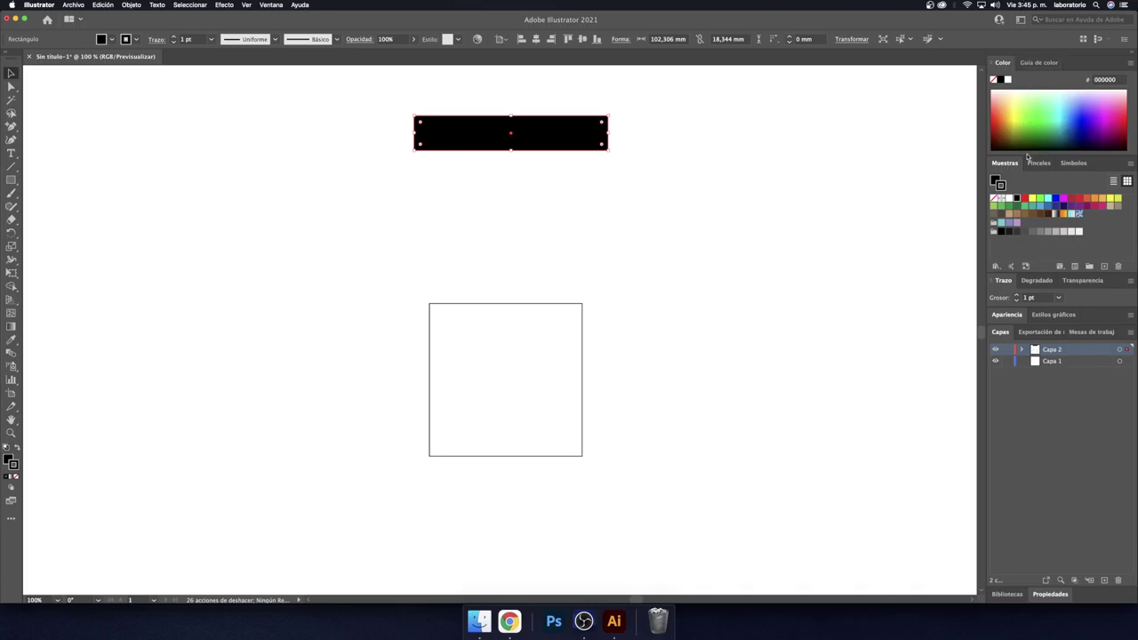
left_click(996, 178)
left_click(1024, 117)
Step: Try outline options on the rectangle, including a yellow and a thick purple stroke
left_click(1001, 185)
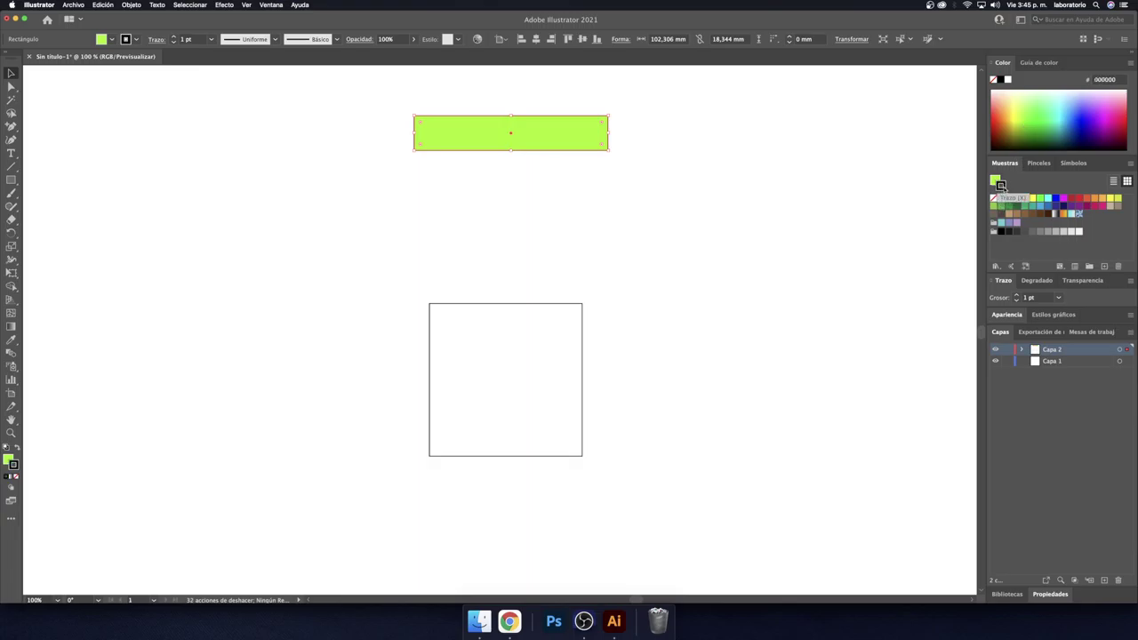
left_click_drag(1006, 101, 1020, 120)
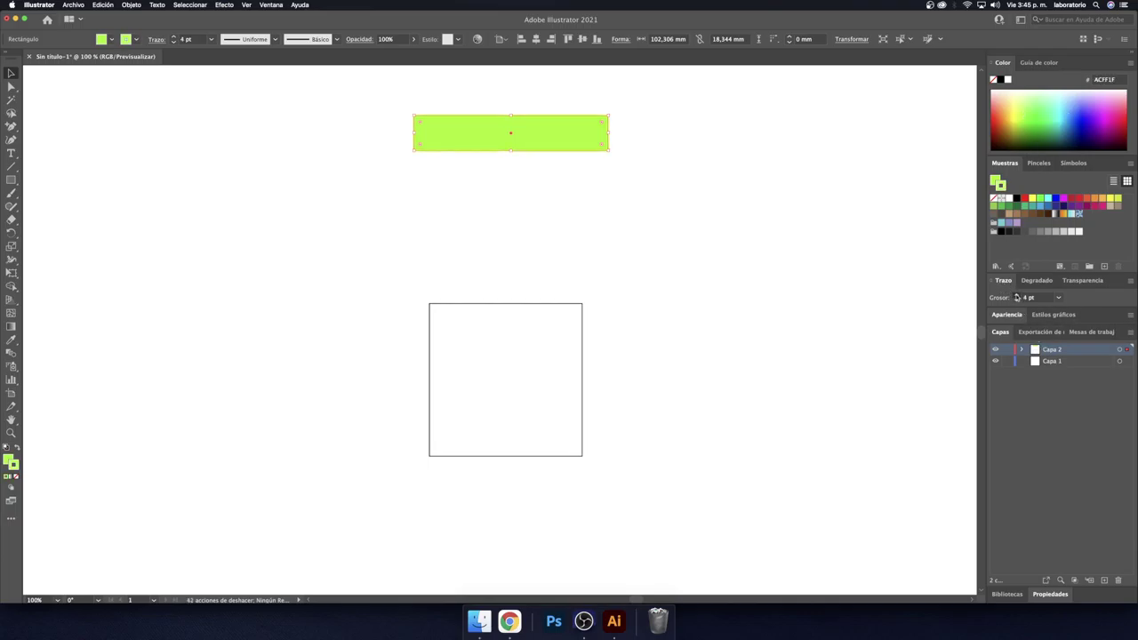
scroll(1017, 297, "up", 10)
left_click(1085, 108)
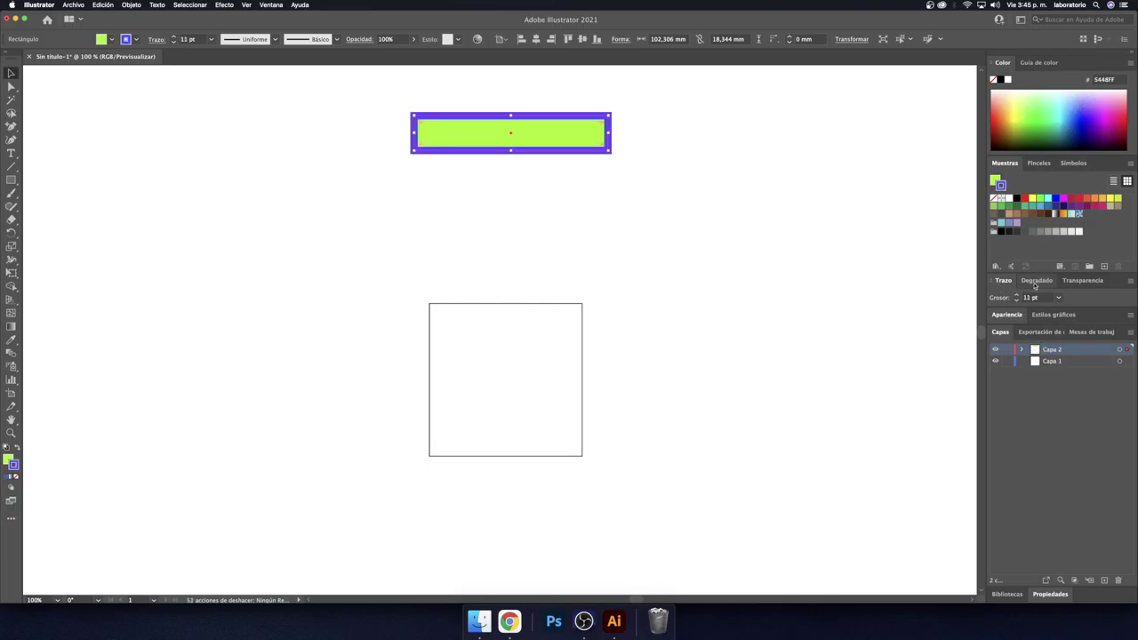
scroll(1019, 300, "down", 5)
scroll(1019, 301, "down", 3)
scroll(1018, 301, "down", 3)
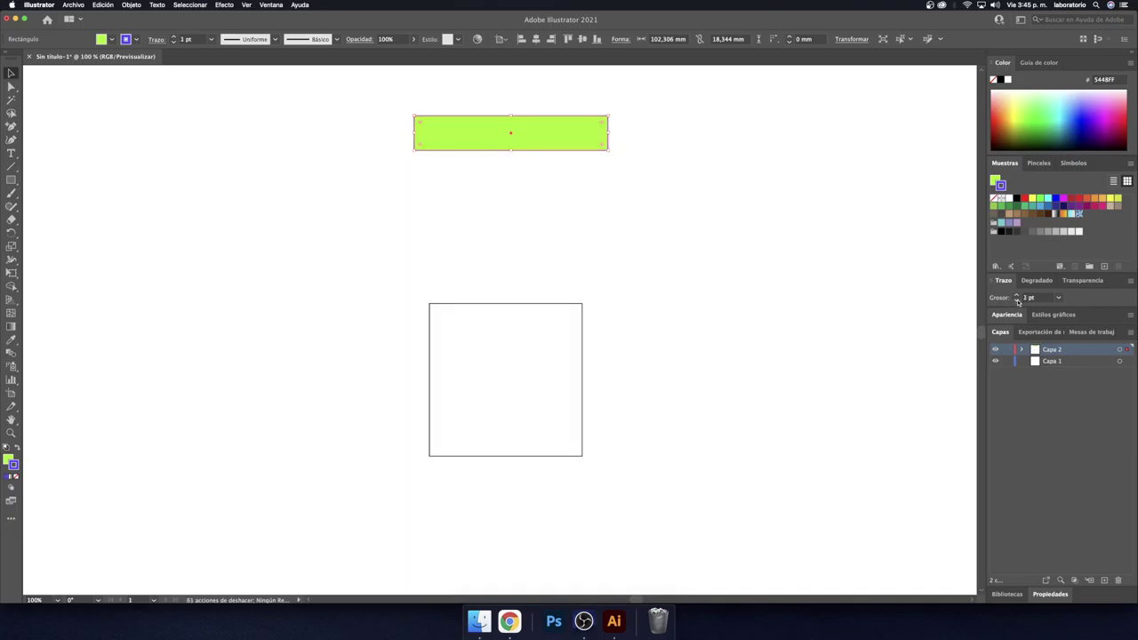
scroll(1018, 298, "up", 2)
scroll(1019, 298, "up", 3)
scroll(1018, 297, "up", 3)
scroll(1018, 297, "up", 2)
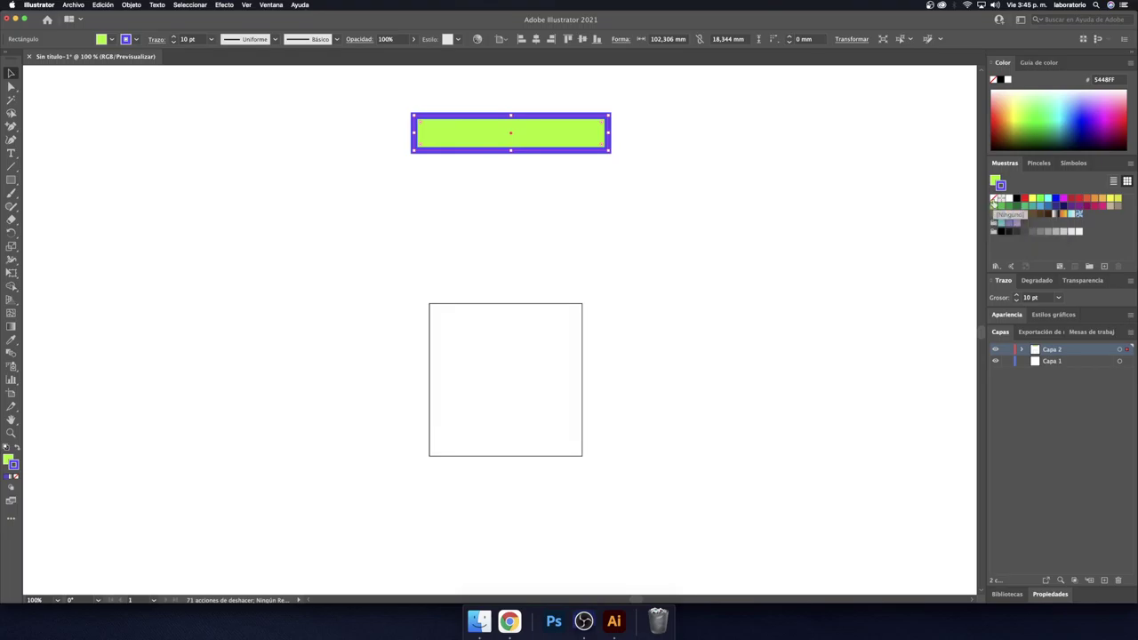
Step: Replace the rectangle's outline with a black 6 pt stroke
left_click(993, 201)
left_click(994, 206)
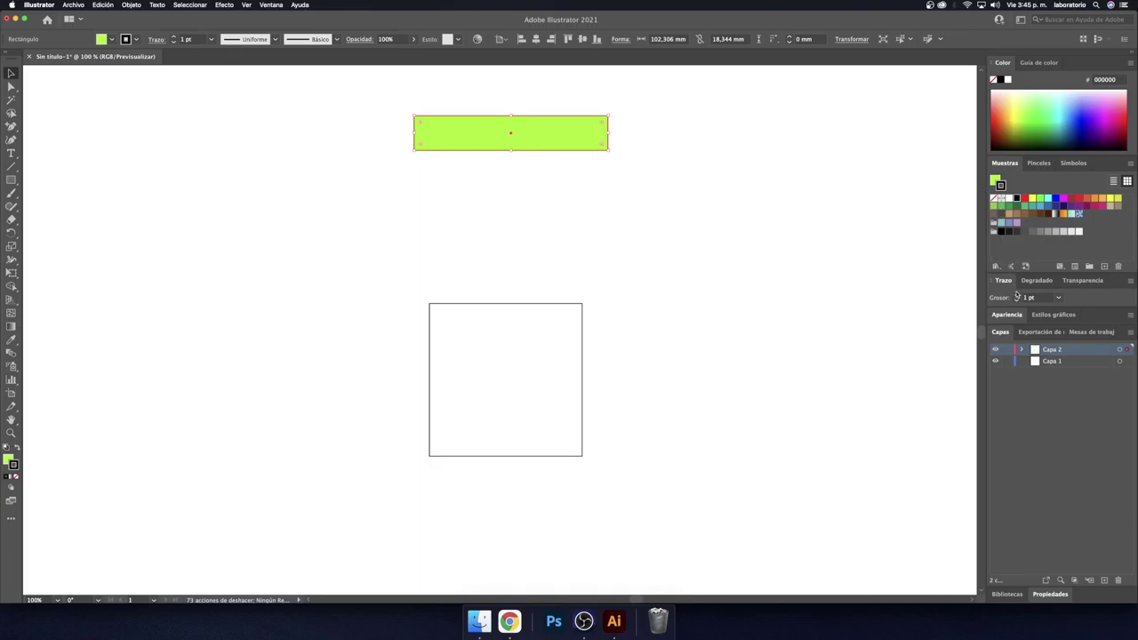
left_click(1018, 295)
left_click(1018, 295)
Step: Reset the rectangle's fill to a light lime green and deselect it
left_click(995, 179)
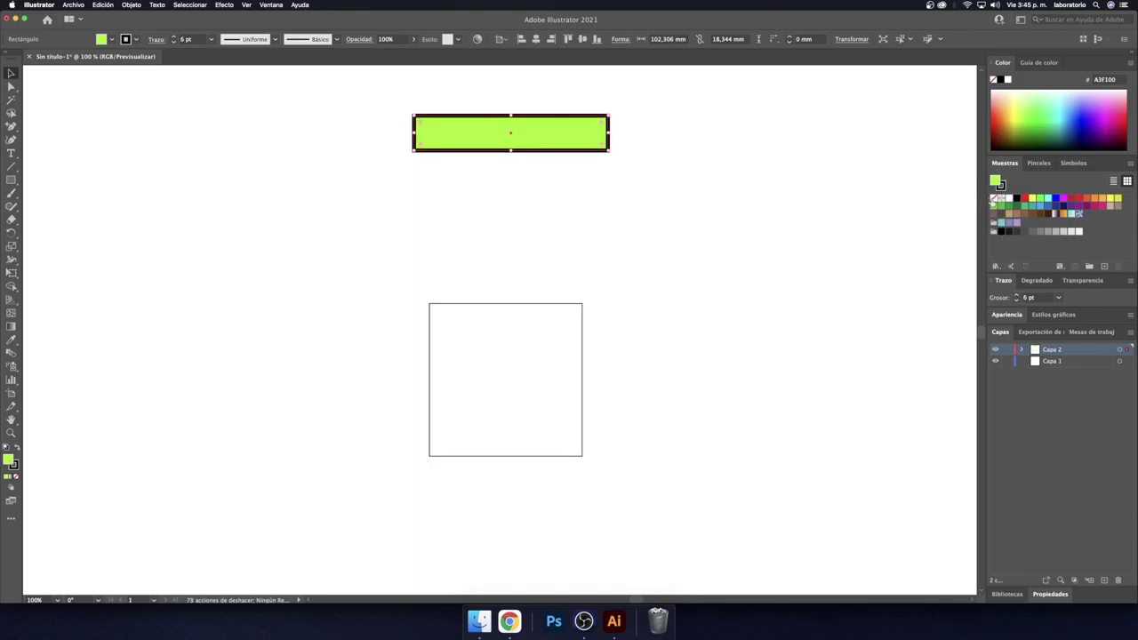
left_click(994, 198)
left_click(1021, 114)
left_click_drag(1021, 114, 1024, 114)
left_click(284, 246)
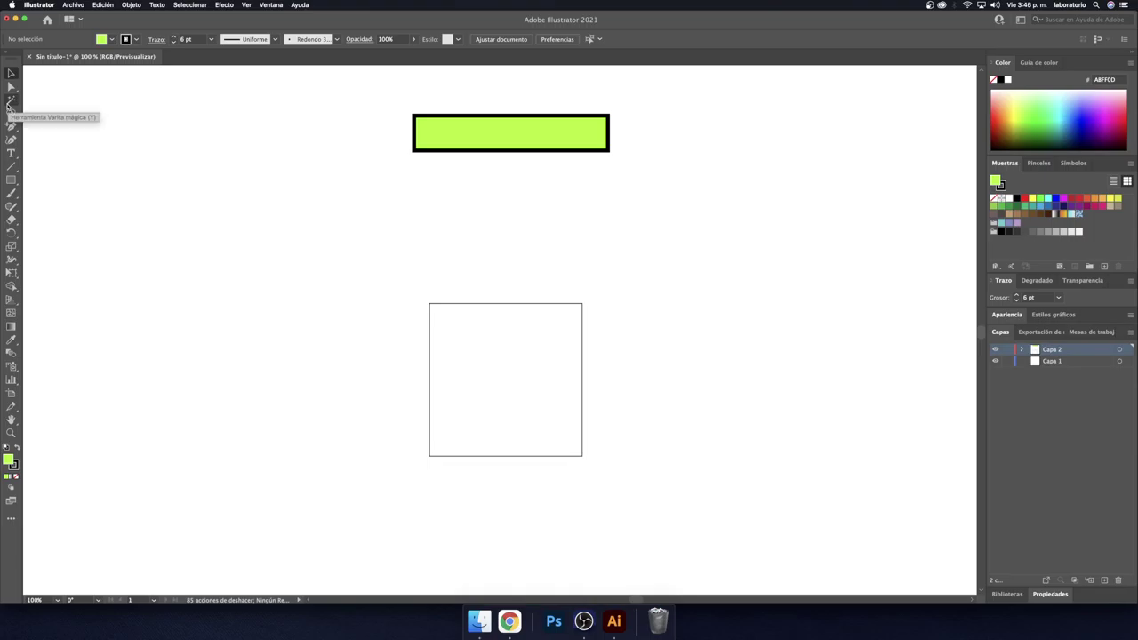
left_click(11, 105)
left_click(560, 432)
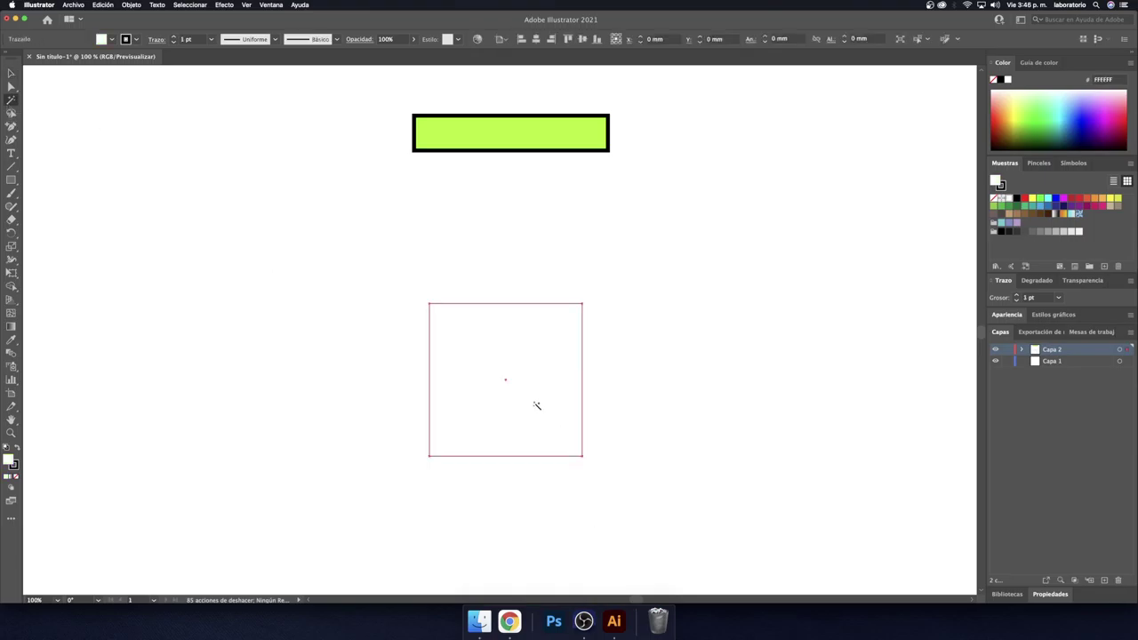
left_click(511, 136)
left_click(491, 212)
scroll(550, 251, "down", 2)
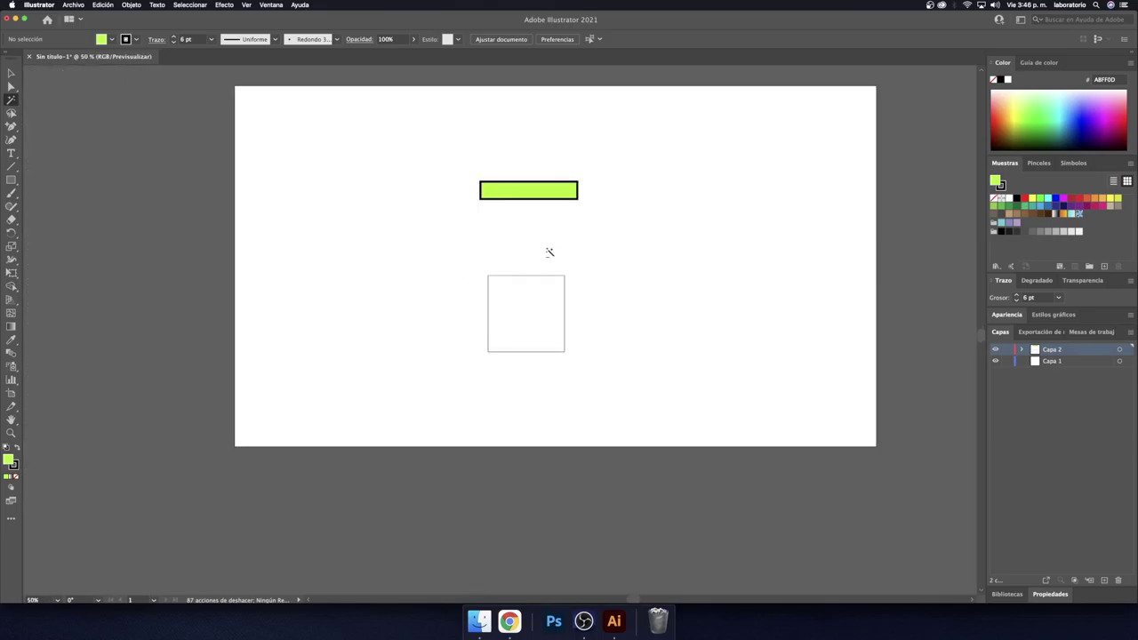
scroll(550, 251, "up", 1)
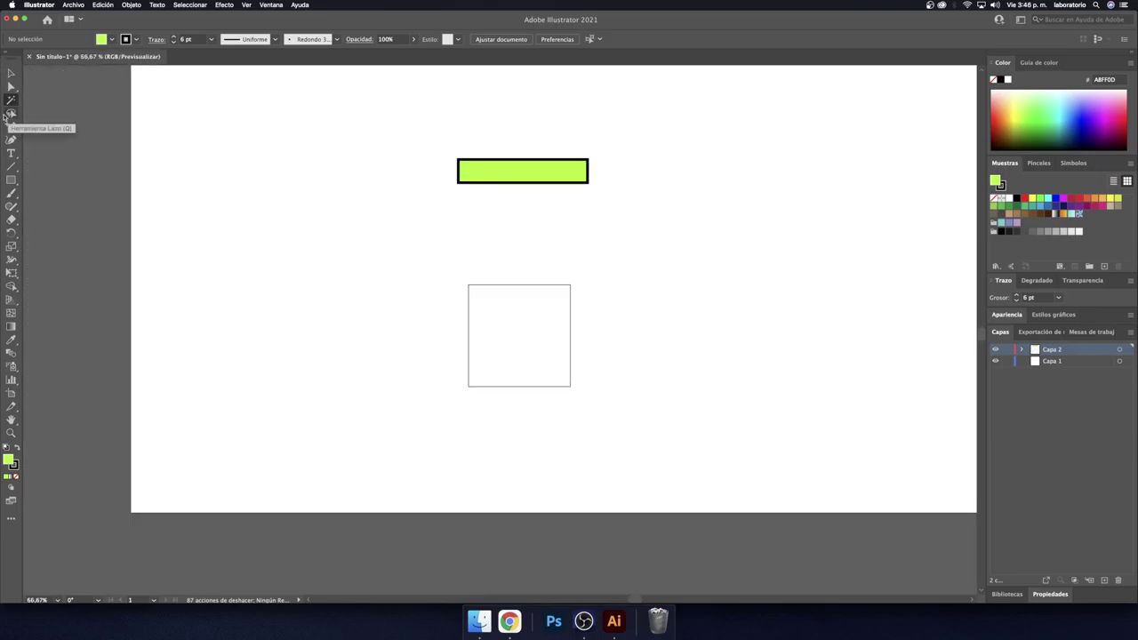
left_click(11, 114)
left_click_drag(306, 186, 457, 139)
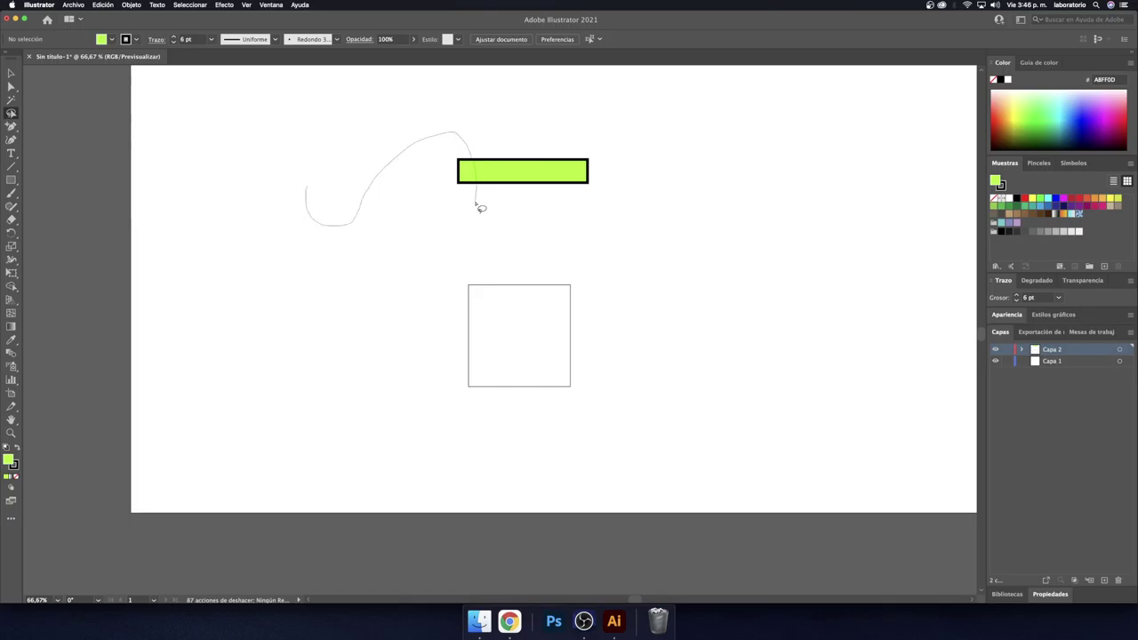
left_click_drag(481, 208, 401, 191)
mouse_move(633, 231)
left_mouse_down()
mouse_move(570, 294)
mouse_move(672, 275)
left_mouse_up()
mouse_move(631, 238)
left_mouse_down()
mouse_move(564, 251)
mouse_move(582, 322)
mouse_move(650, 210)
mouse_move(557, 314)
mouse_move(702, 219)
mouse_move(628, 204)
mouse_move(562, 237)
mouse_move(610, 318)
mouse_move(579, 236)
mouse_move(602, 333)
mouse_move(582, 323)
left_mouse_up()
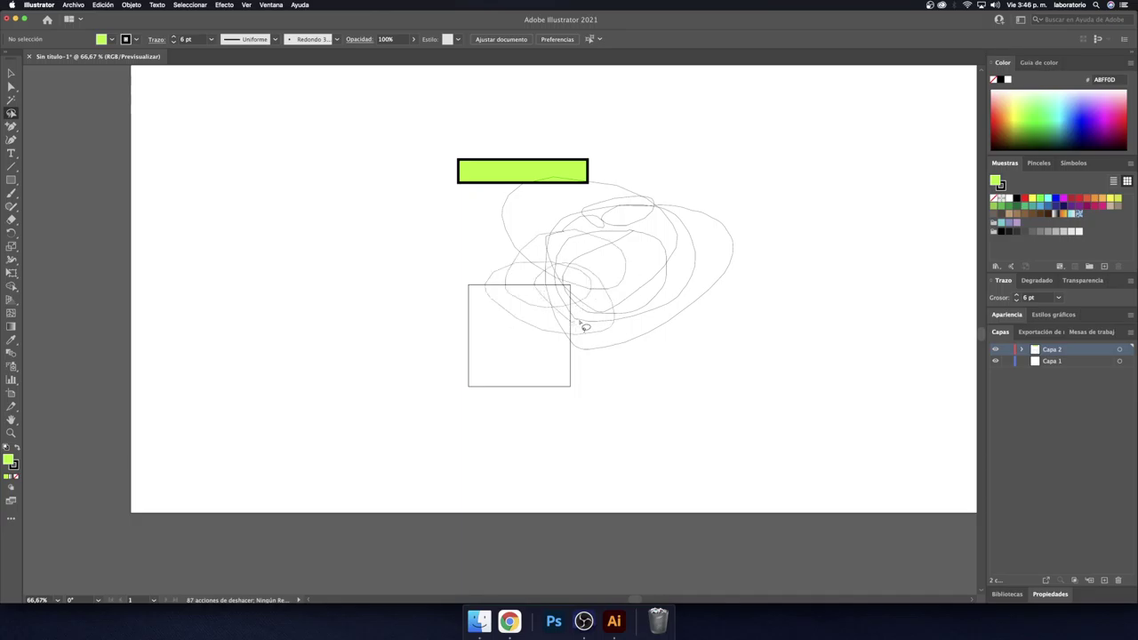
mouse_move(596, 251)
left_mouse_down()
mouse_move(628, 294)
mouse_move(637, 286)
left_mouse_up()
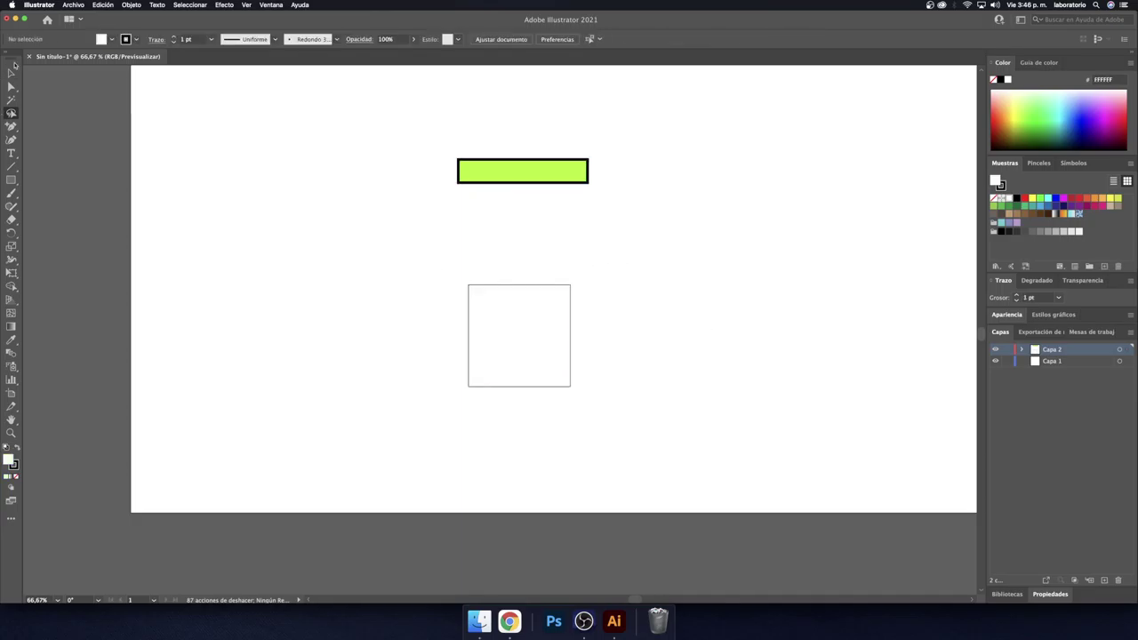
Step: Add a midpoint on the square's top edge and raise it into a roof peak
left_click(11, 125)
left_click(522, 284)
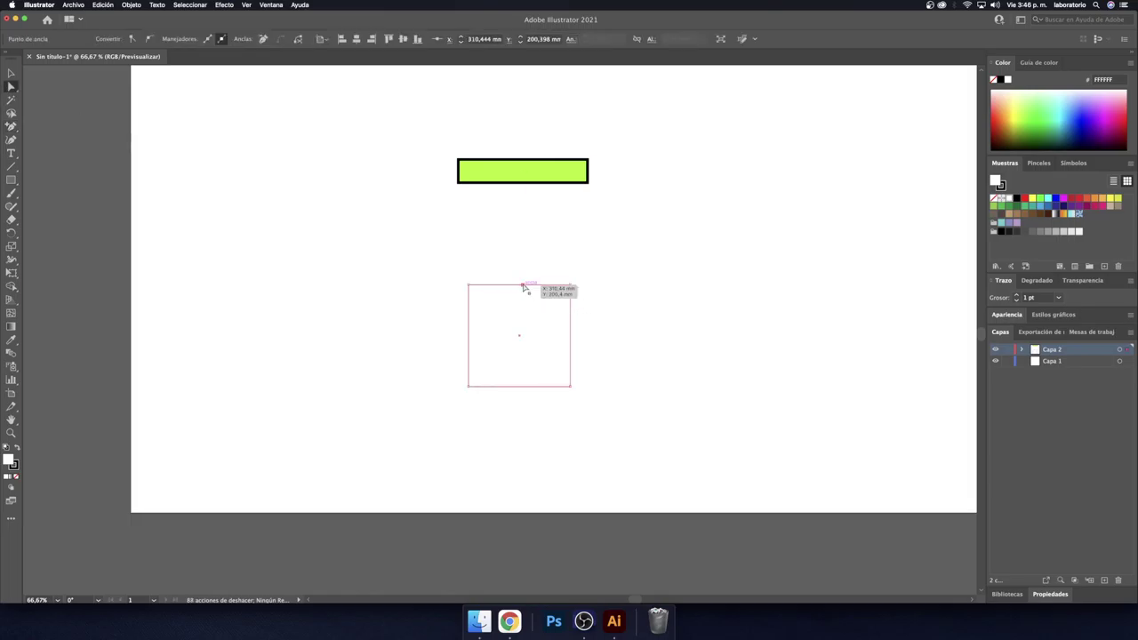
key("ctrl+Up")
left_click_drag(523, 286, 522, 230)
left_click(698, 310)
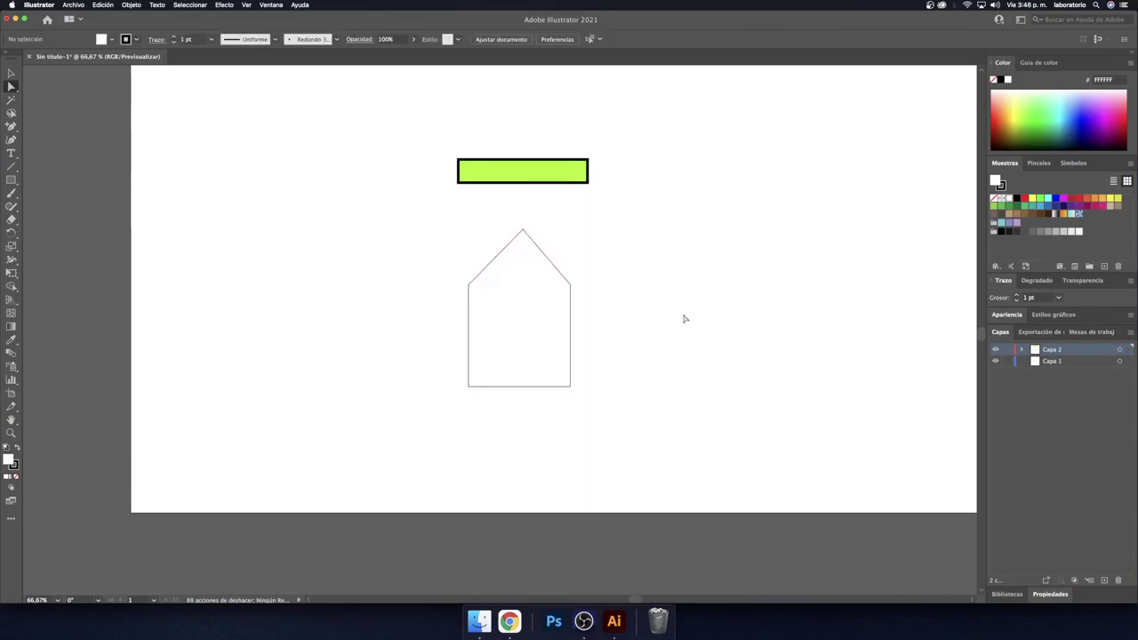
left_click(10, 140)
Step: Draw a three-point U-shaped curve left of the house with the Curvature tool
left_click(276, 208)
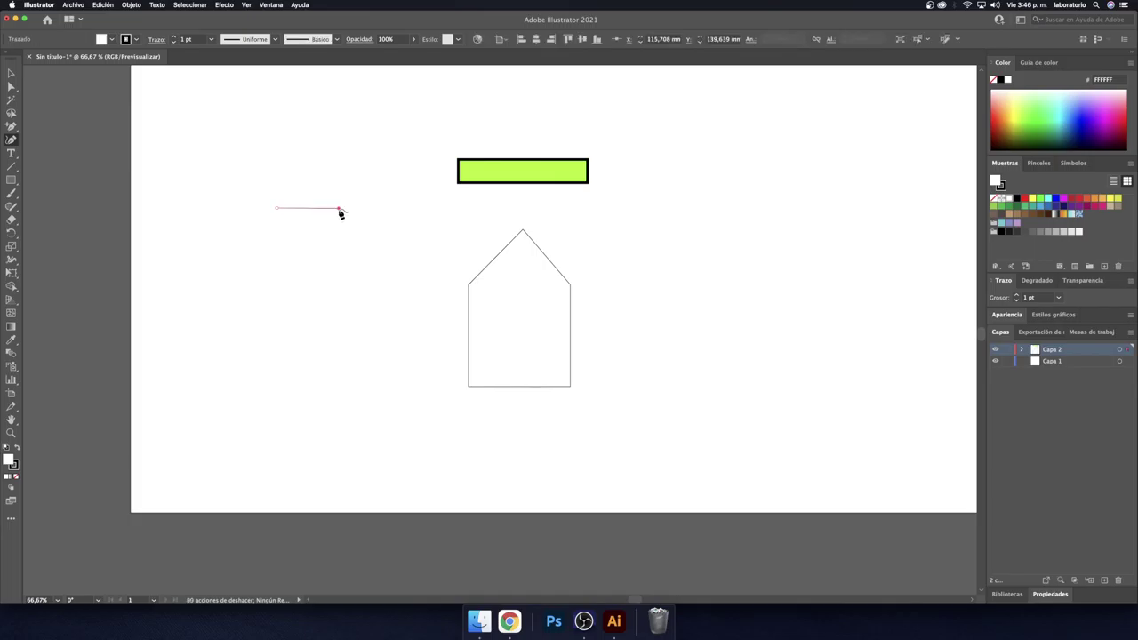
left_click(312, 261)
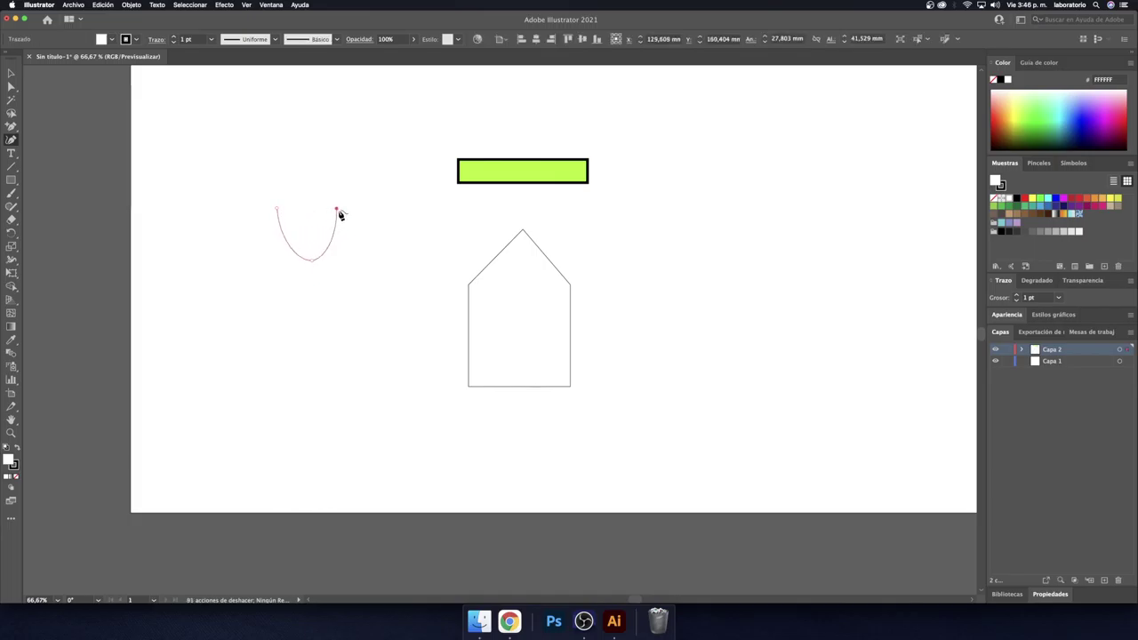
left_click(351, 233)
right_click(337, 190)
Step: Start a Pen path right of the house with an arching curve down to a corner
left_click(21, 129)
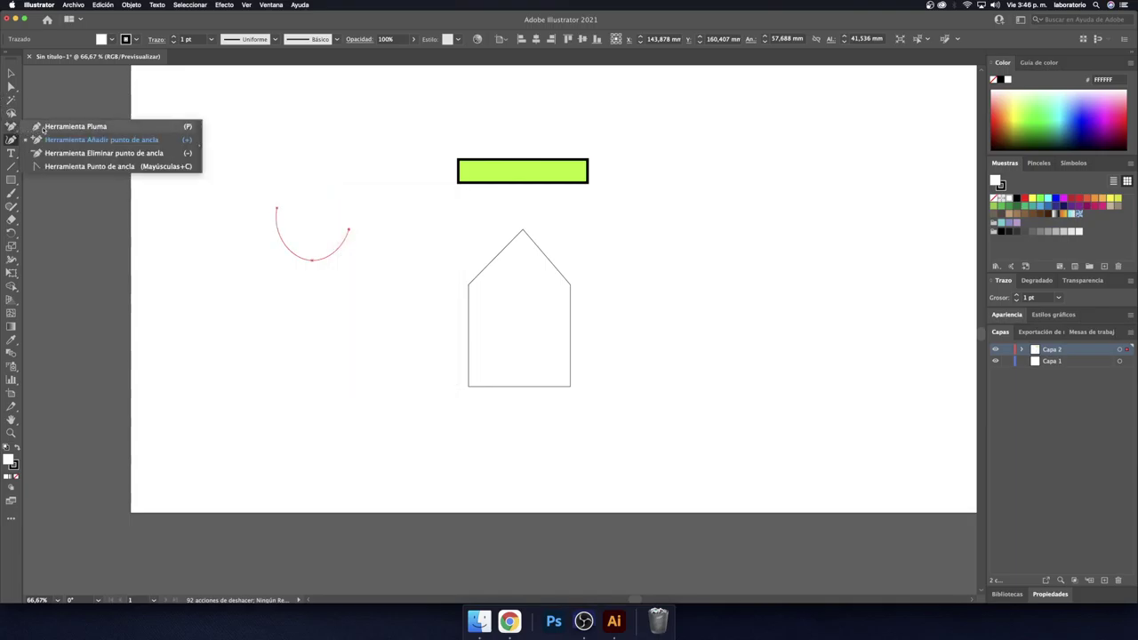
left_click(42, 129)
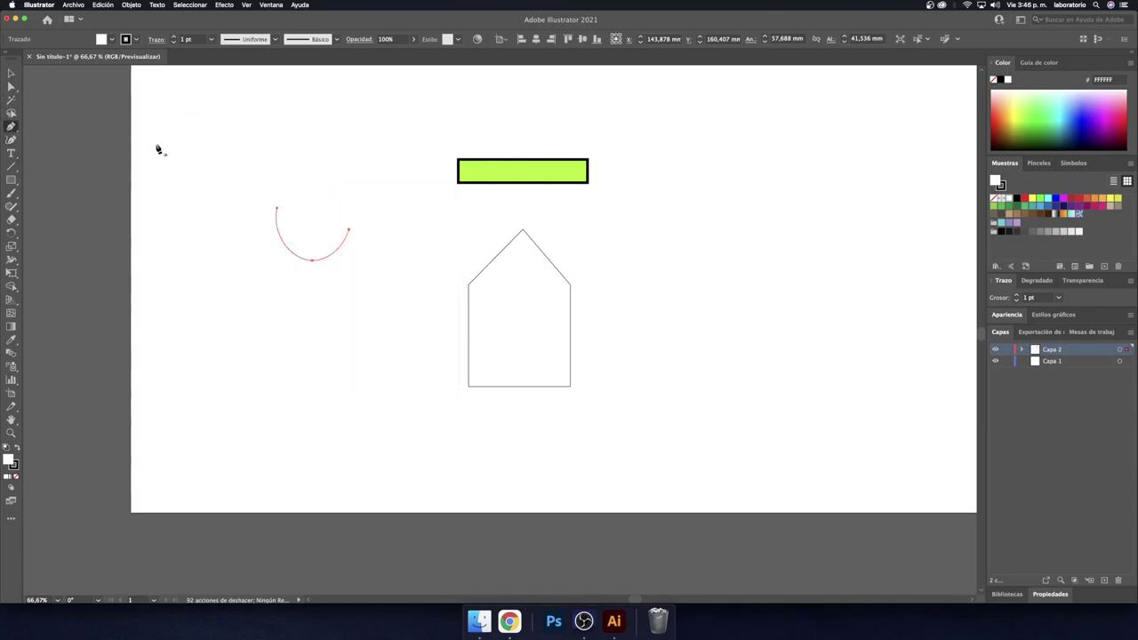
left_click(658, 234)
left_click_drag(733, 165, 793, 168)
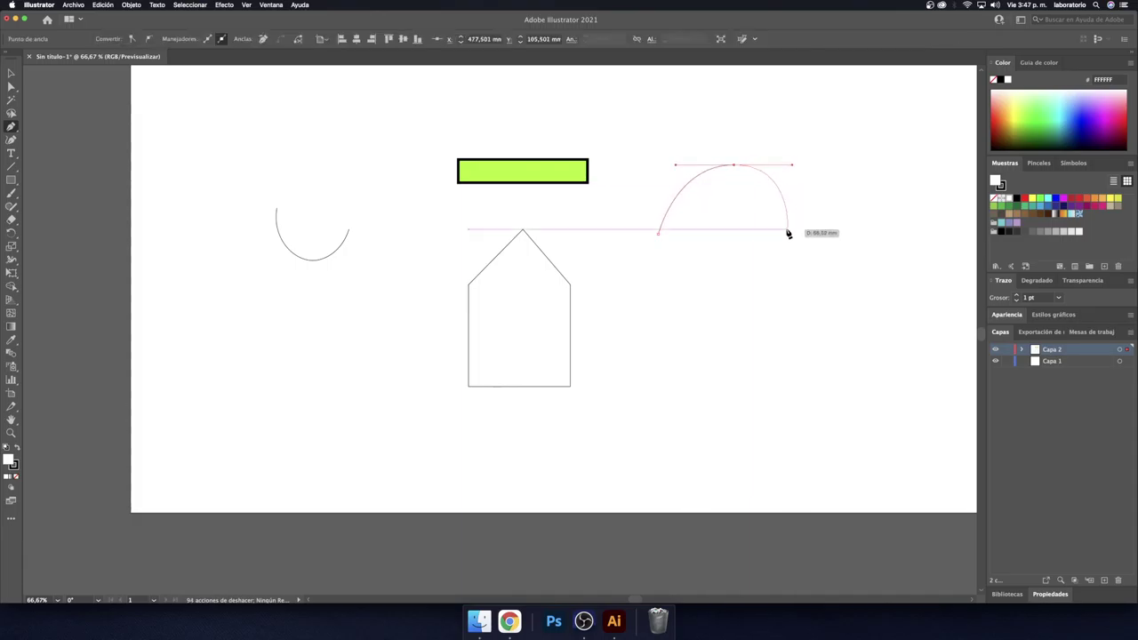
mouse_move(787, 234)
left_mouse_down()
mouse_move(775, 264)
mouse_move(752, 264)
mouse_move(747, 252)
left_mouse_up()
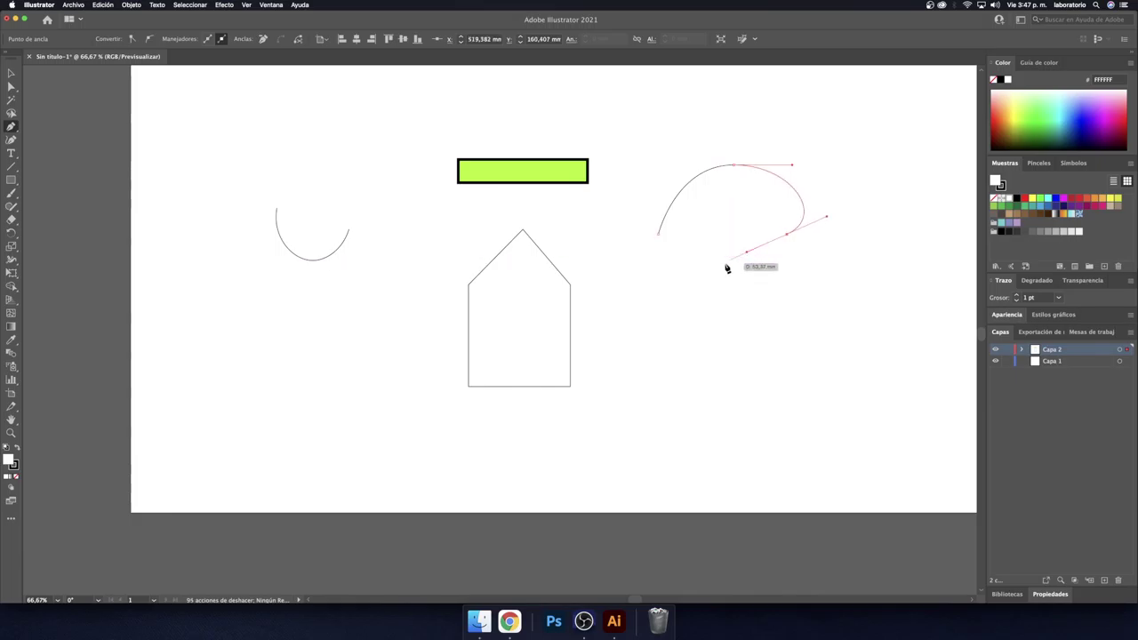
left_click(685, 312)
Step: Finish the path with zigzag corners and a curved point, then adjust a handle
left_click(752, 347)
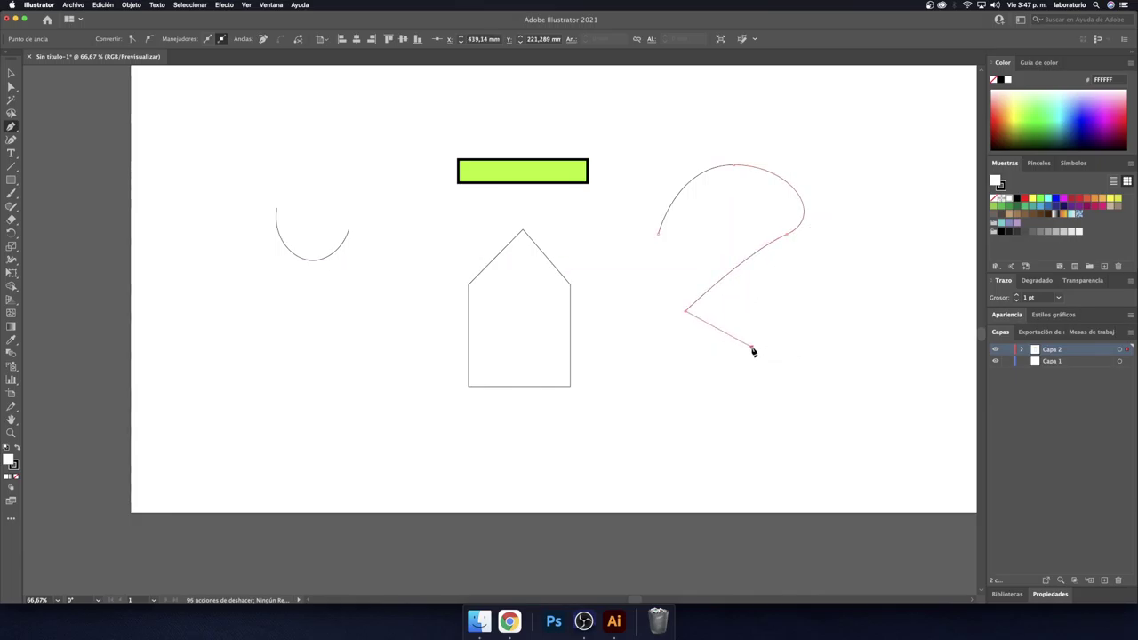
left_click(662, 342)
left_click(651, 290)
left_click(687, 266)
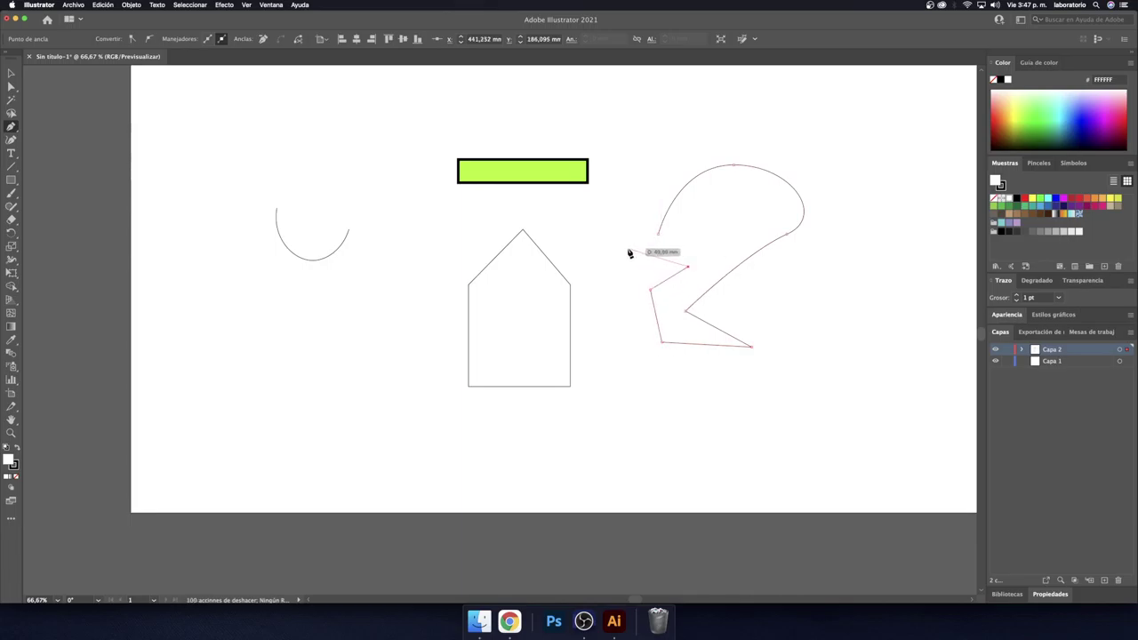
mouse_move(619, 225)
left_mouse_down()
mouse_move(613, 237)
mouse_move(585, 234)
left_mouse_up()
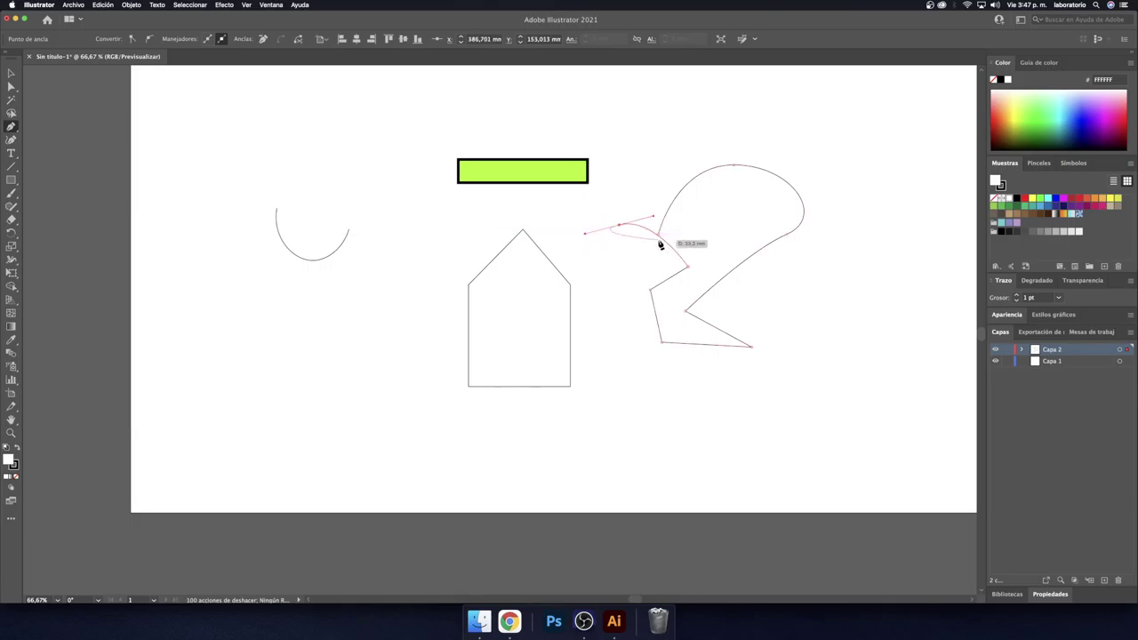
key("a")
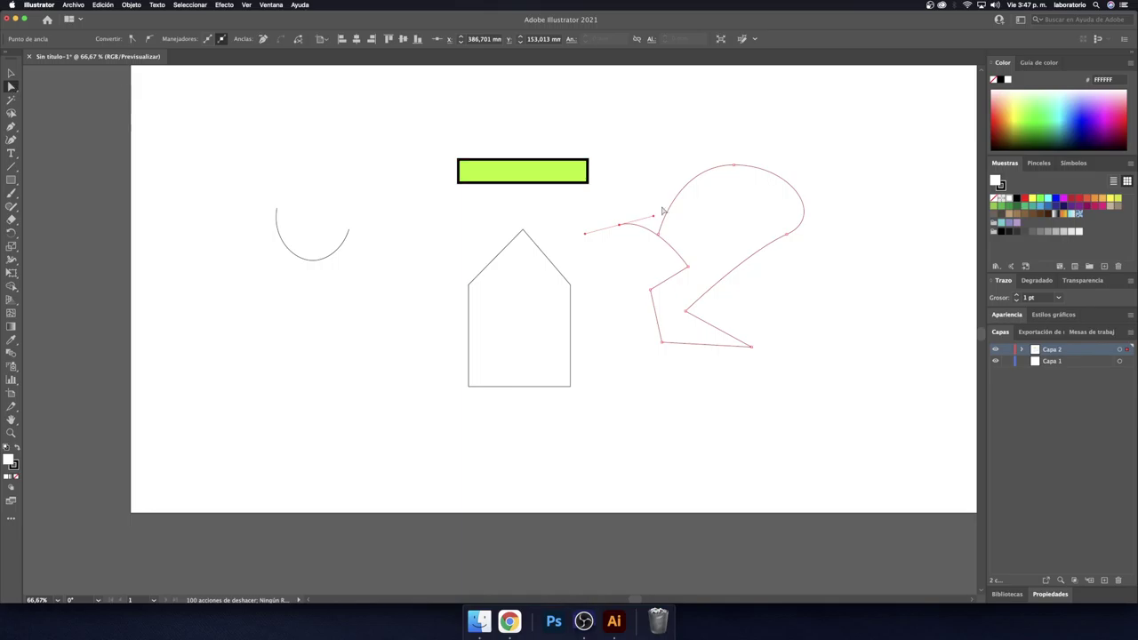
mouse_move(653, 219)
left_mouse_down()
mouse_move(706, 184)
mouse_move(640, 216)
mouse_move(619, 213)
mouse_move(661, 214)
mouse_move(630, 175)
mouse_move(622, 239)
mouse_move(626, 210)
mouse_move(661, 229)
mouse_move(624, 199)
mouse_move(655, 230)
left_mouse_up()
Step: Add a short placeholder text line in the lower-left area and select it
left_click(11, 153)
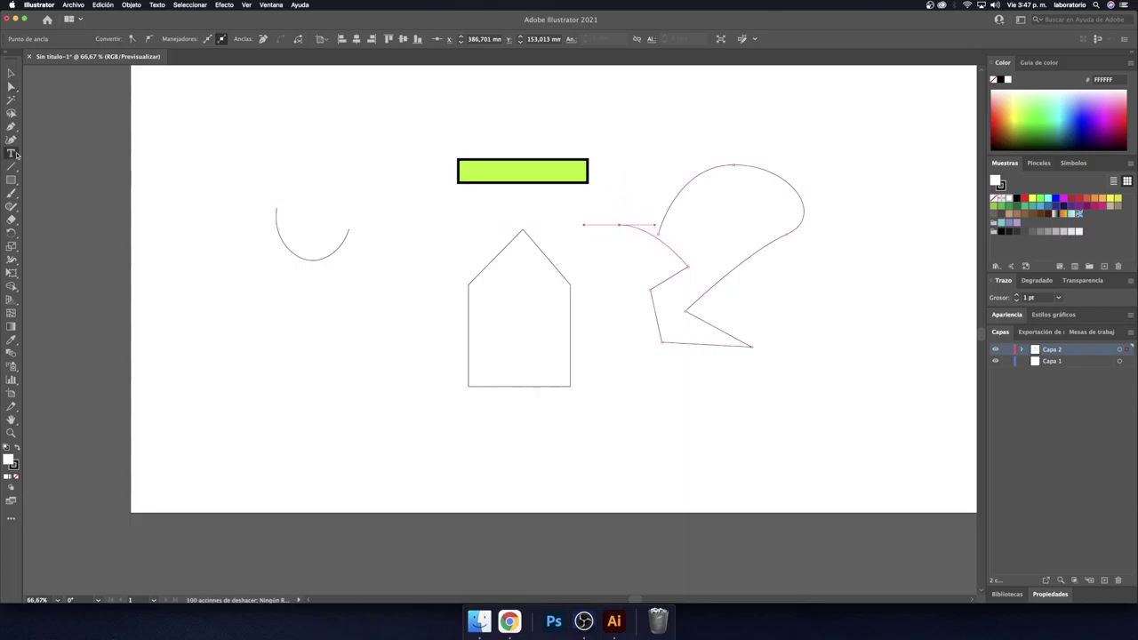
left_click(281, 359)
type("gshdfsdsdgdsh")
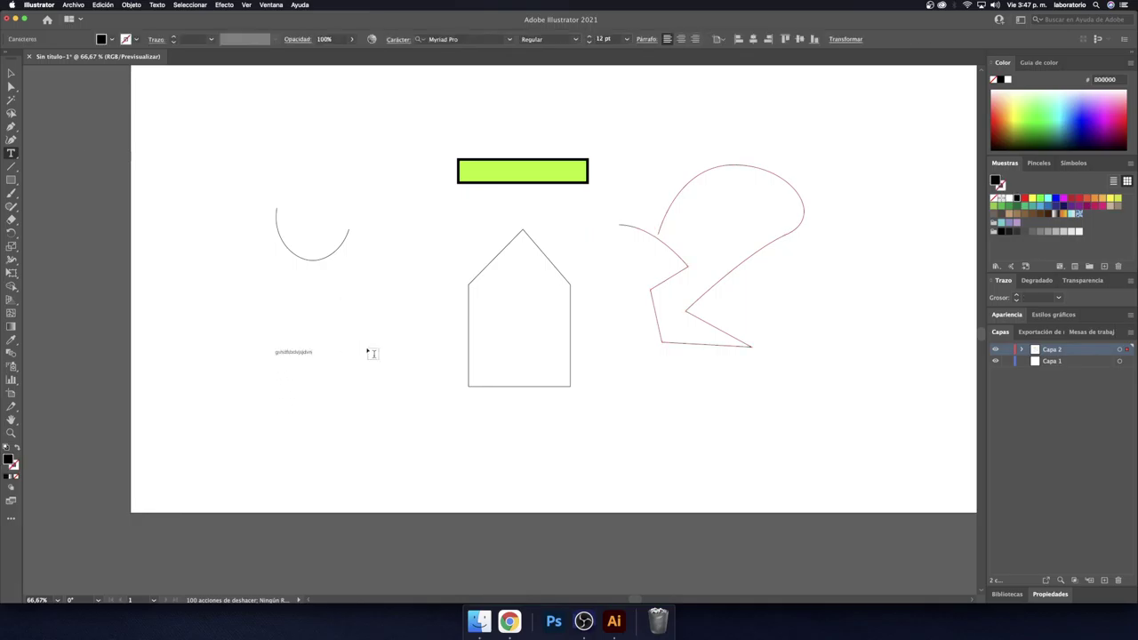
key("Escape")
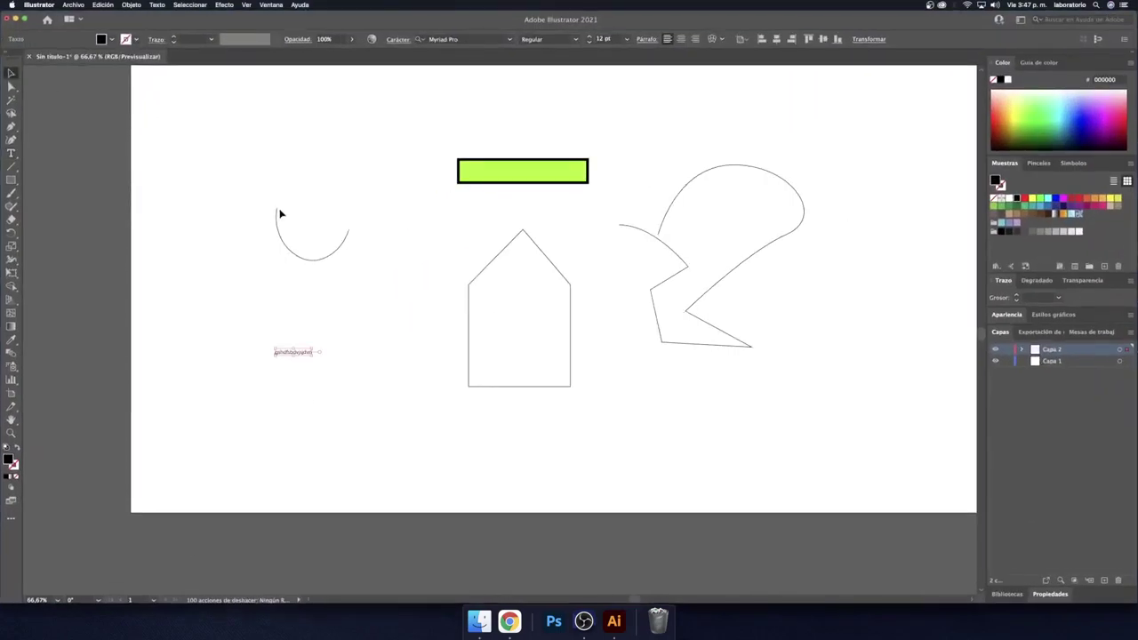
left_click(350, 313)
left_click(298, 347)
Step: Set the text to Myriad Pro Regular at 24 pt
left_click(509, 39)
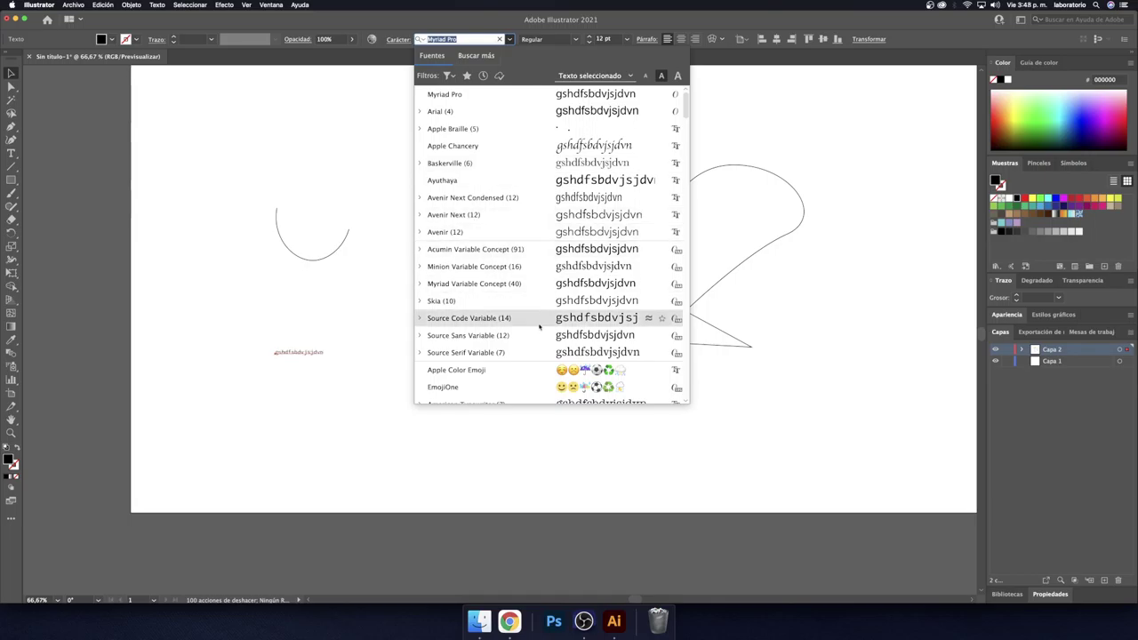
left_click(578, 39)
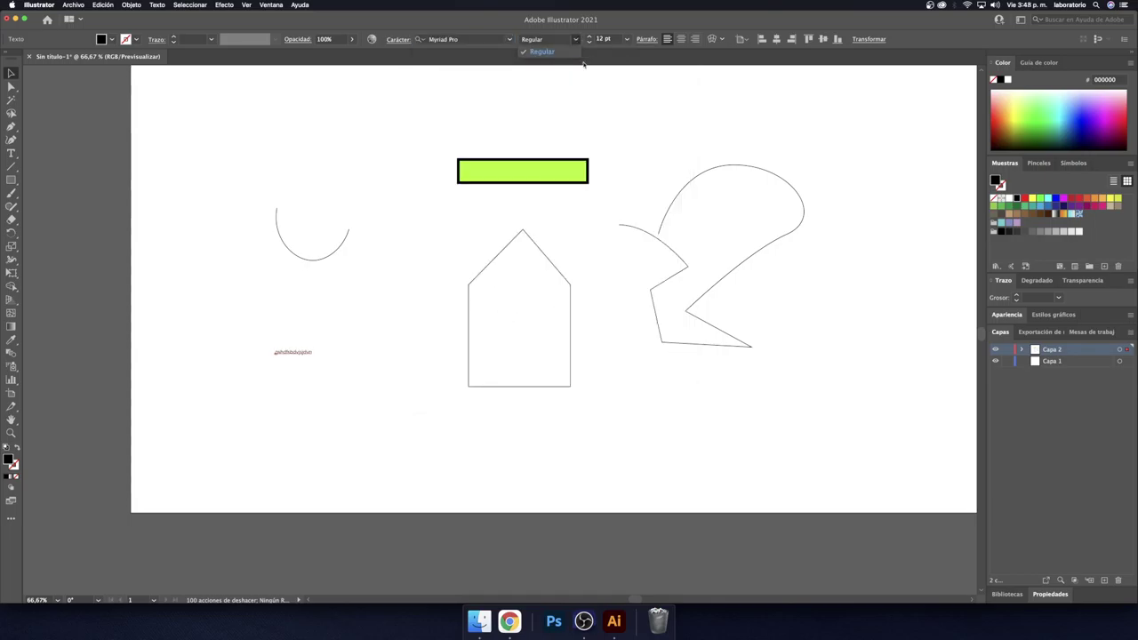
left_click(588, 37)
left_click(587, 36)
left_click(588, 36)
type("21")
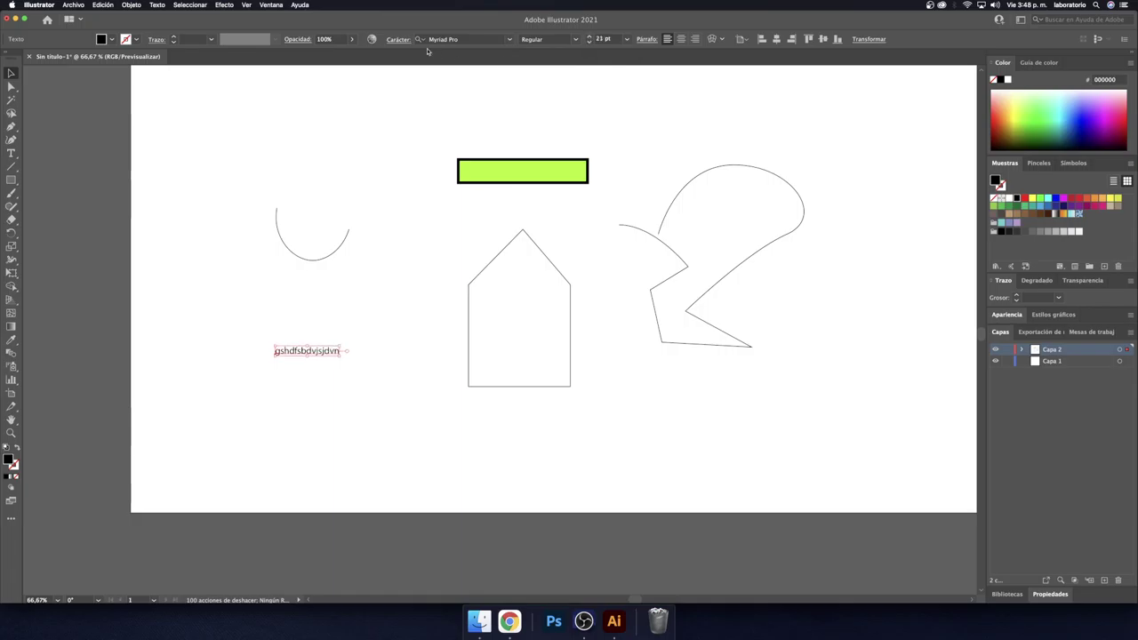
left_click(399, 40)
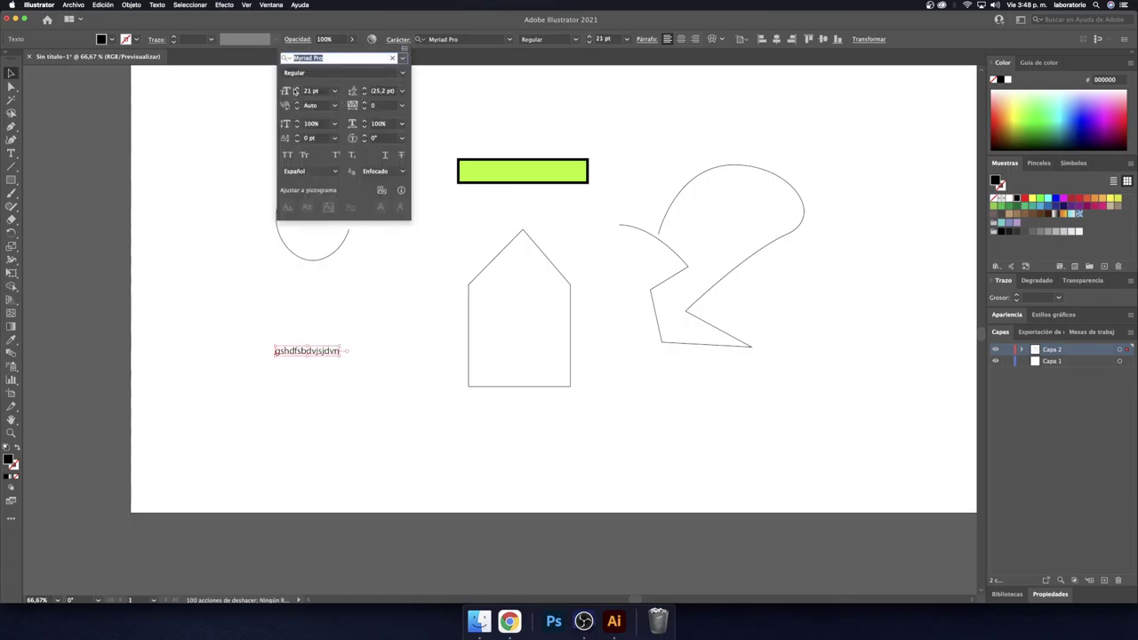
left_click(296, 90)
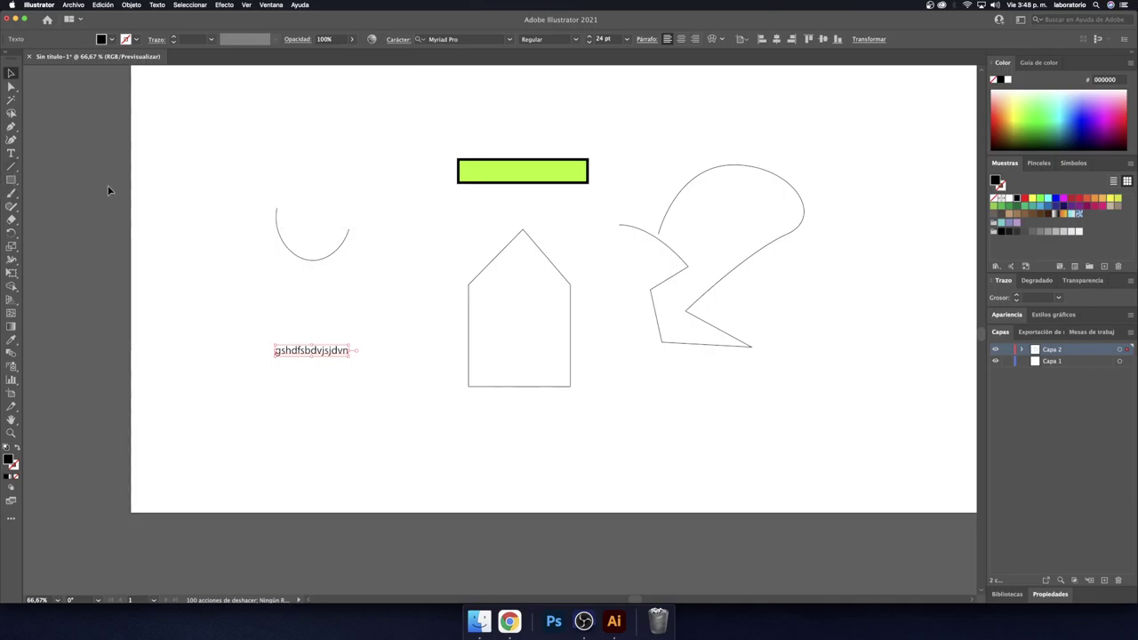
left_click(13, 167)
Step: Draw diagonal, vertical and short lines, then undo back to just the diagonal
left_click_drag(273, 140, 382, 189)
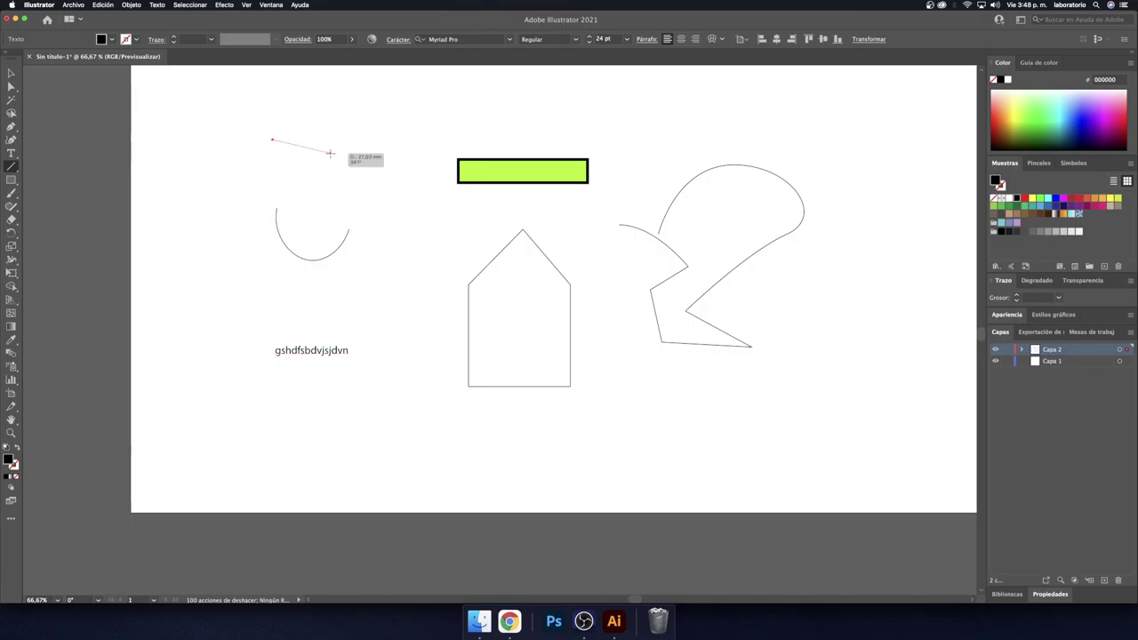
left_click_drag(403, 255, 407, 366)
left_click_drag(448, 239, 520, 225)
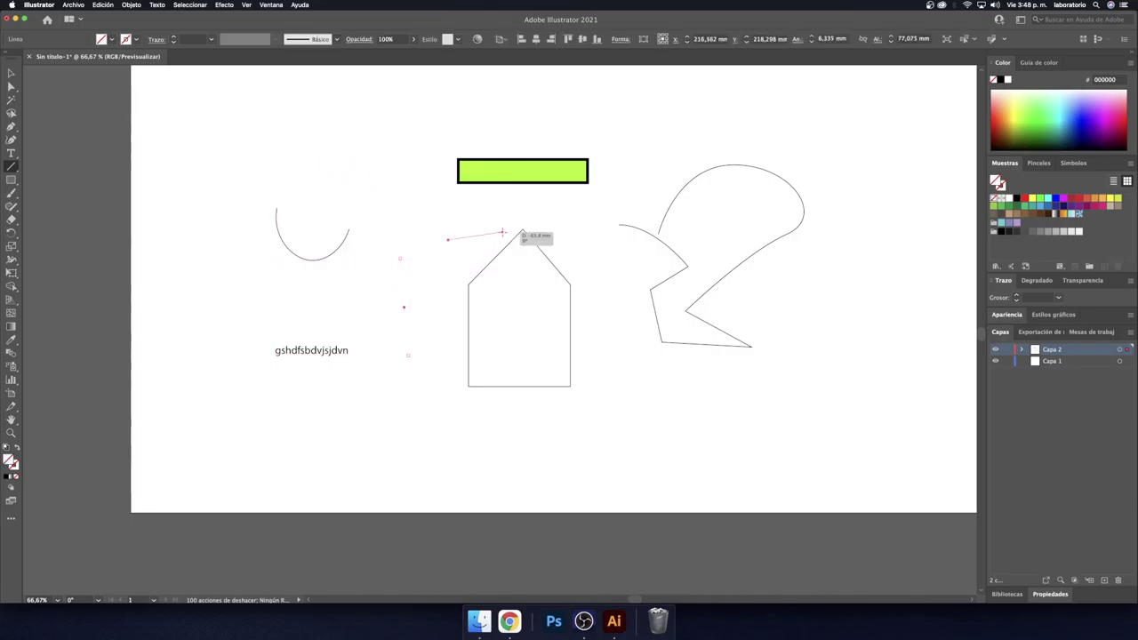
key("ctrl+Up")
key("Escape")
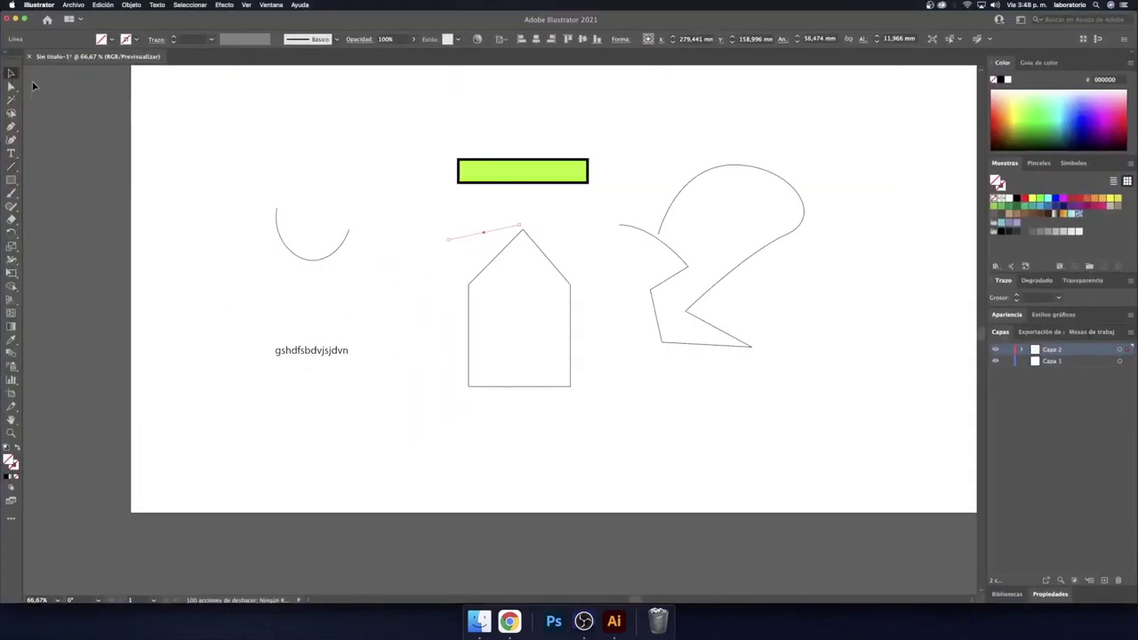
key("ctrl+z")
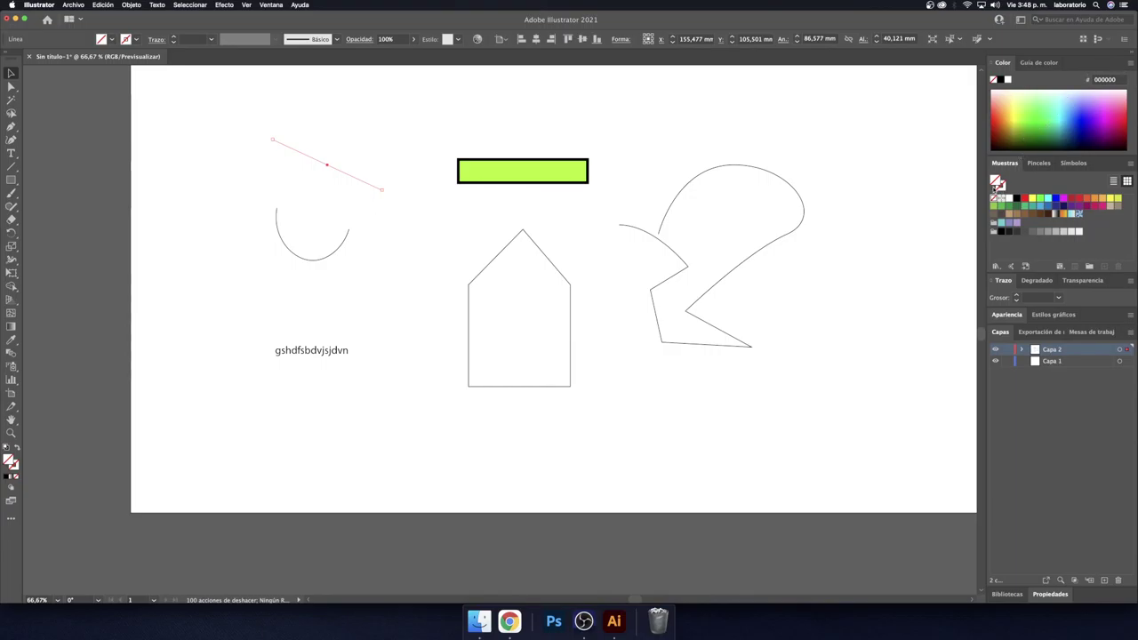
key("Delete")
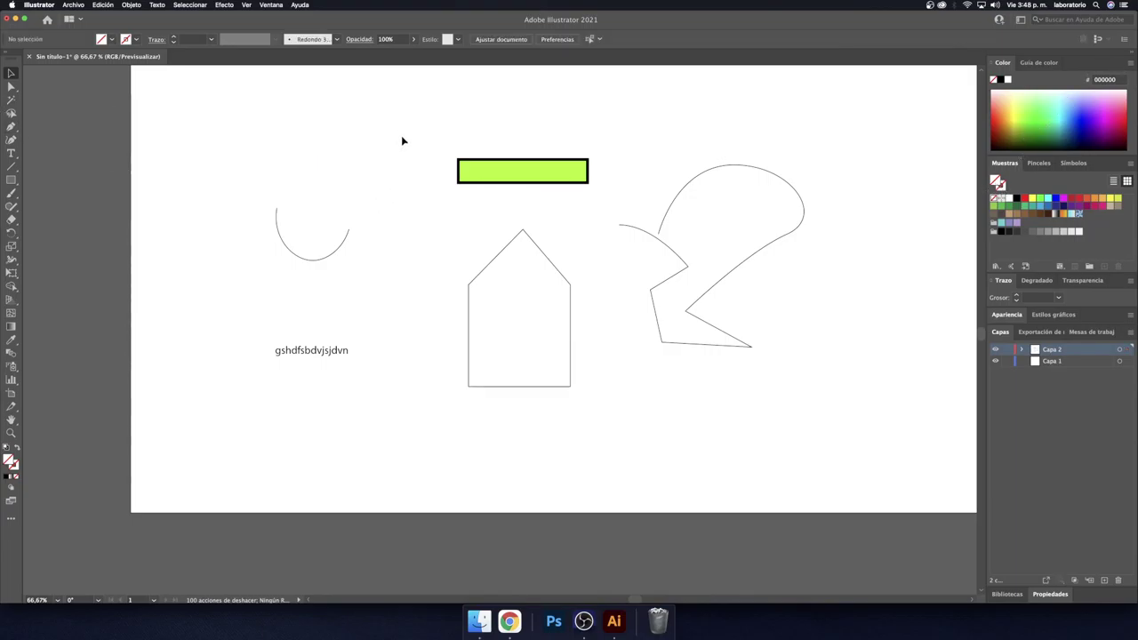
key("ctrl+z")
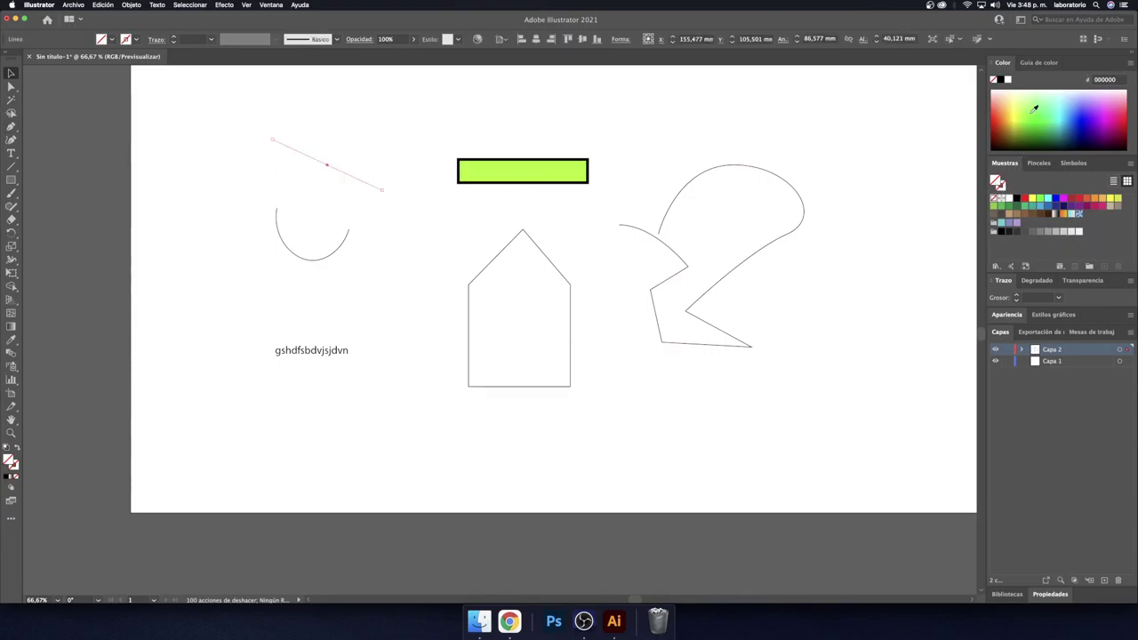
Step: Give the diagonal line a thick deep red stroke
left_click(994, 114)
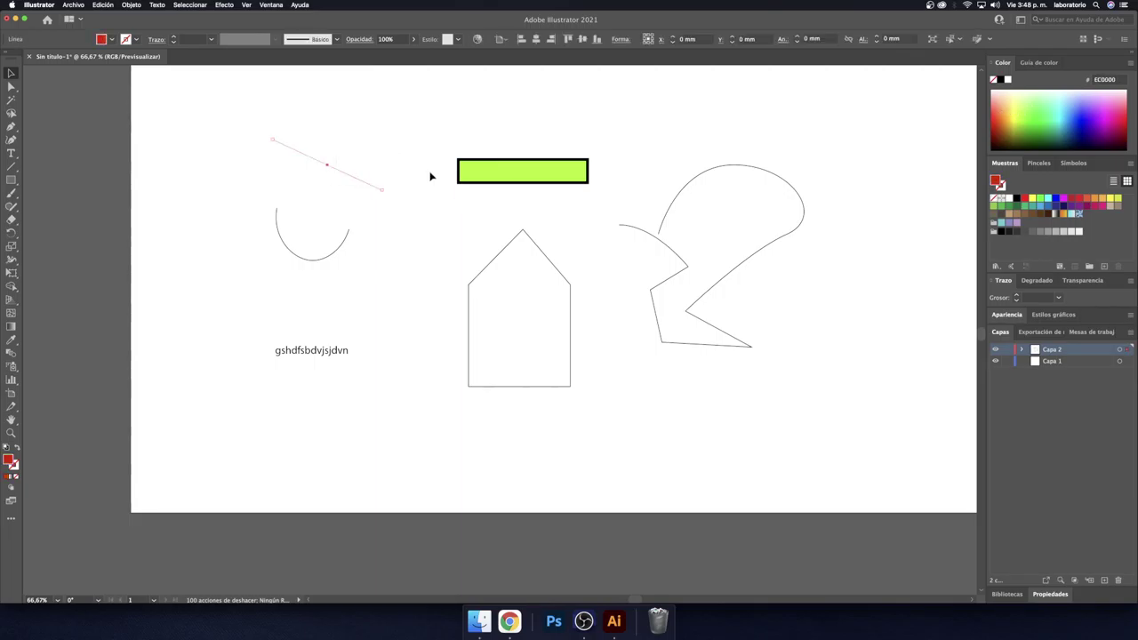
left_click(1018, 298)
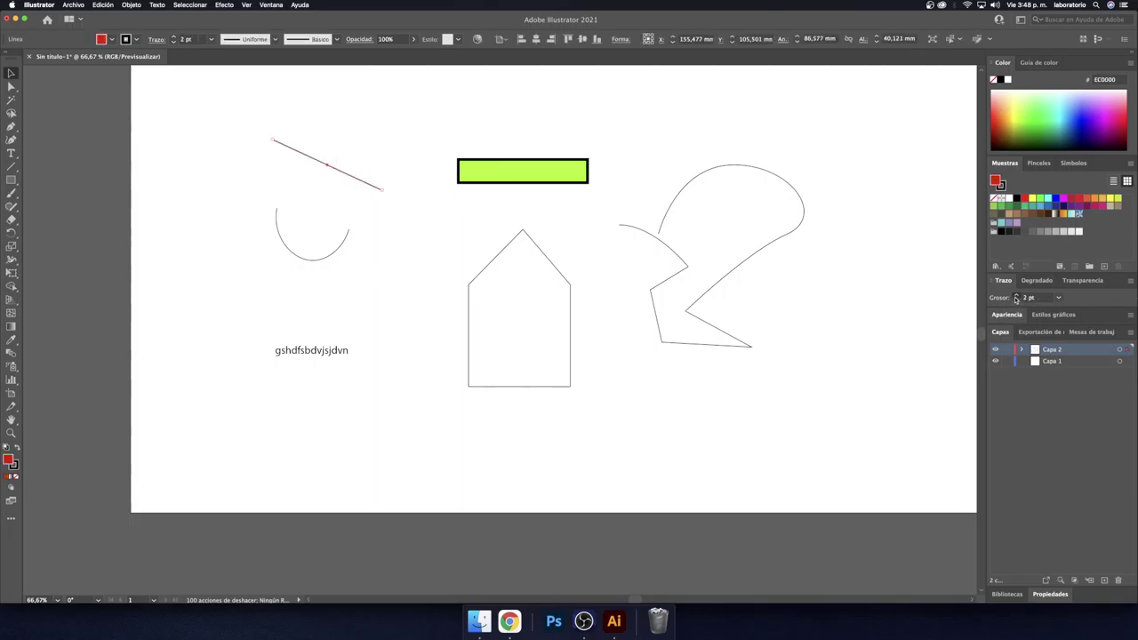
left_click(1018, 299)
left_click(1017, 299)
left_click(469, 329)
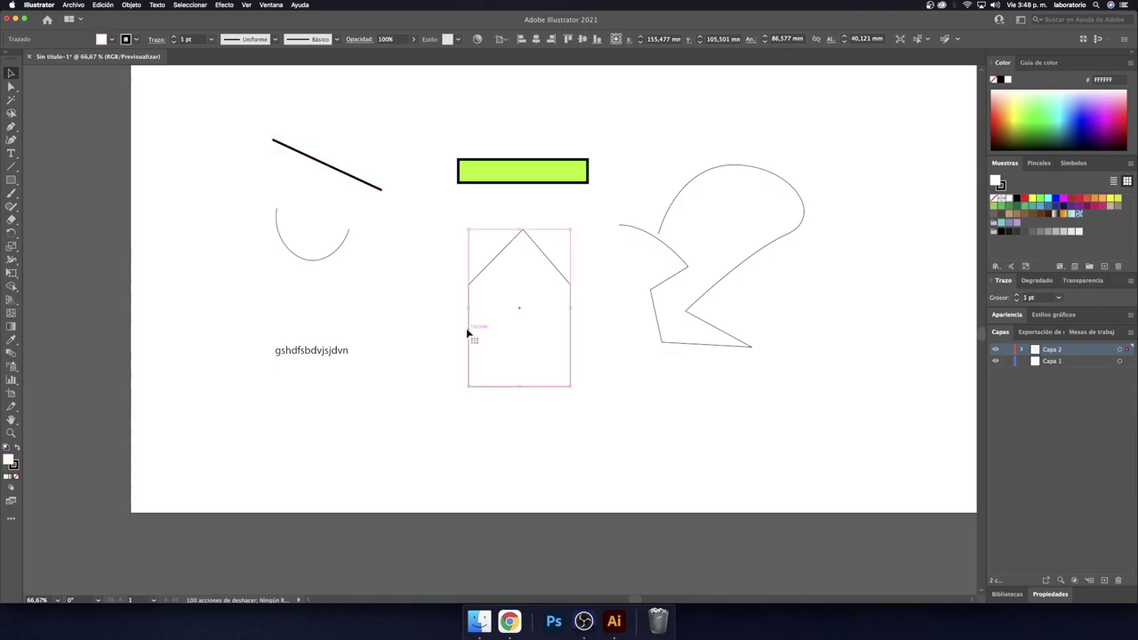
left_click(371, 275)
left_click(372, 183)
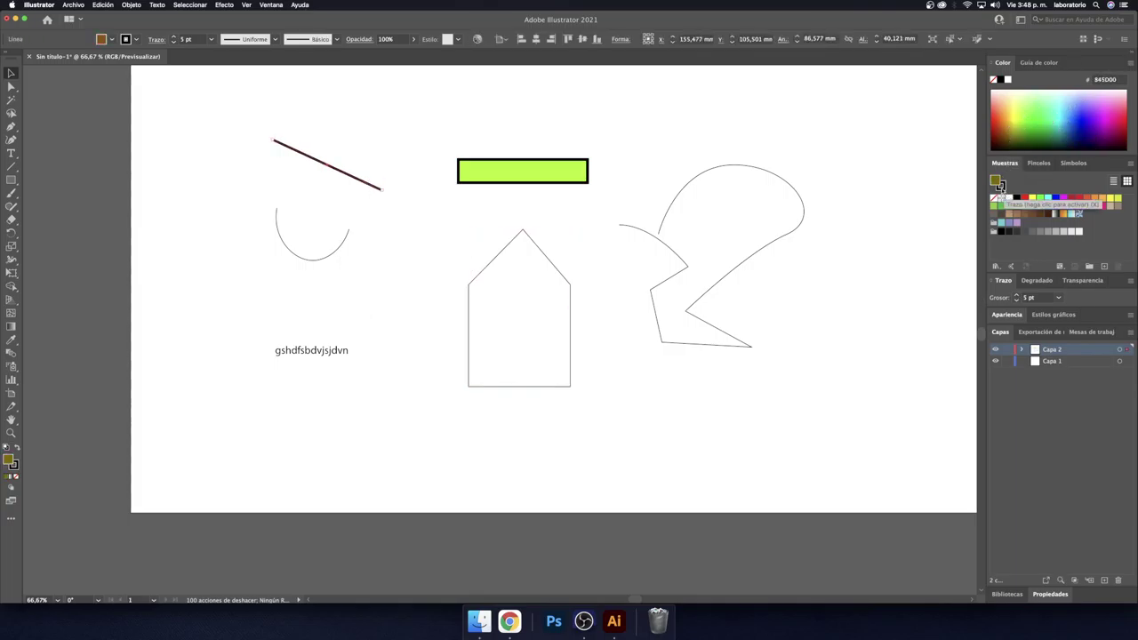
left_click(1002, 109)
left_click_drag(1002, 110, 1002, 120)
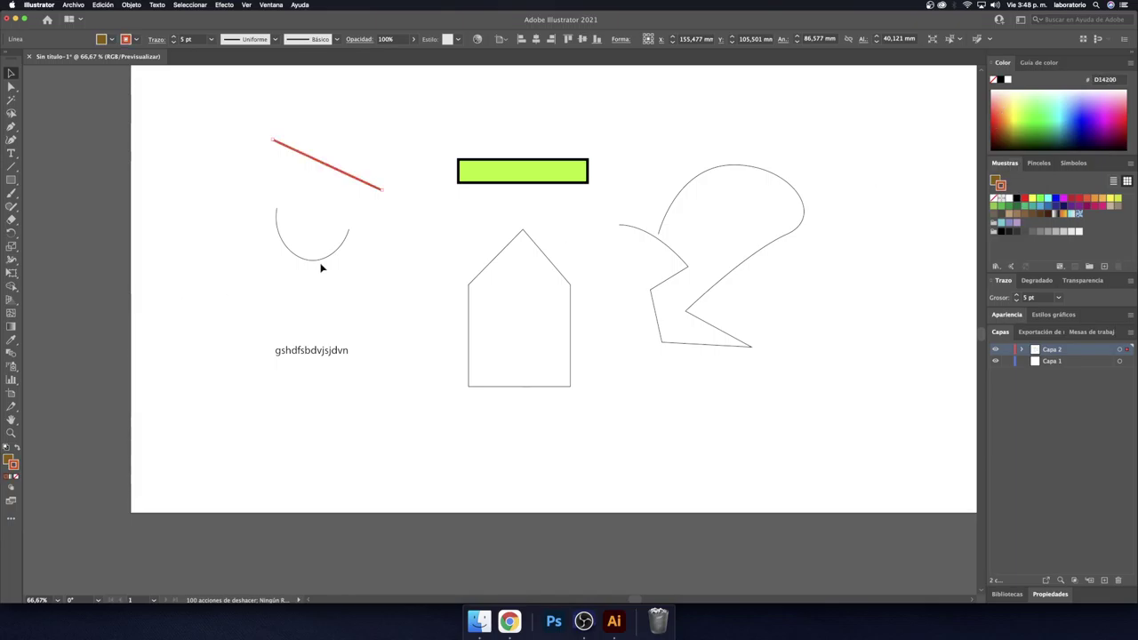
Step: Draw a dark green 7 pt vertical line and a light-green line beside the roof
left_click_drag(400, 258, 407, 356)
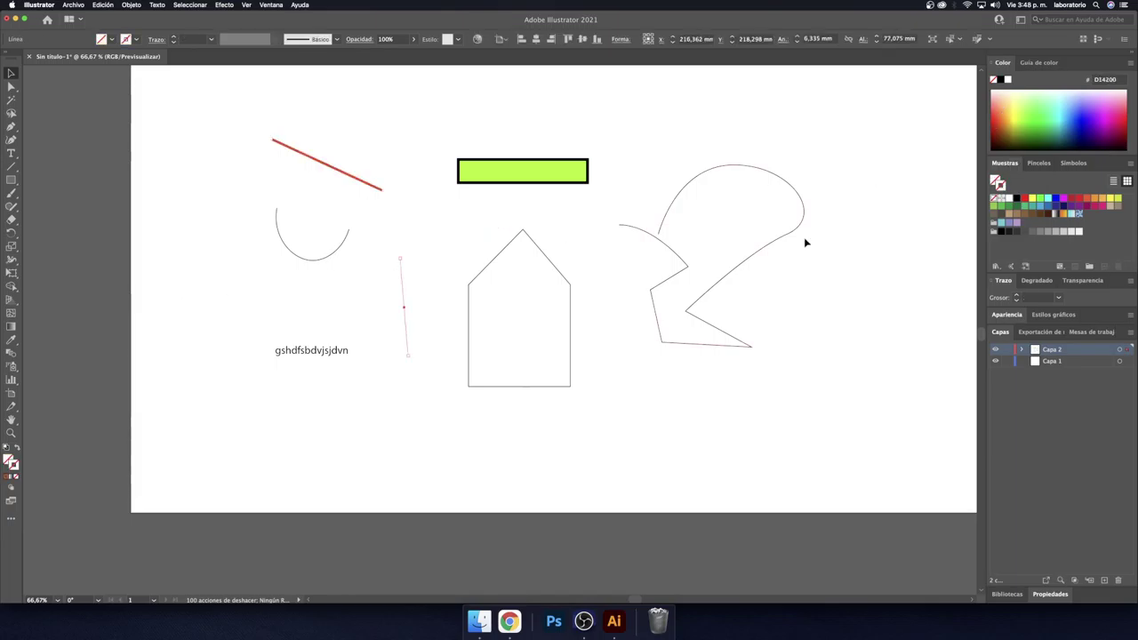
left_click(1016, 295)
left_click(467, 216)
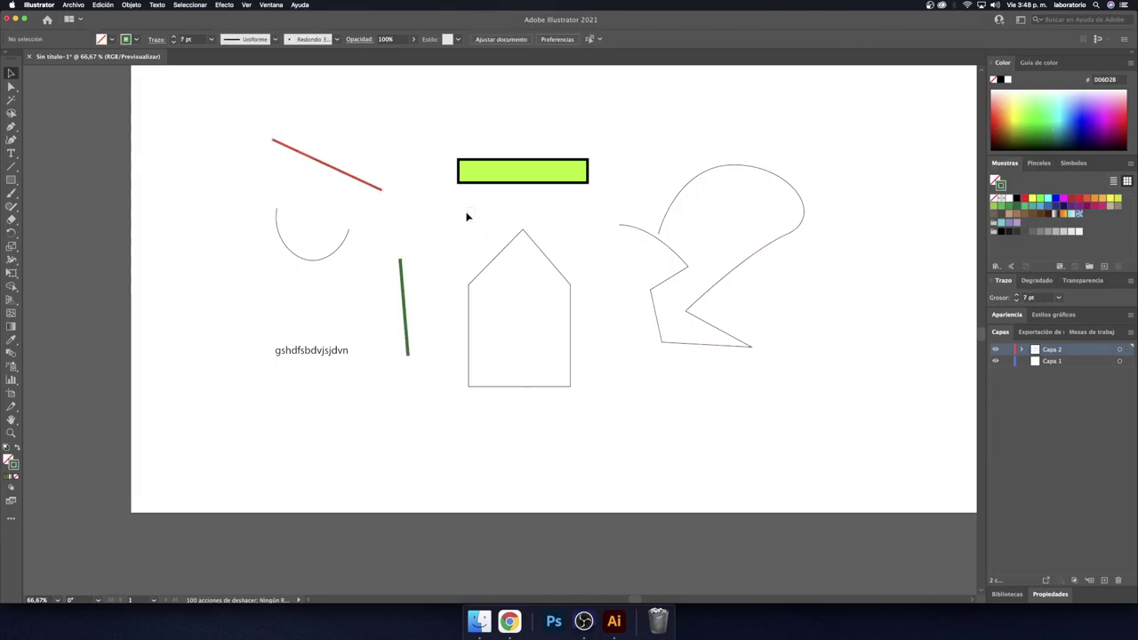
left_click_drag(448, 240, 520, 225)
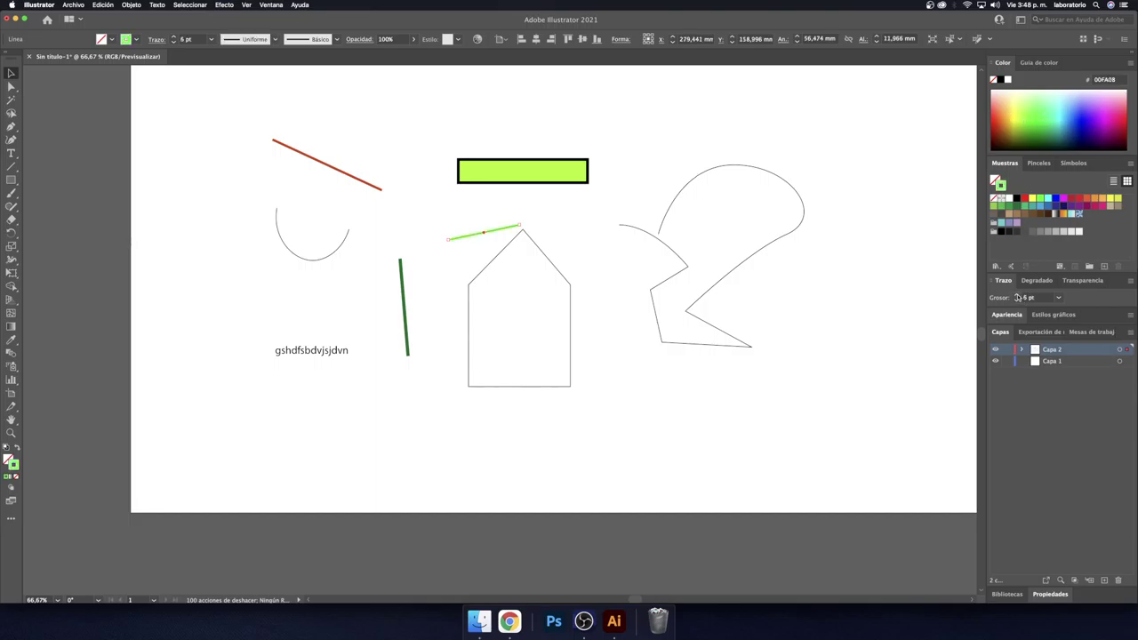
left_click(711, 337)
left_click(204, 257)
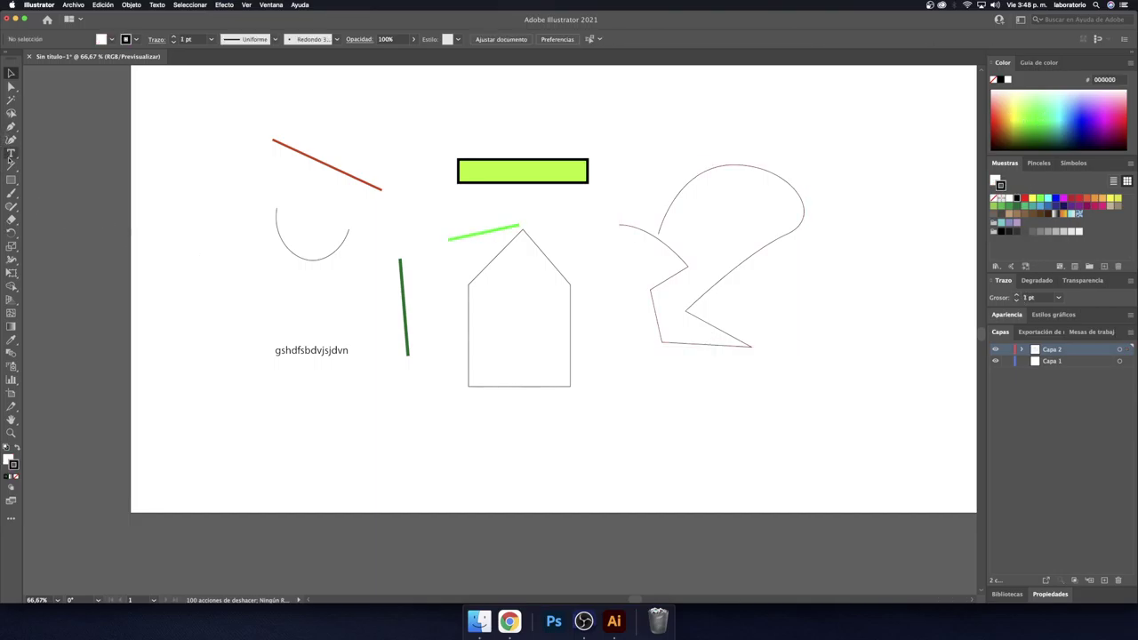
left_click(10, 192)
Step: Paint a long looping black brush stroke ending beneath the green rectangle, then begin a curved Pen path at the bottom
mouse_move(225, 222)
left_mouse_down()
mouse_move(277, 300)
mouse_move(386, 237)
left_mouse_up()
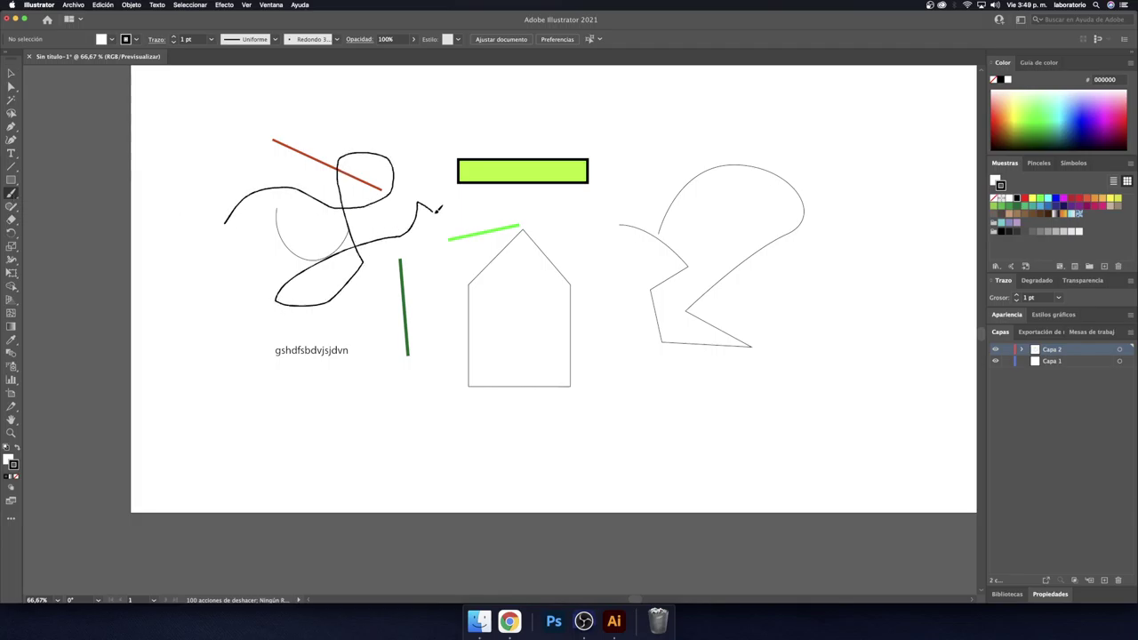
left_click_drag(521, 205, 560, 223)
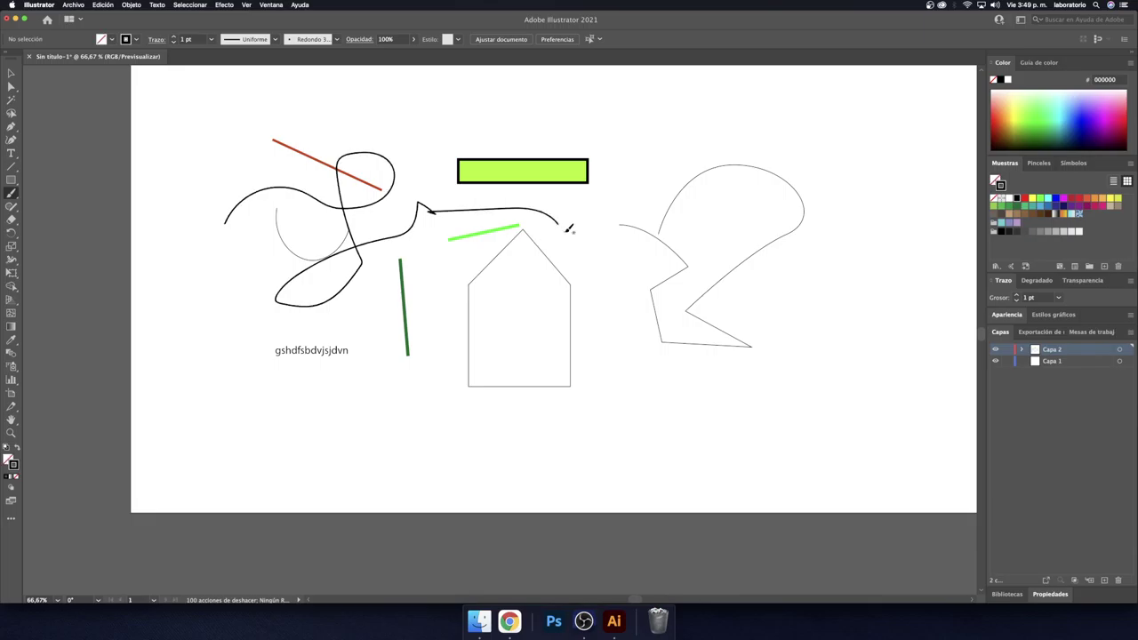
key("v")
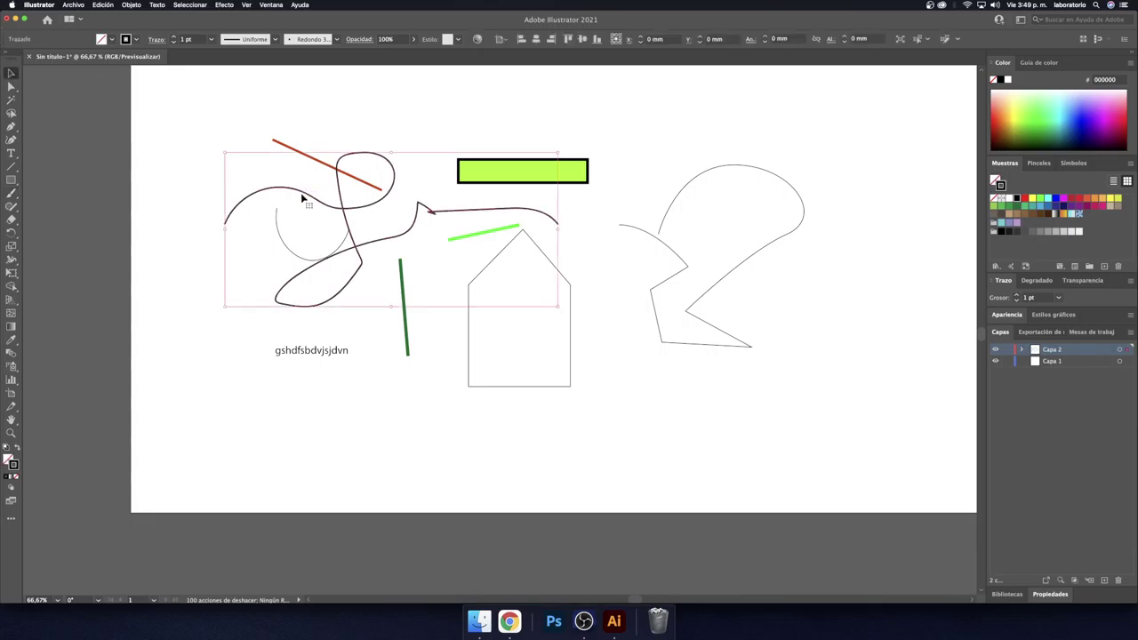
left_click(303, 192)
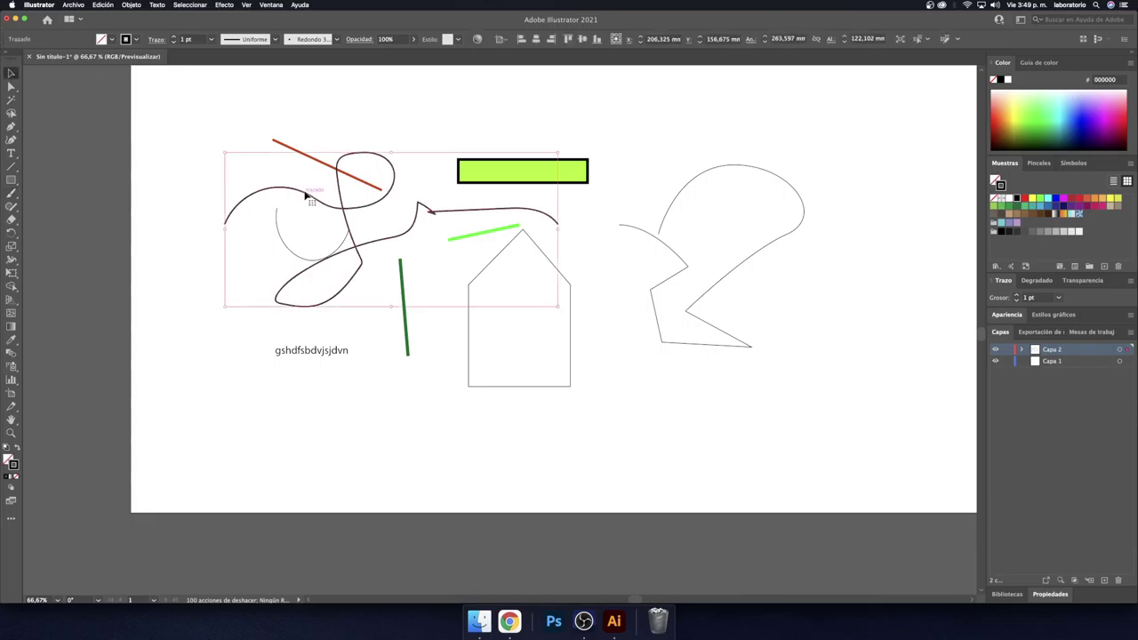
left_click(65, 194)
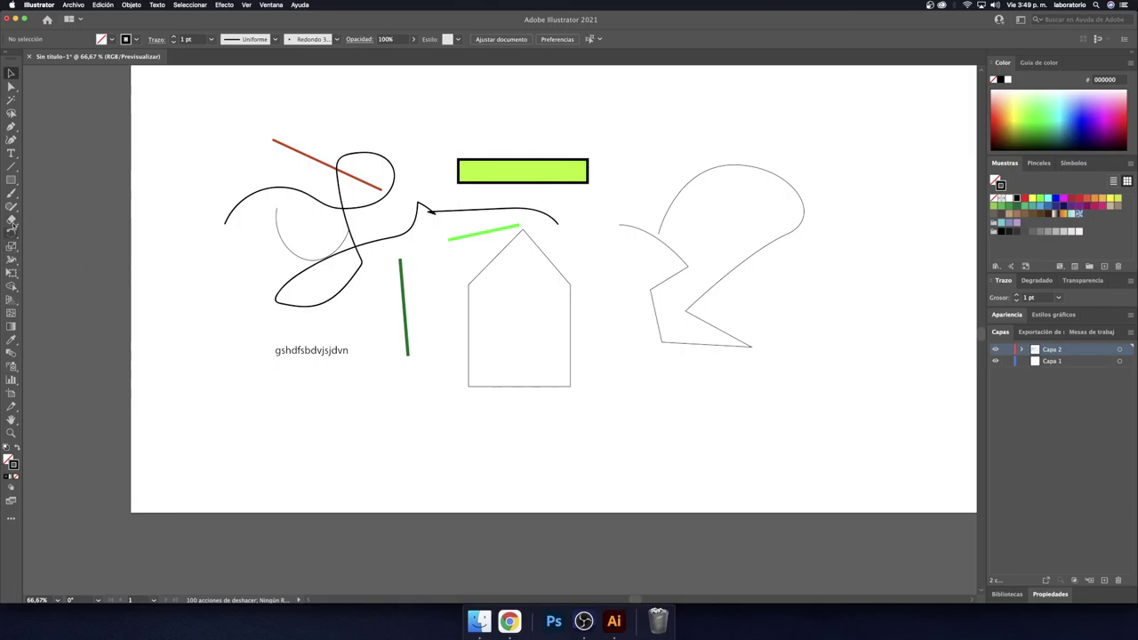
left_click(12, 129)
left_click_drag(427, 438, 401, 411)
Step: Widen the bottom curved path and the house's right edges into leaf shapes
left_click_drag(714, 460, 129, 219)
left_click(12, 258)
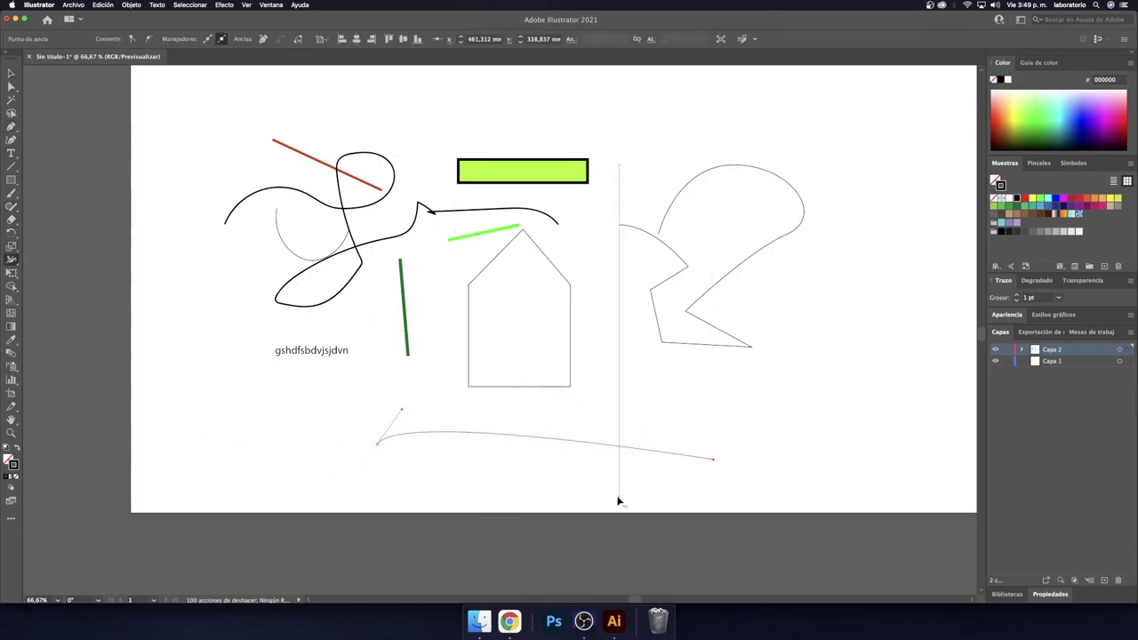
left_click_drag(580, 447, 579, 465)
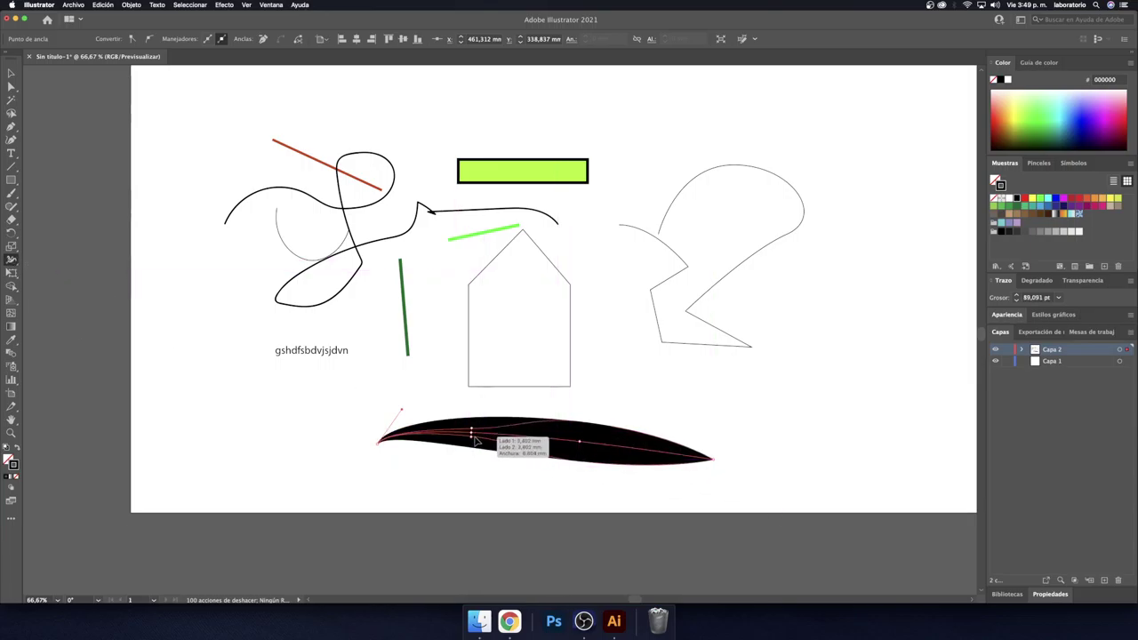
left_click_drag(473, 442, 473, 436)
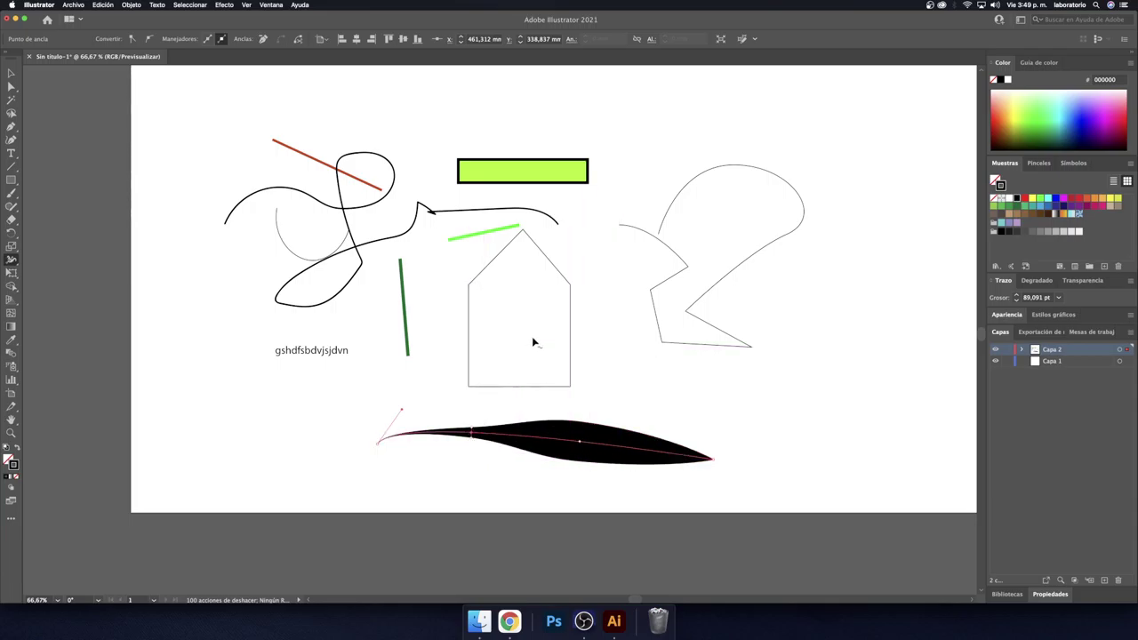
left_click_drag(572, 335, 579, 335)
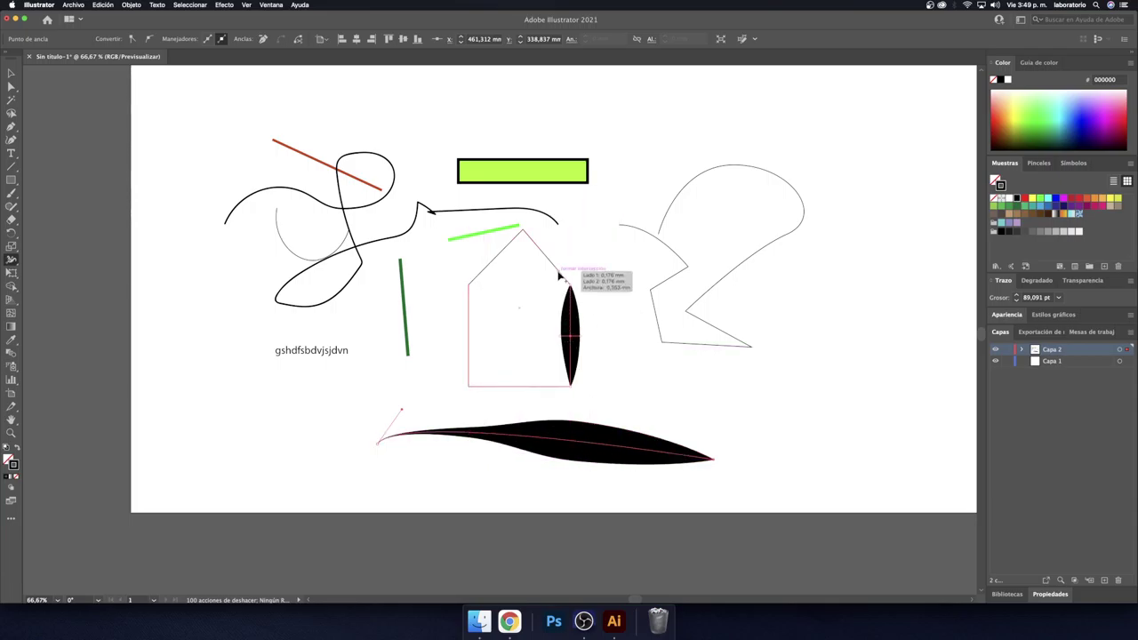
left_click_drag(558, 273, 564, 285)
key("v")
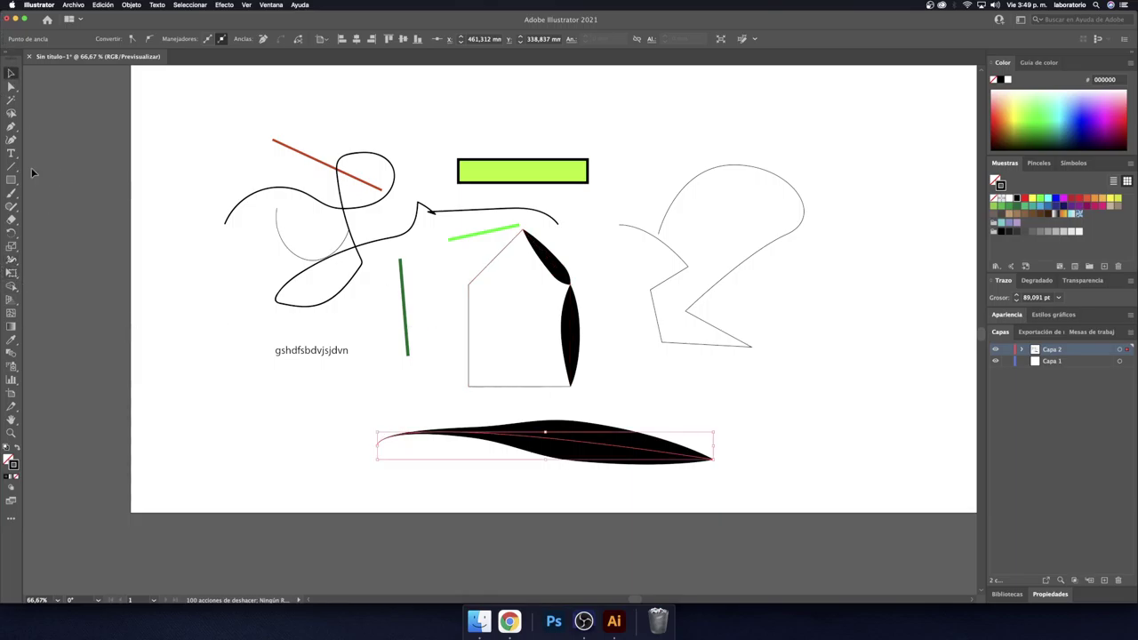
Step: Copy the green rectangle's lime fill onto the bottom leaf with the Eyedropper
left_click(10, 339)
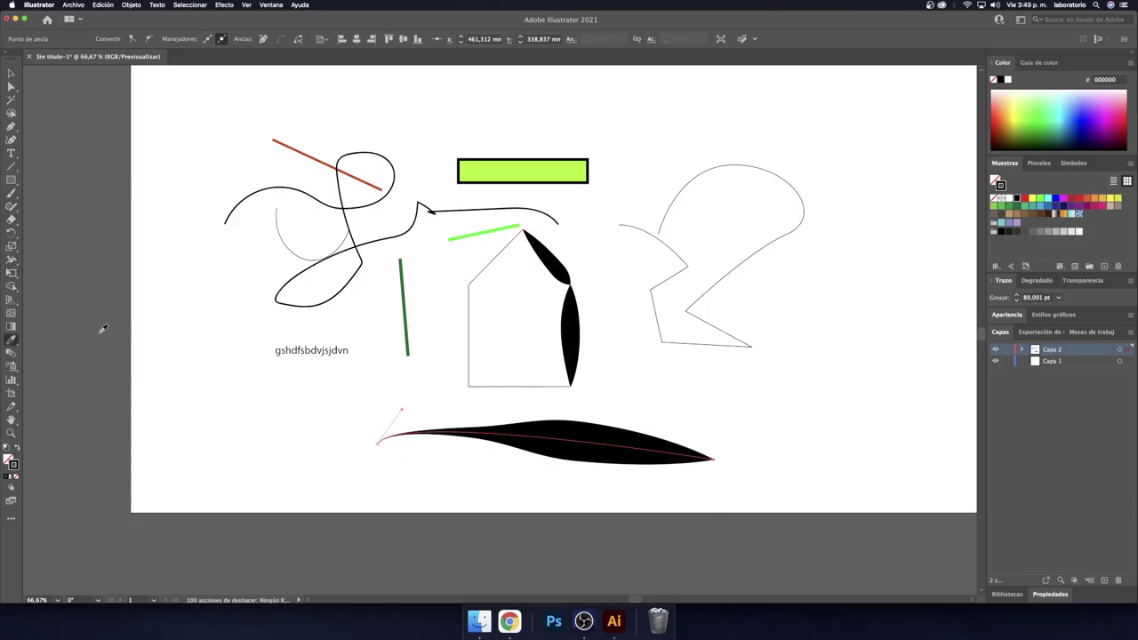
left_click(565, 170)
left_click(505, 229)
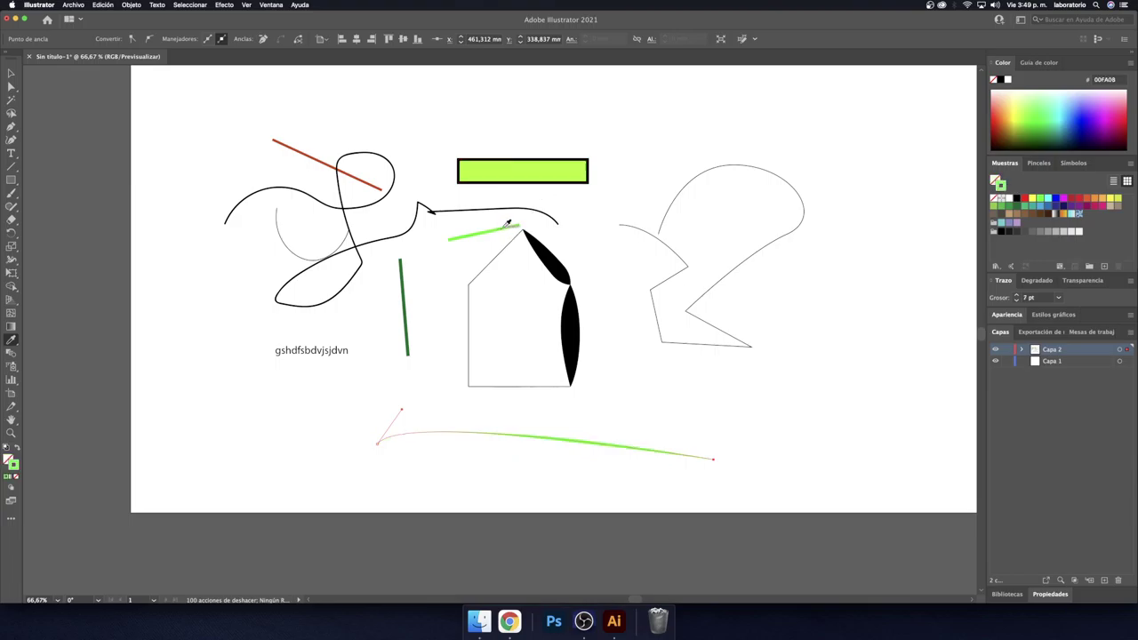
left_click(551, 171)
left_click(555, 265)
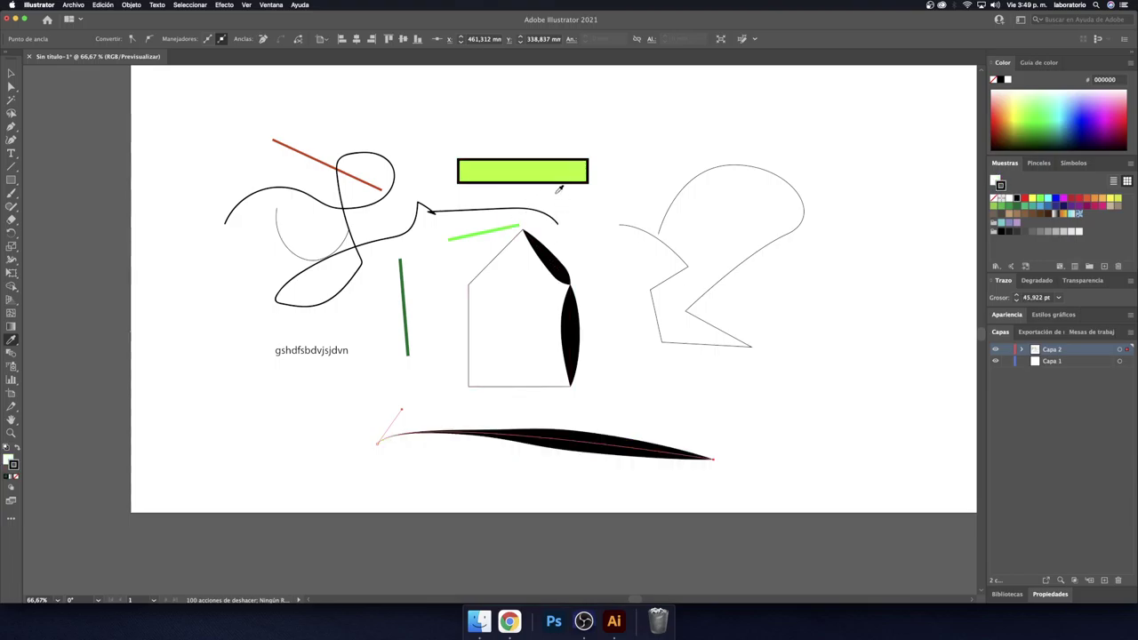
left_click(547, 168)
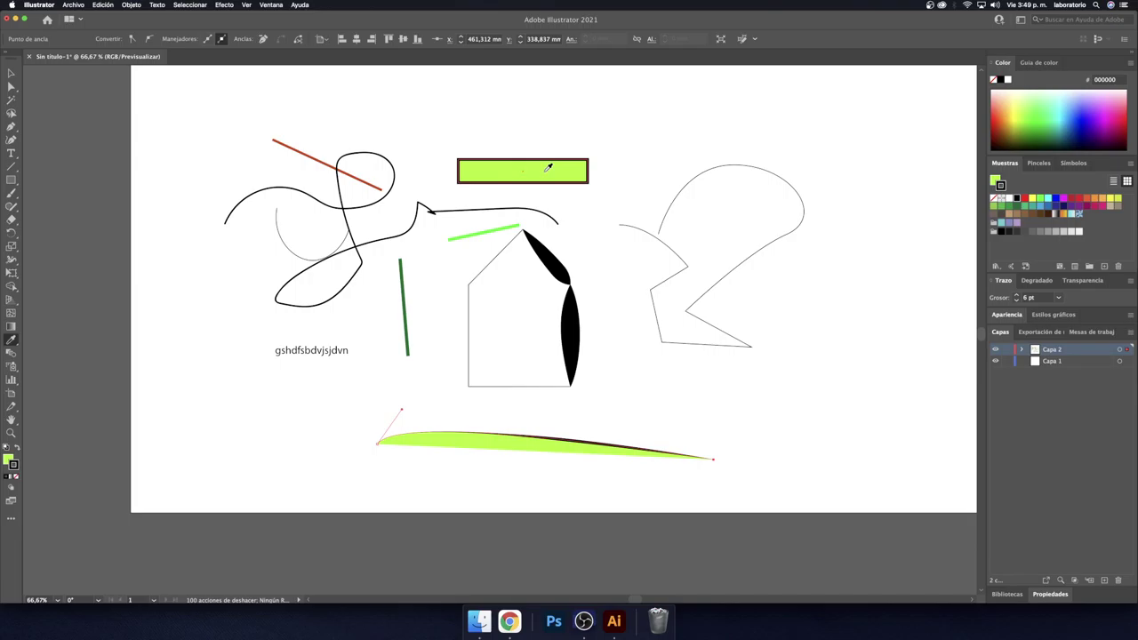
left_click(12, 393)
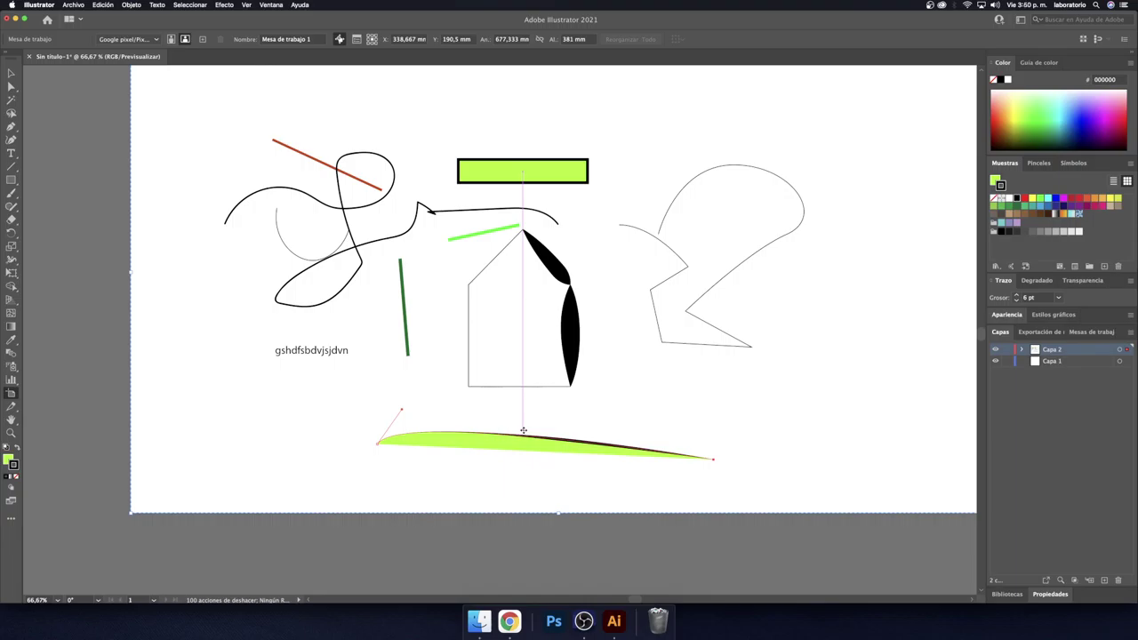
scroll(556, 427, "down", 3)
scroll(556, 426, "up", 2)
scroll(556, 427, "down", 1)
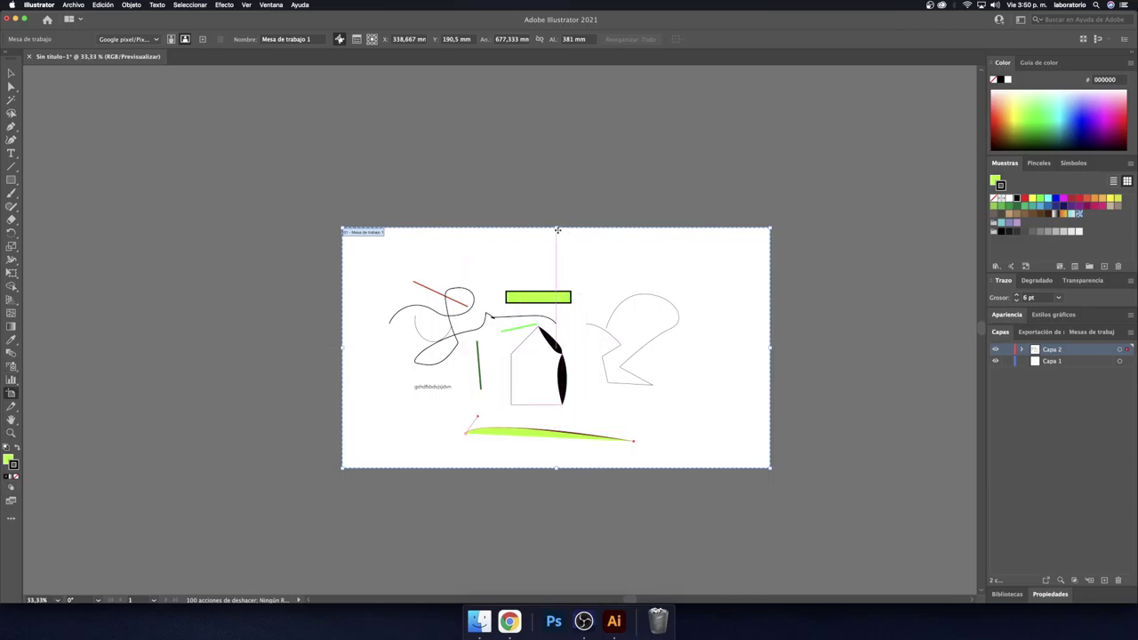
left_click_drag(556, 229, 565, 122)
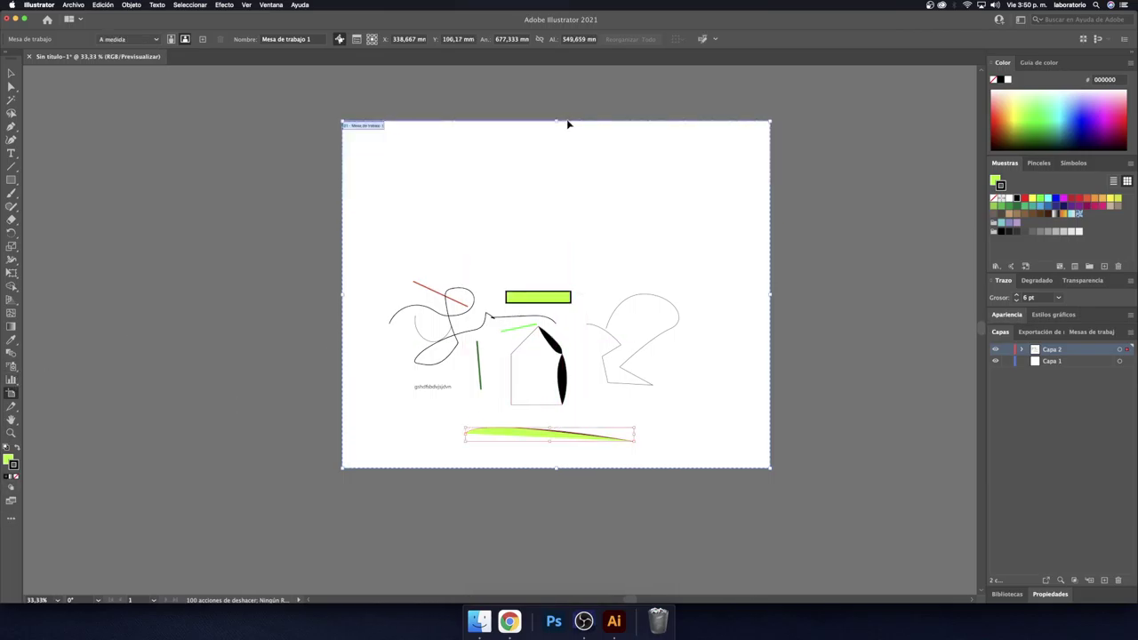
key("super+z")
left_click_drag(770, 348, 818, 345)
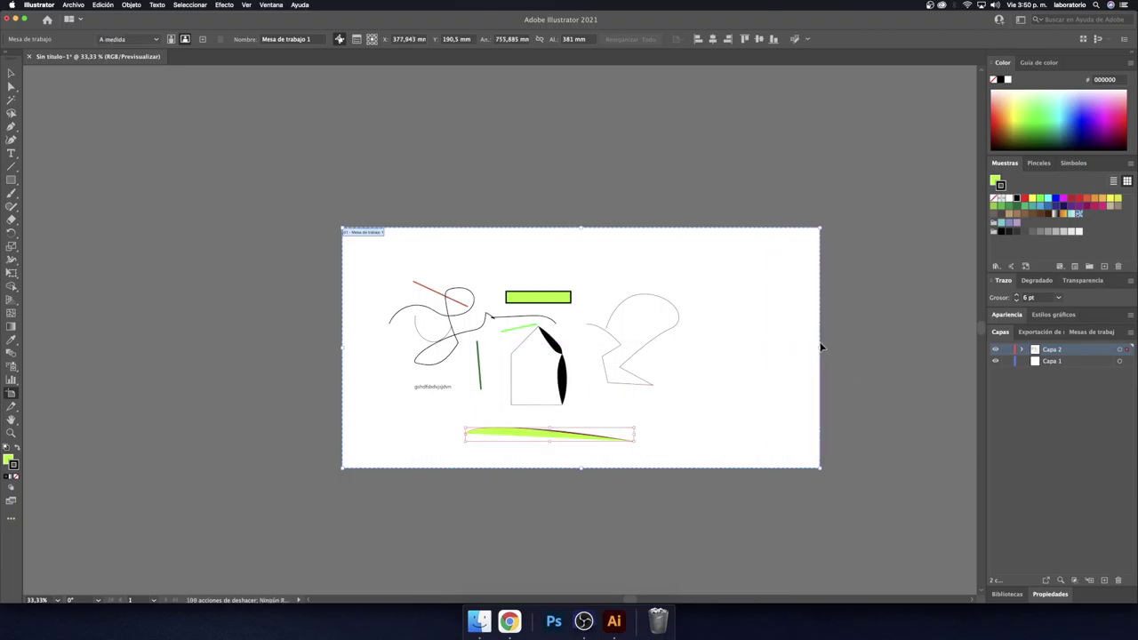
key("super+z")
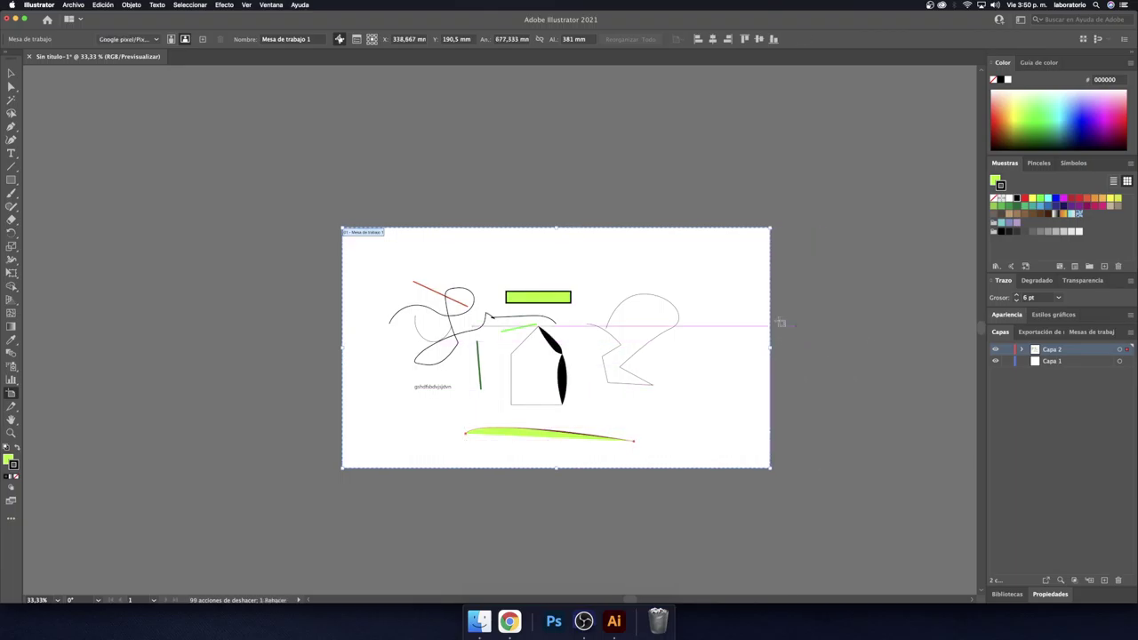
left_click(203, 39)
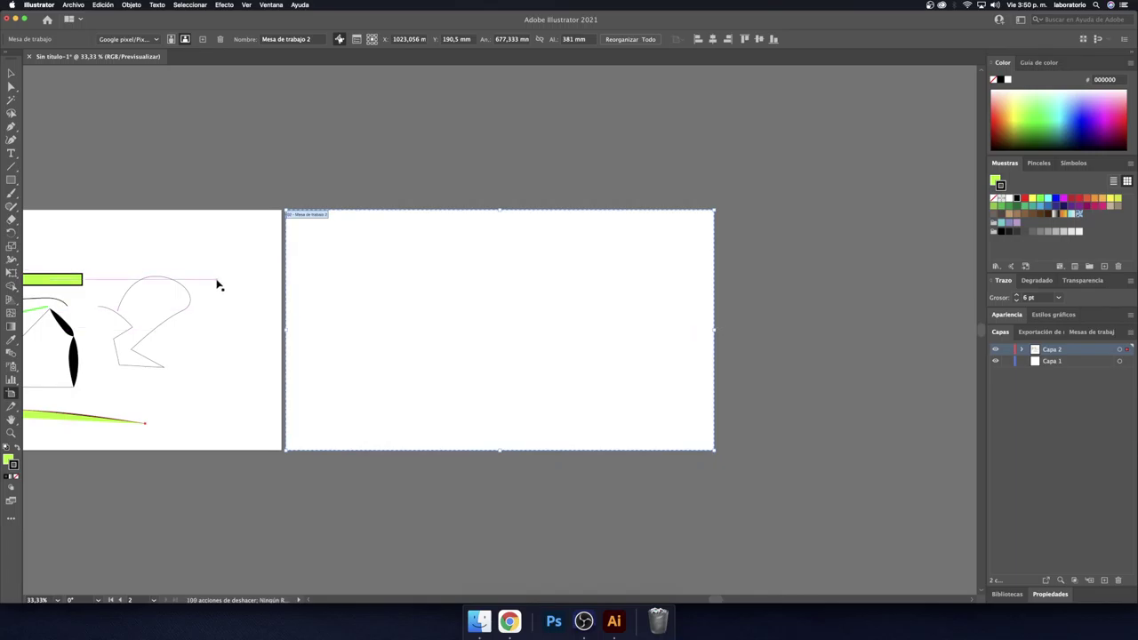
scroll(332, 150, "left", 2)
scroll(489, 222, "left", 5)
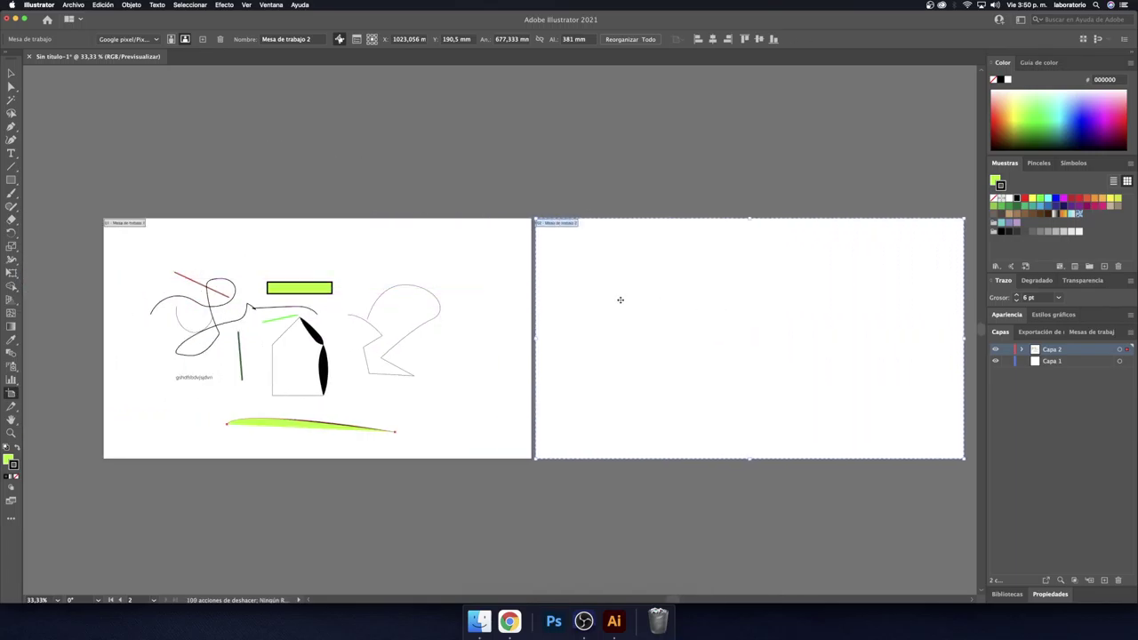
key("super+z")
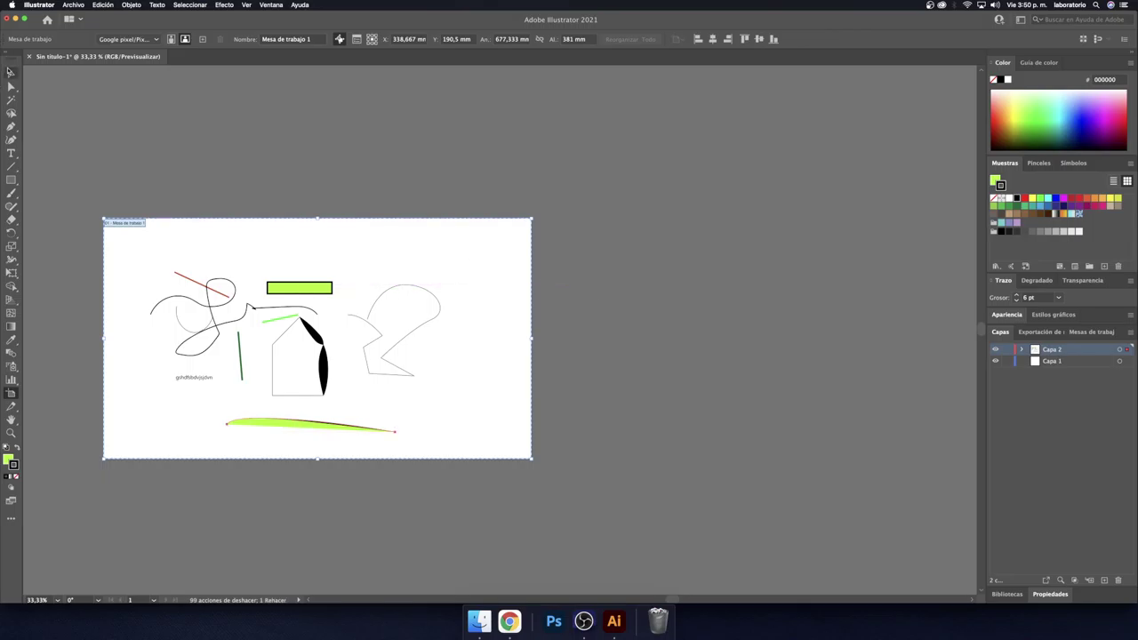
left_click(10, 71)
scroll(289, 155, "left", 5)
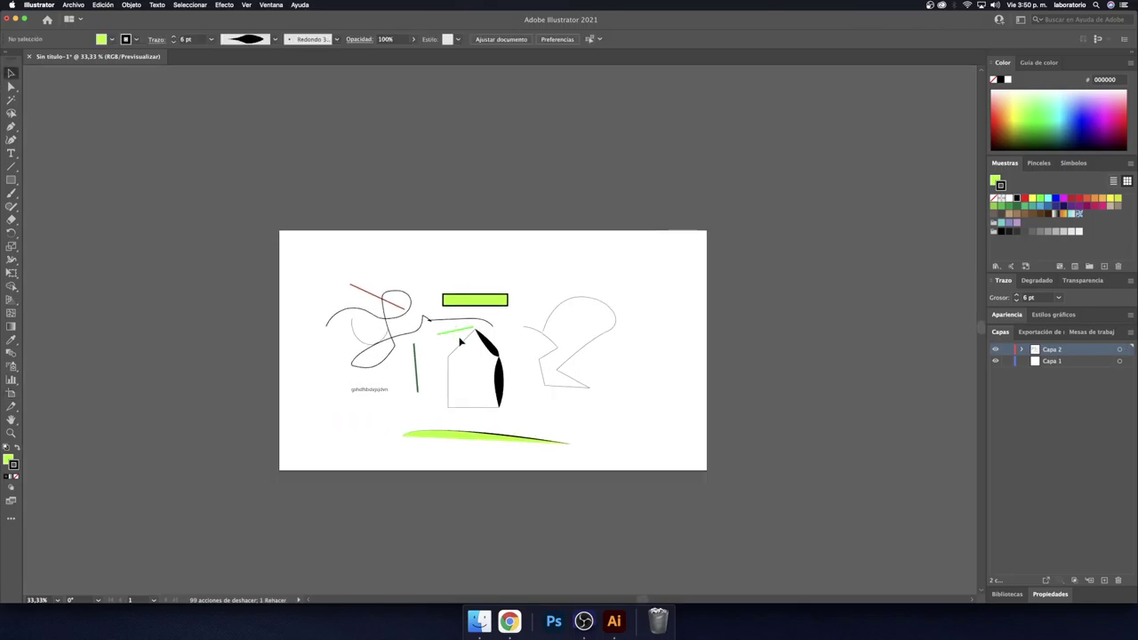
scroll(490, 343, "up", 2)
scroll(490, 343, "up", 2)
scroll(490, 343, "up", 2)
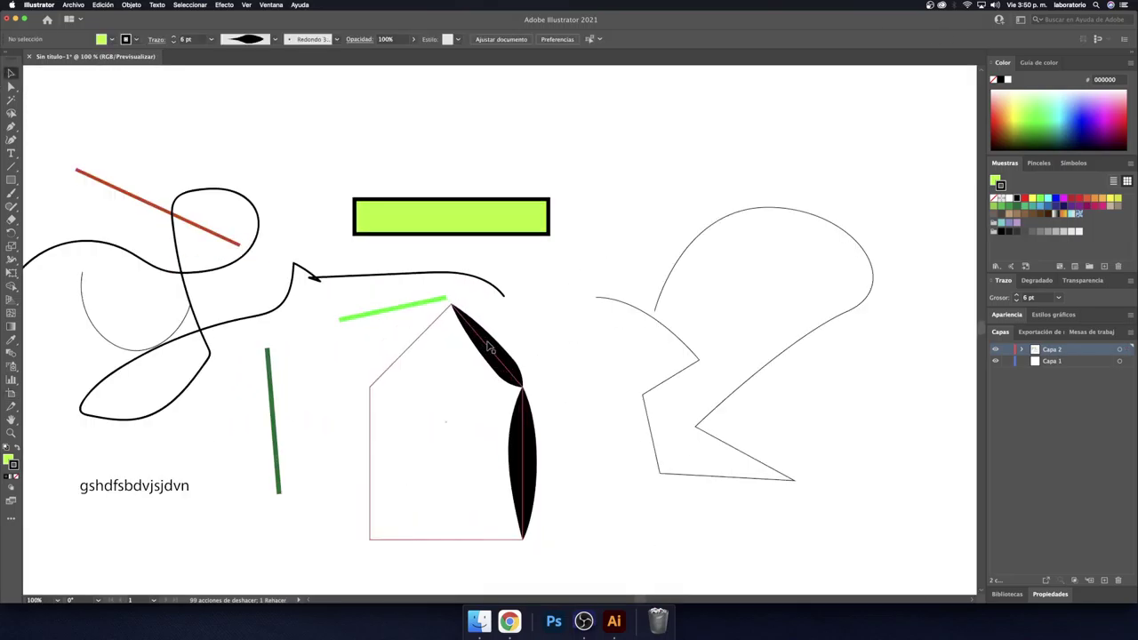
left_click(521, 384)
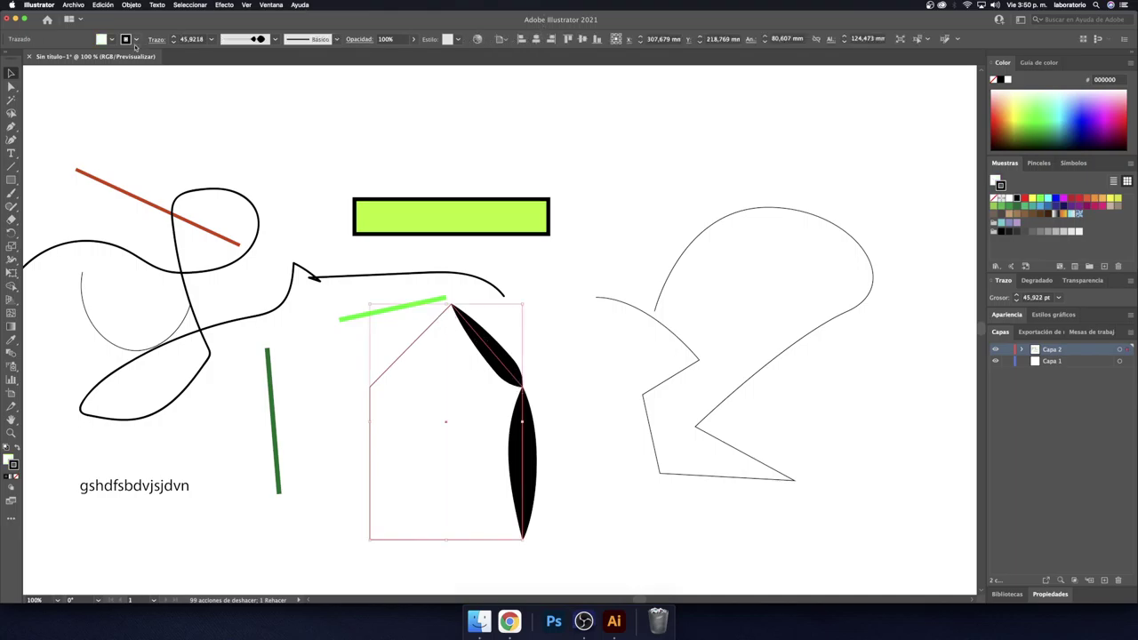
left_click(112, 40)
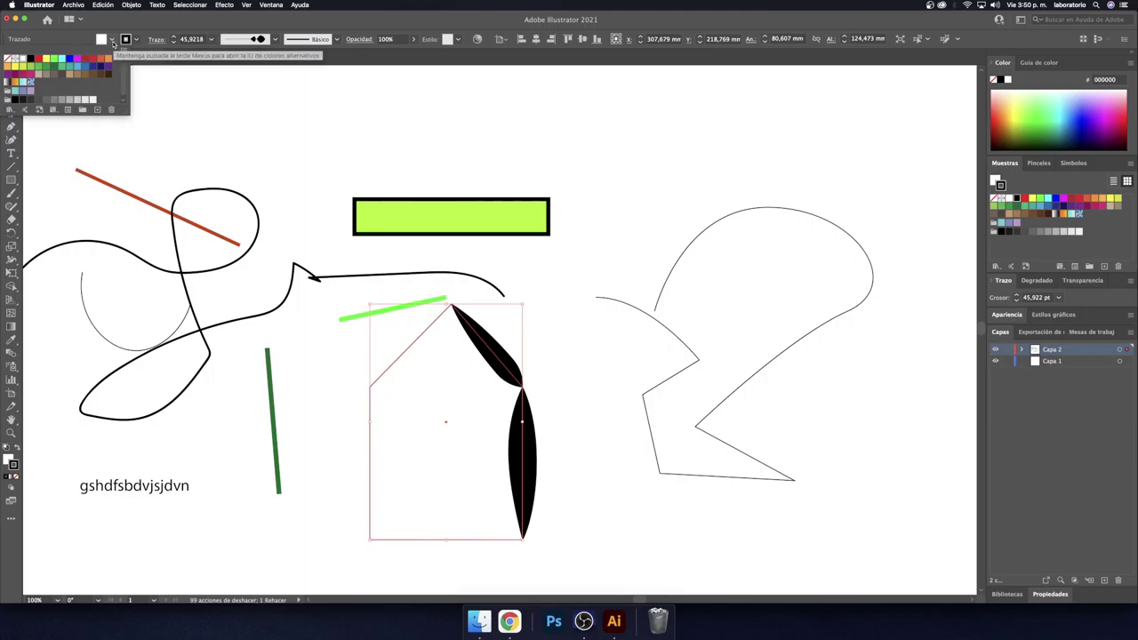
left_click(212, 60)
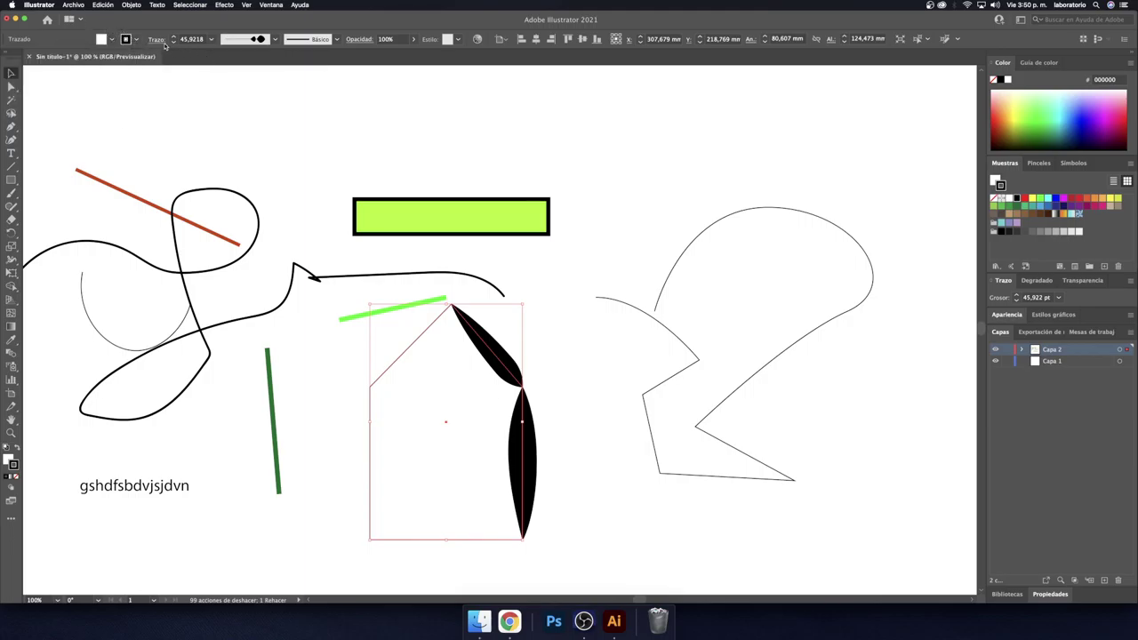
left_click(274, 39)
left_click(337, 39)
scroll(284, 100, "down", 2)
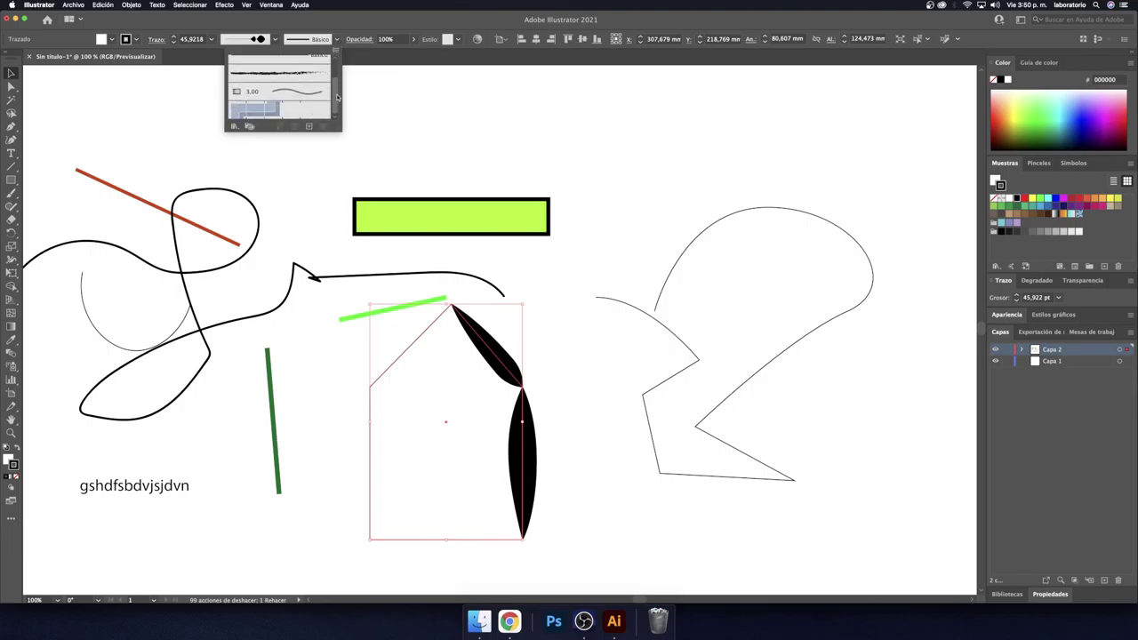
scroll(285, 99, "up", 2)
left_click(378, 46)
left_click(455, 39)
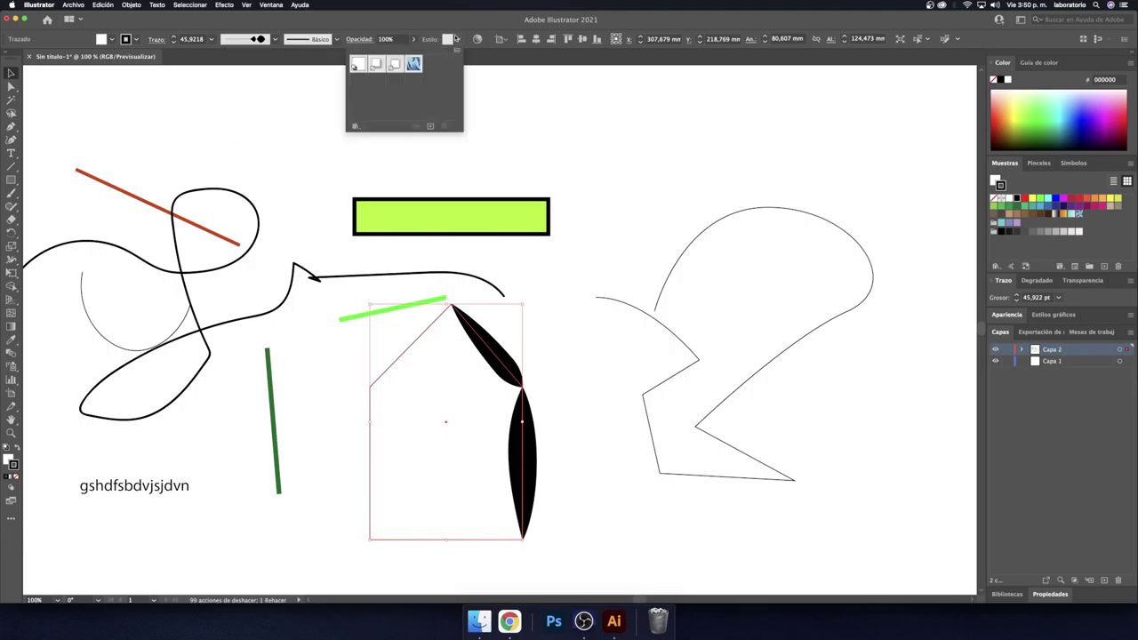
left_click(413, 64)
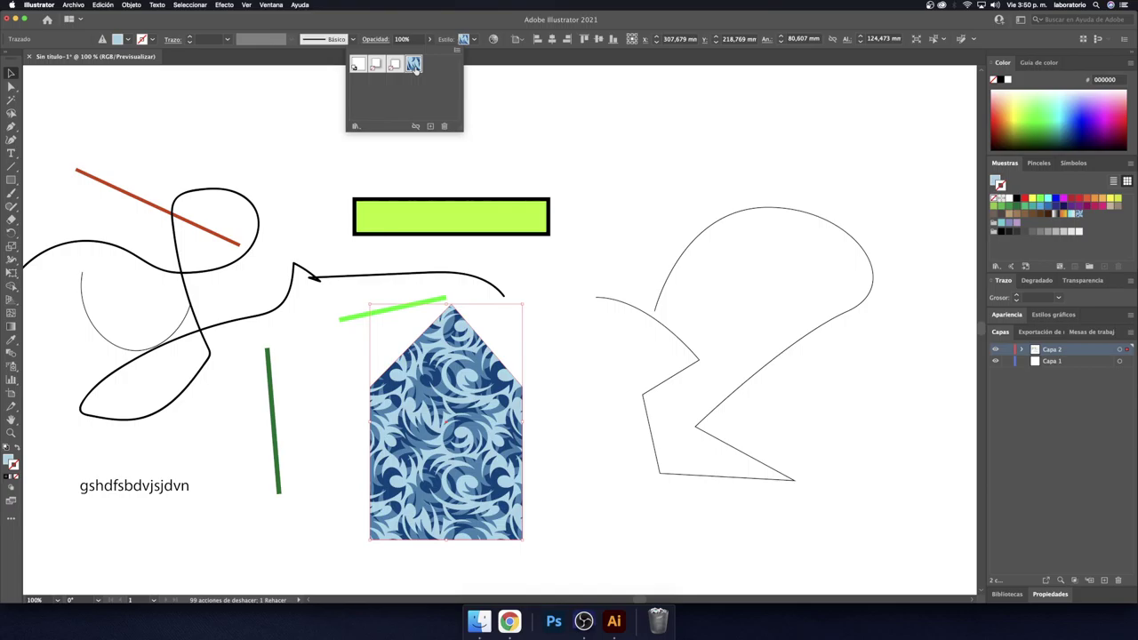
left_click(383, 68)
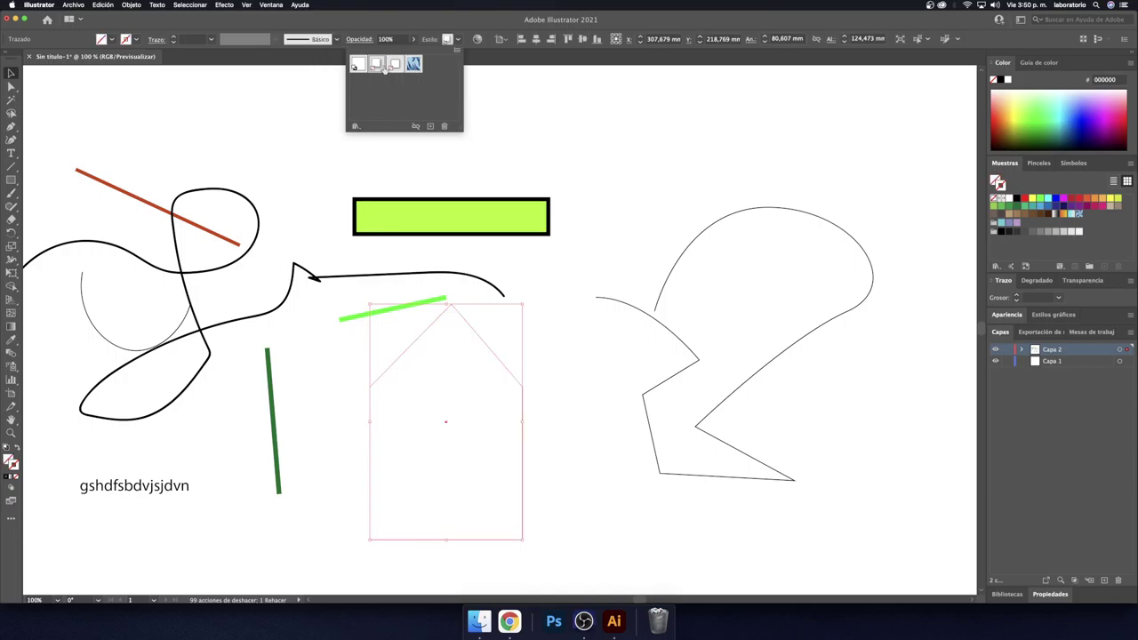
left_click(358, 65)
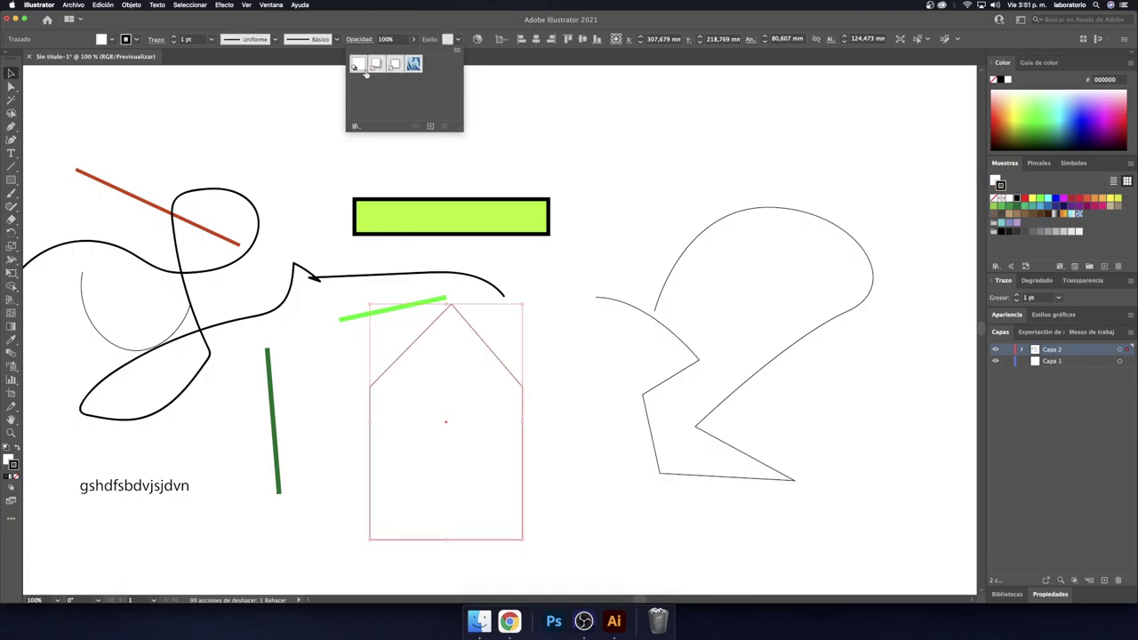
key("ctrl+z")
key("ctrl+z")
key("ctrl+z")
key("ctrl+z")
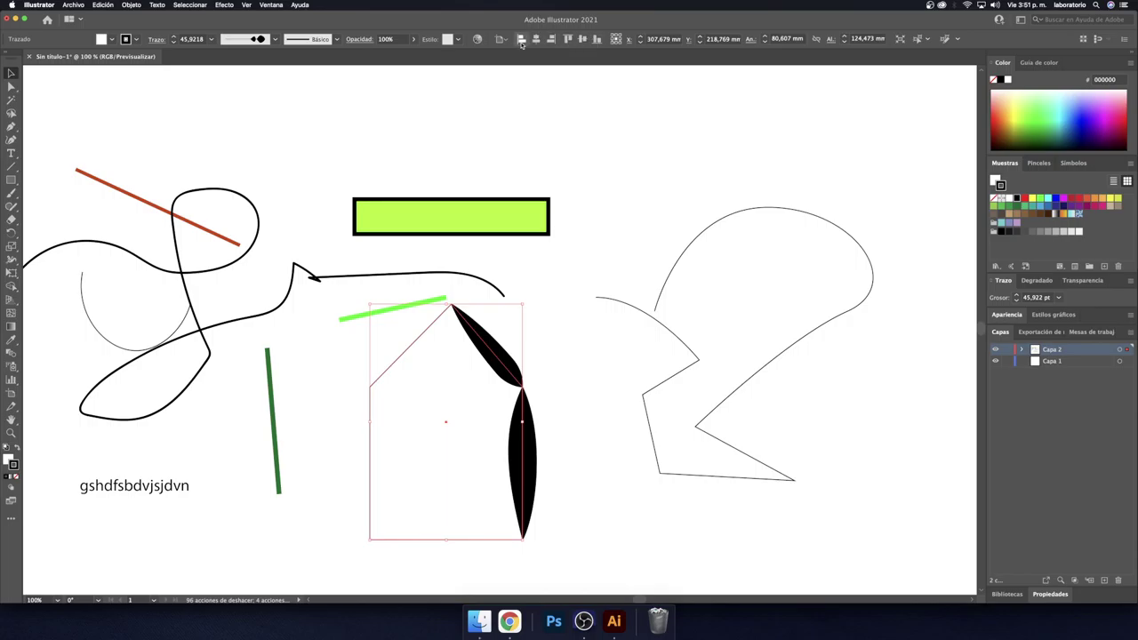
Step: Delete every object, leaving an empty artboard
left_click(51, 183)
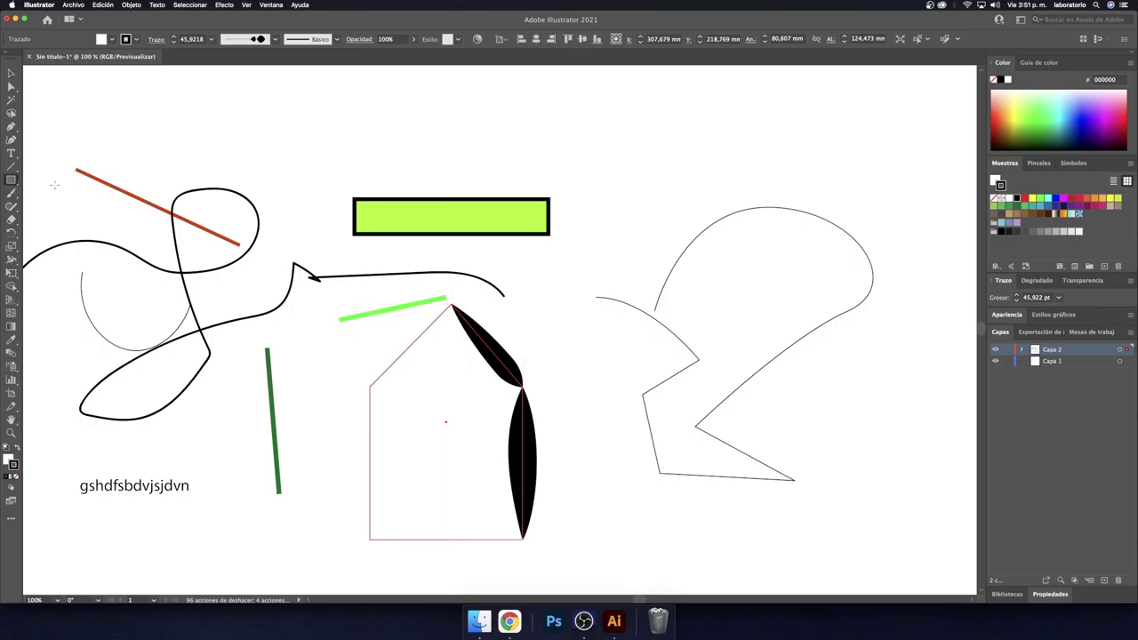
left_click(11, 179)
left_click(74, 206)
key("v")
key("ctrl+a")
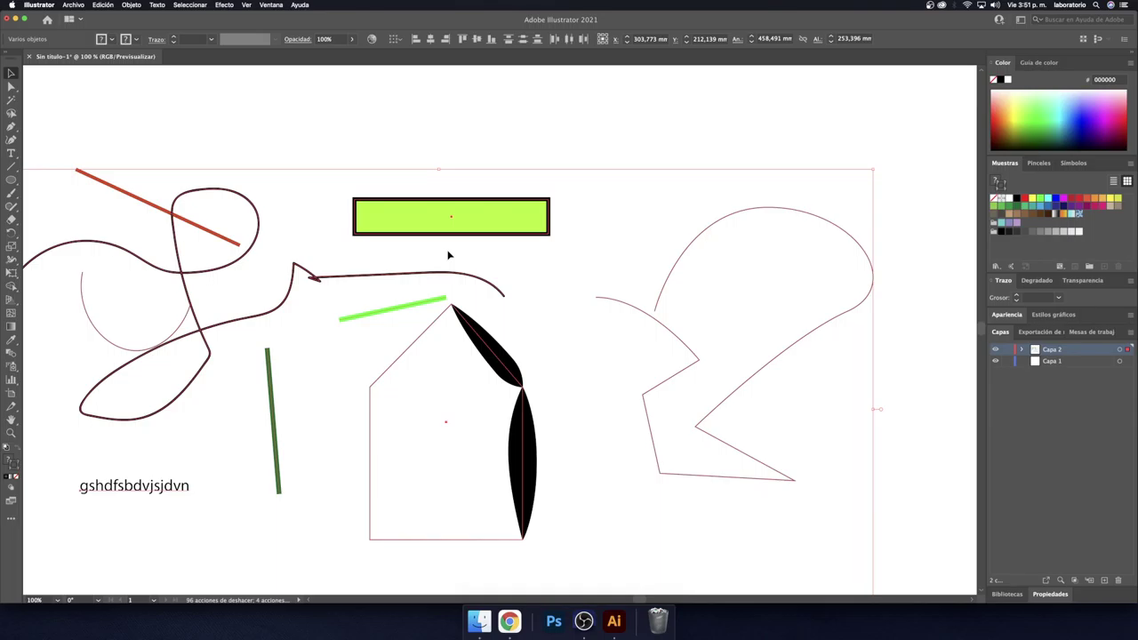
left_click(418, 128)
scroll(480, 380, "down", 2)
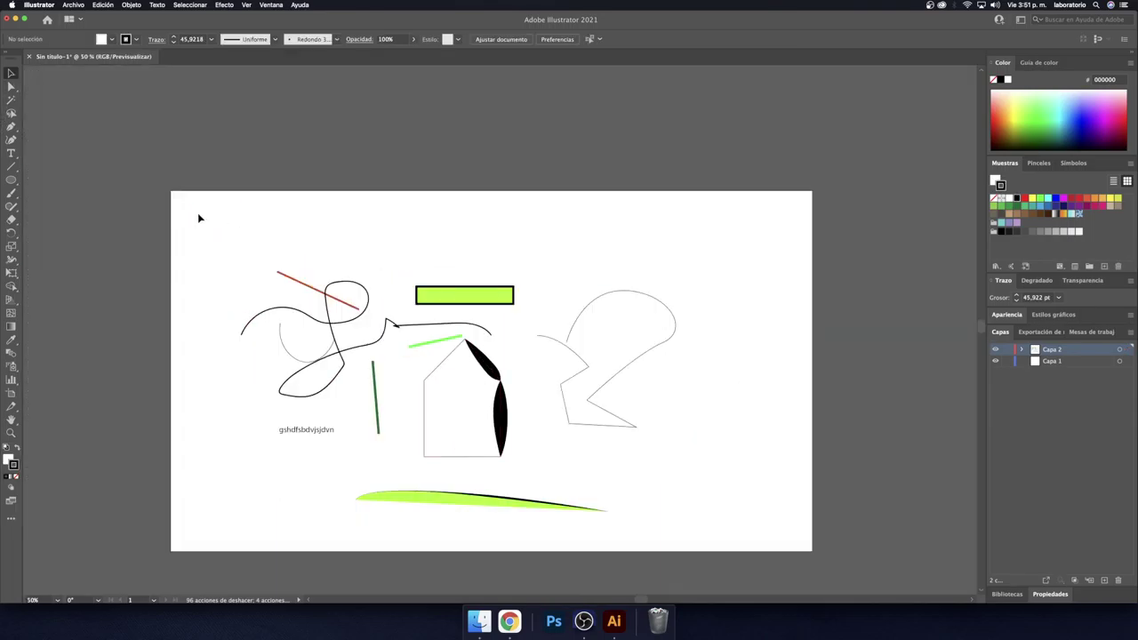
key("ctrl+a")
key("Delete")
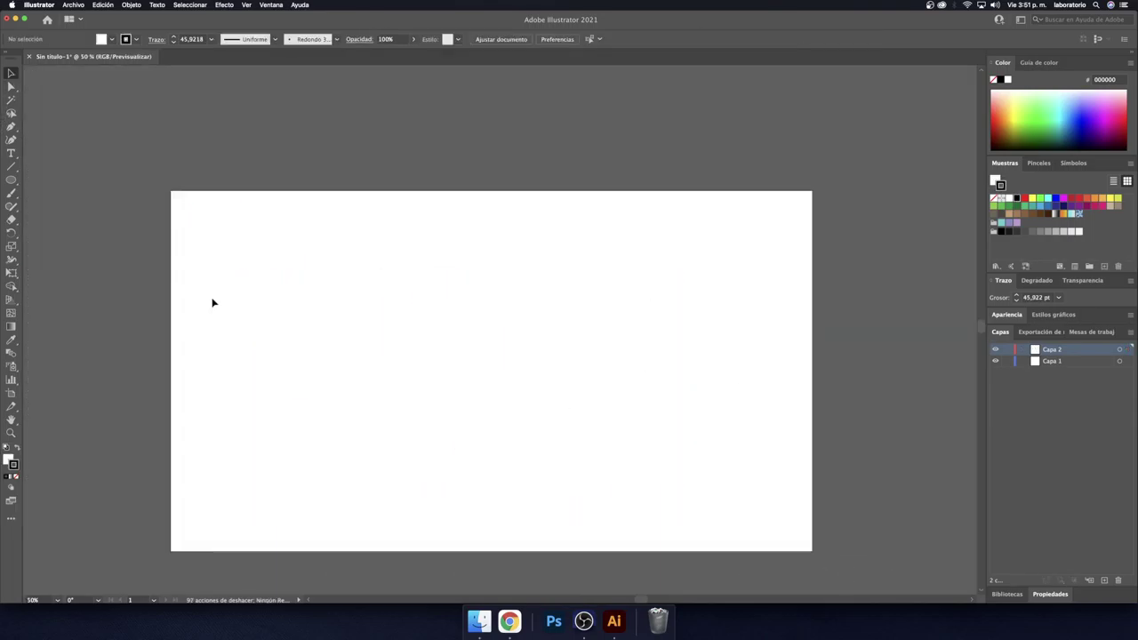
Step: Draw a small circle with no stroke and a red fill, then select it
left_click_drag(11, 179, 80, 208)
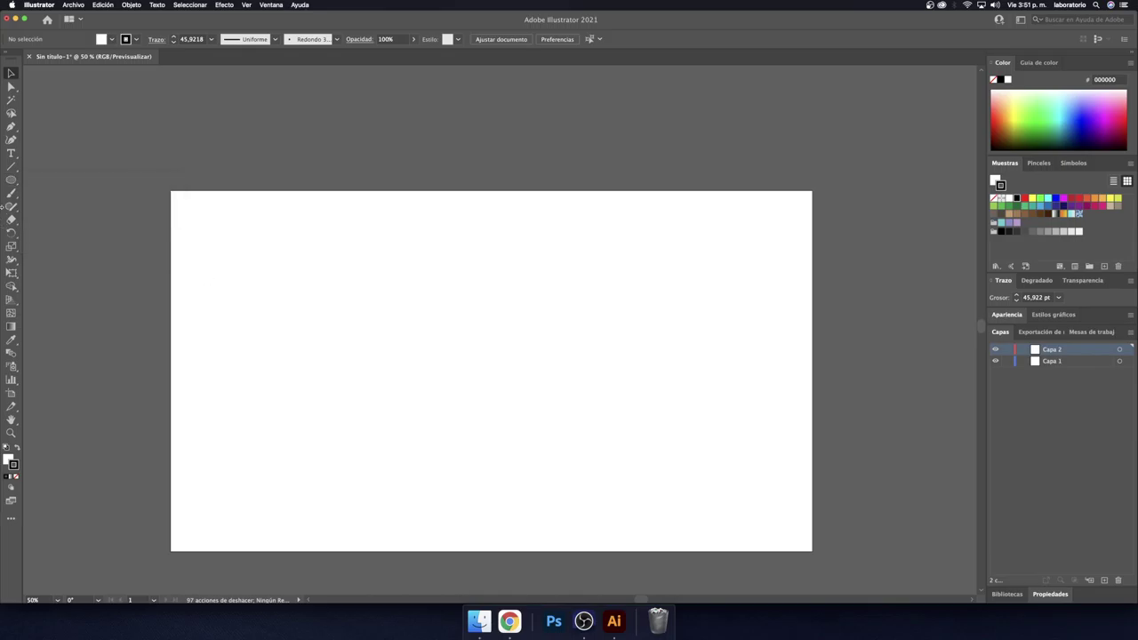
mouse_move(345, 284)
left_mouse_down()
mouse_move(398, 334)
mouse_move(384, 318)
left_mouse_up()
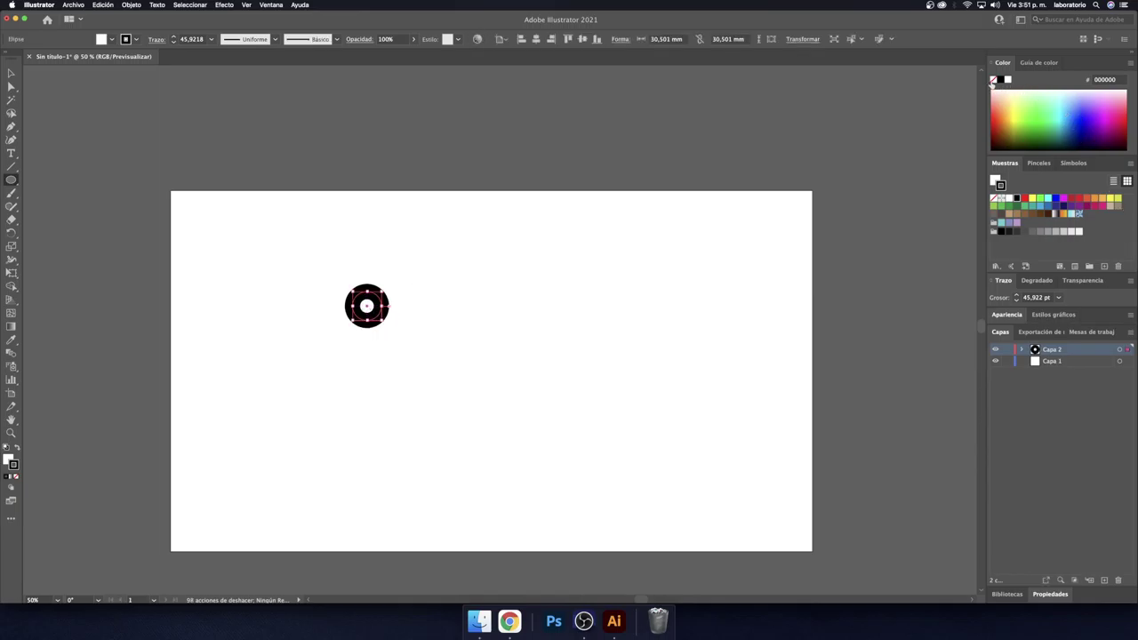
left_click(993, 198)
left_click(1009, 120)
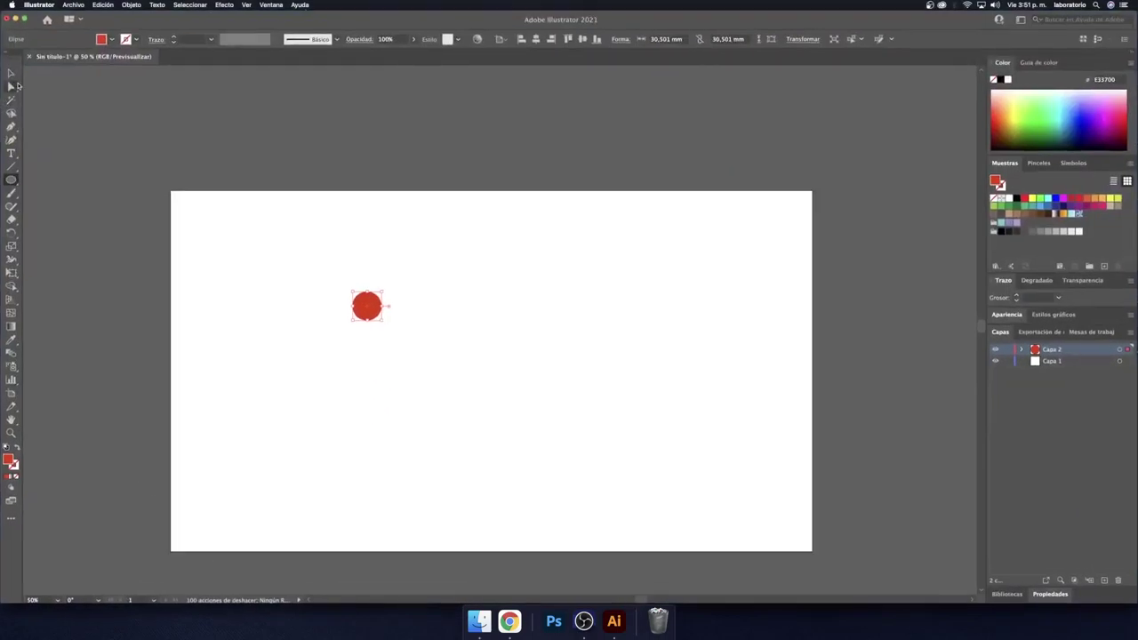
left_click(10, 73)
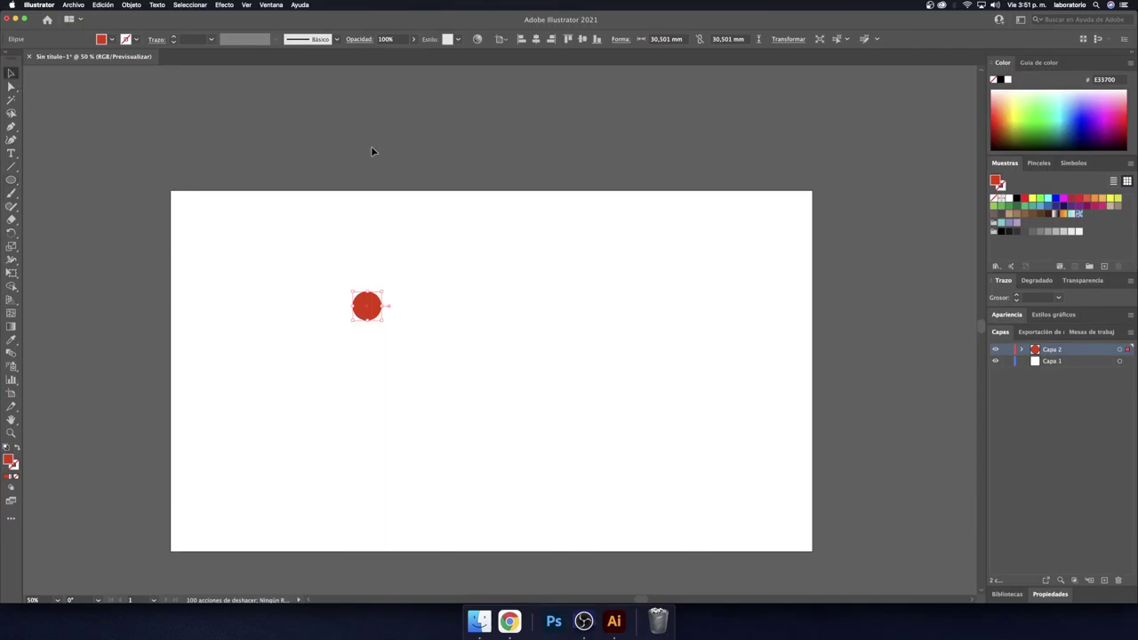
left_click(375, 214)
scroll(391, 249, "left", 2)
left_click(405, 293)
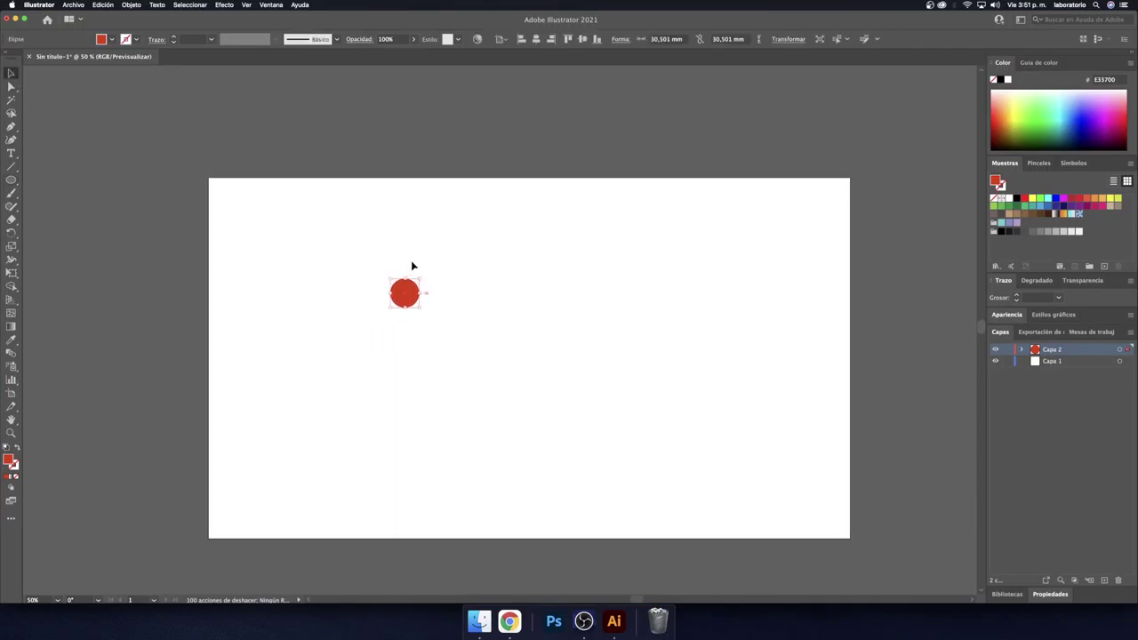
Step: Alt-drag copies of the circle into a row of six and marquee-select them
key("a")
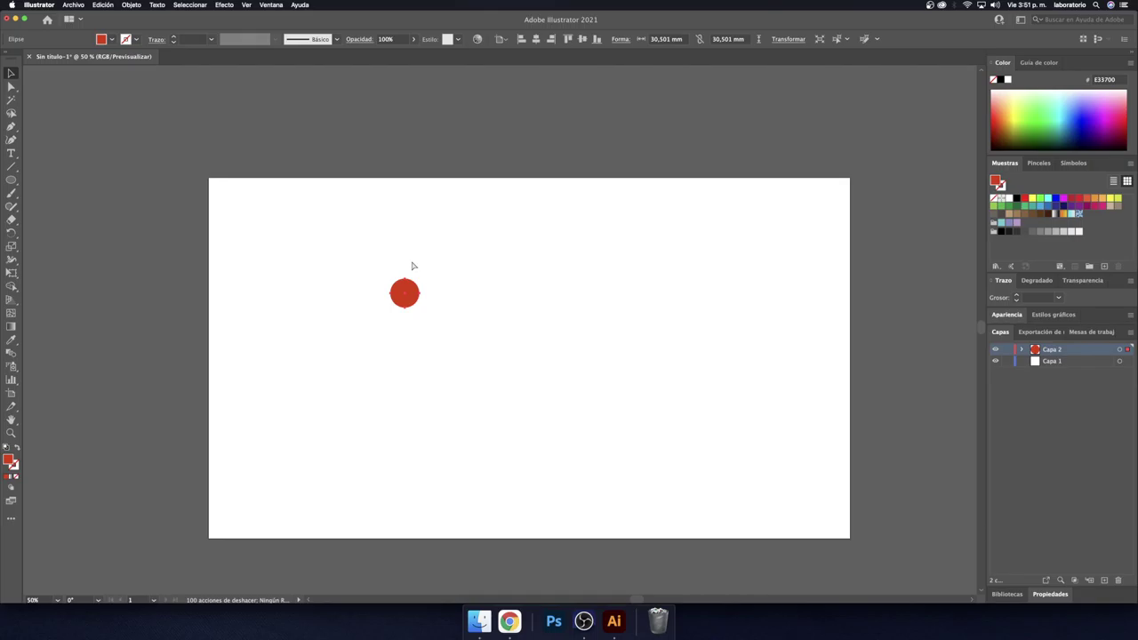
left_click_drag(411, 294, 506, 331, "alt")
key("ctrl+z")
left_click(411, 293)
left_click_drag(407, 290, 706, 301, "alt")
left_click(720, 341)
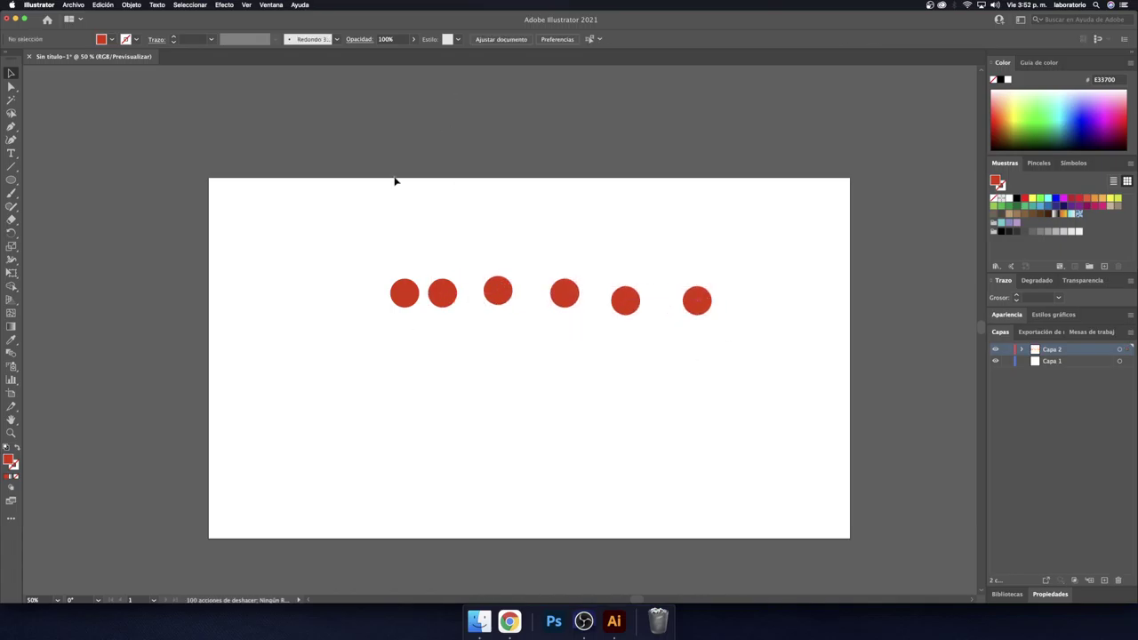
left_click_drag(376, 249, 886, 409)
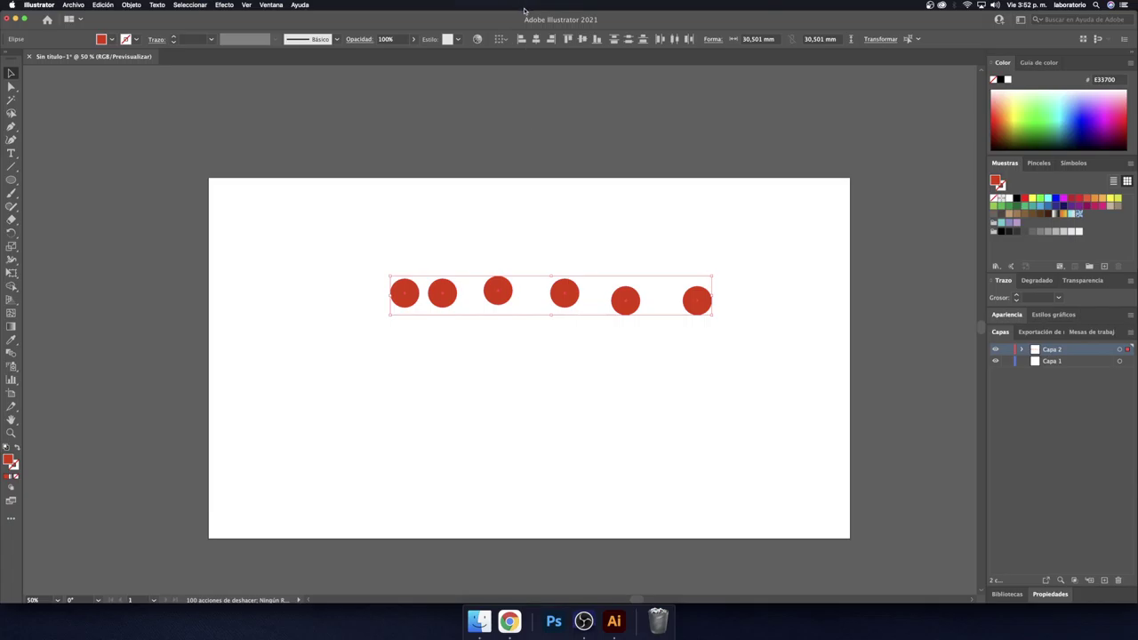
Step: Select all six circles and align them on one horizontal centre line
left_click(520, 224)
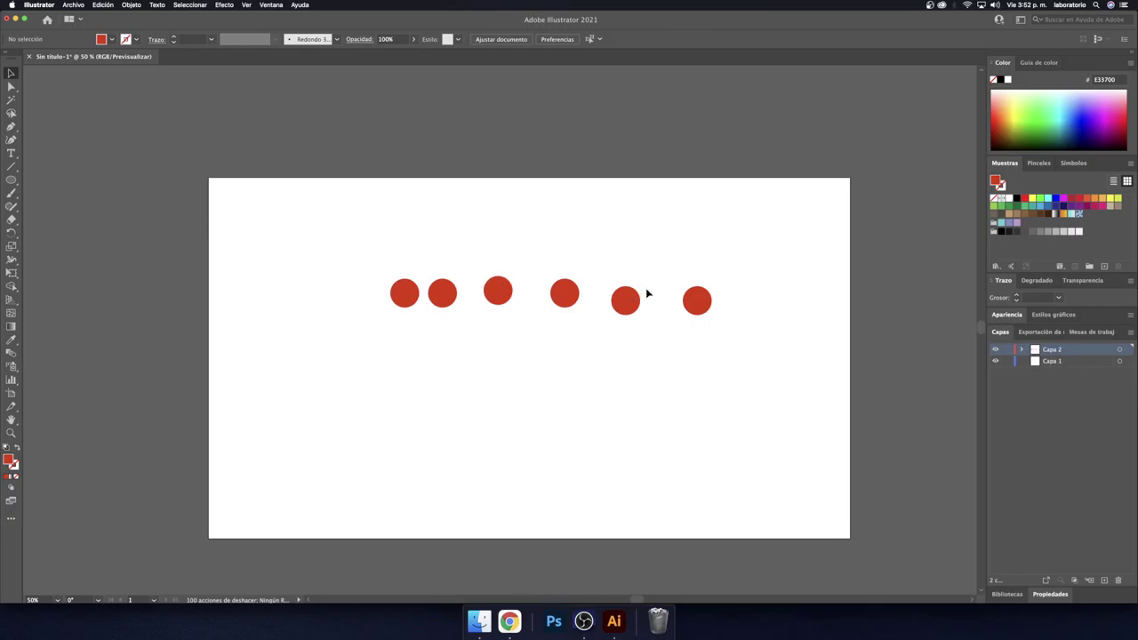
left_click_drag(351, 230, 744, 374)
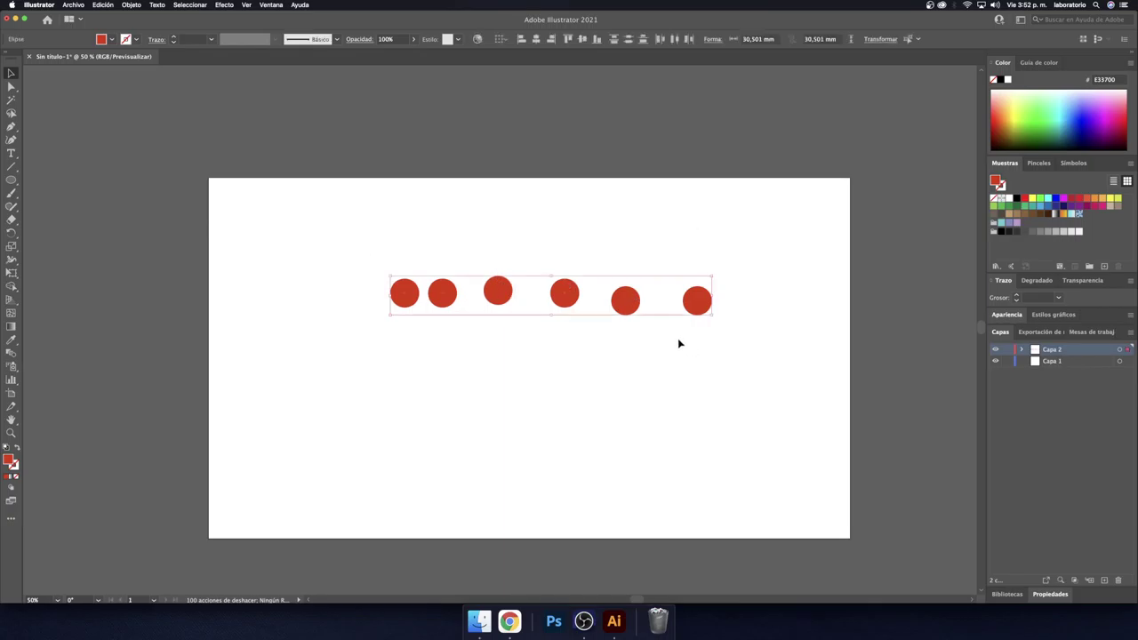
left_click(582, 39)
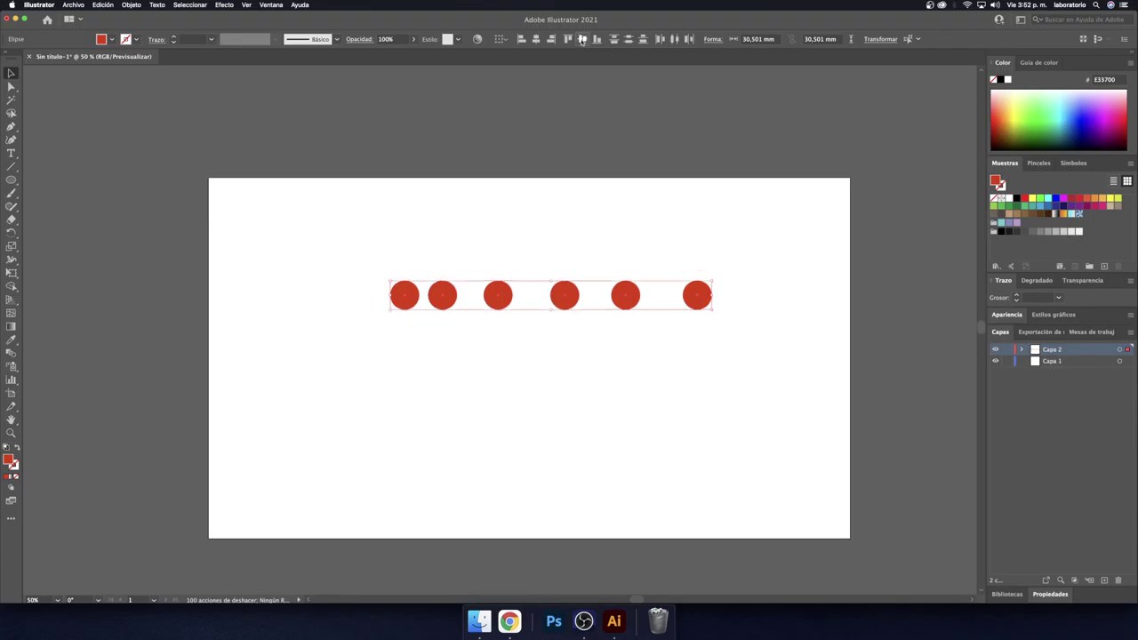
Step: Distribute the six circles evenly by their centres, aligning to the selection rather than a key object
left_click(533, 341)
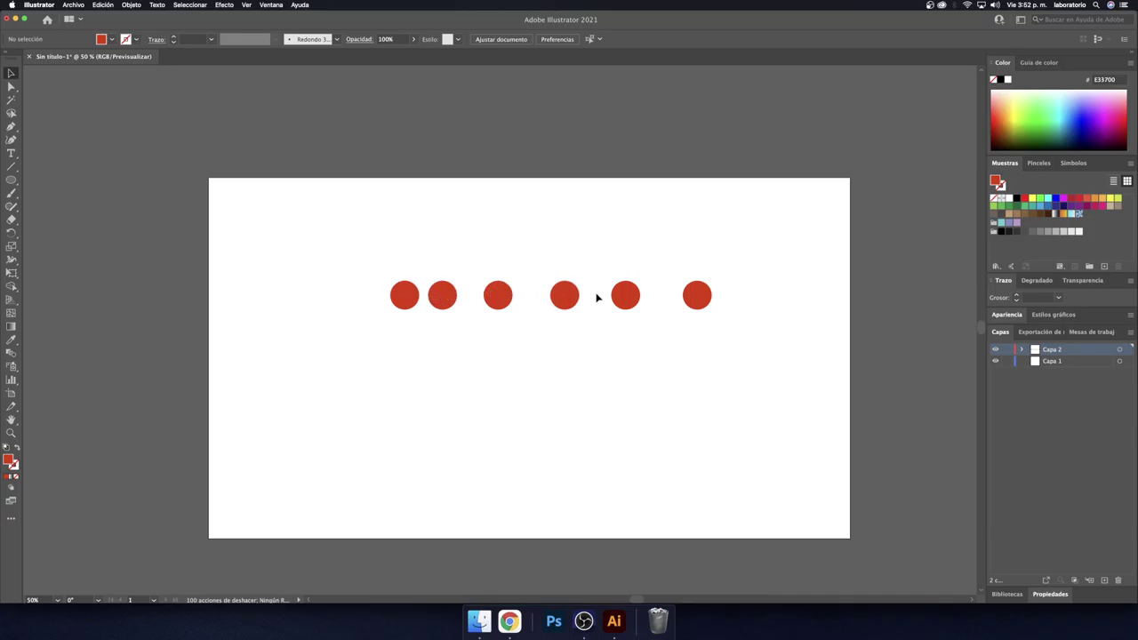
left_click_drag(369, 230, 684, 338)
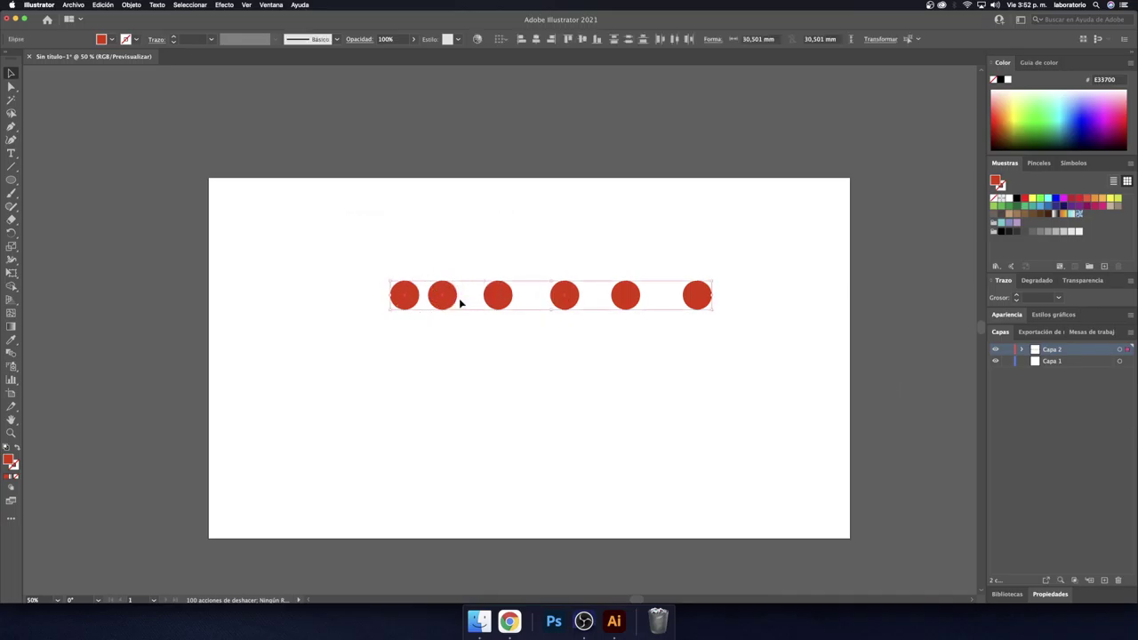
left_click(503, 40)
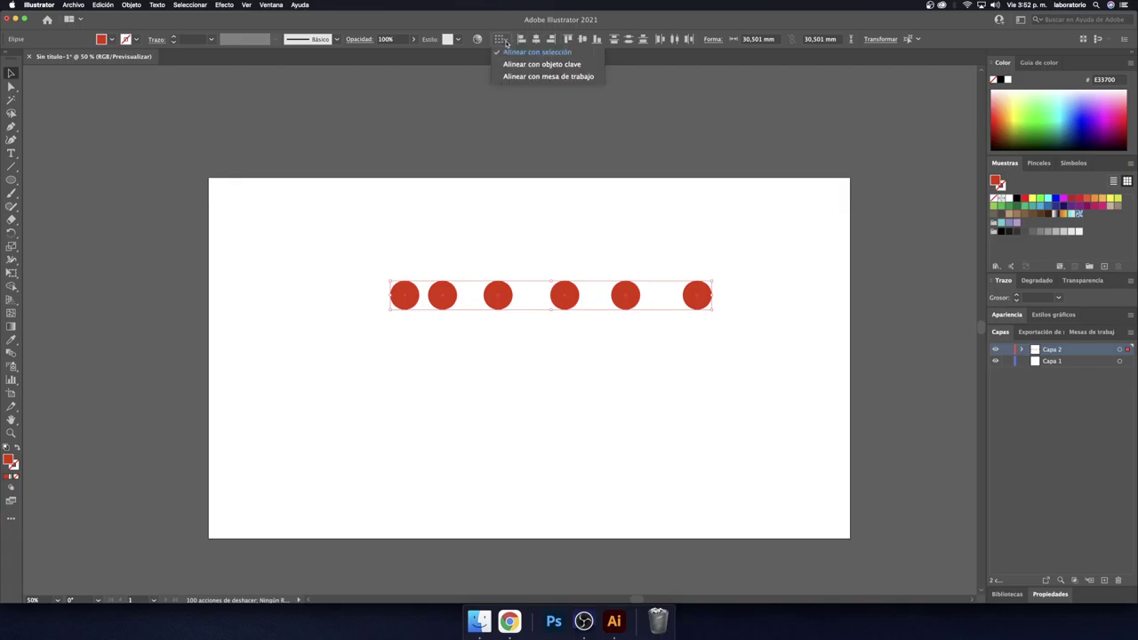
left_click(525, 64)
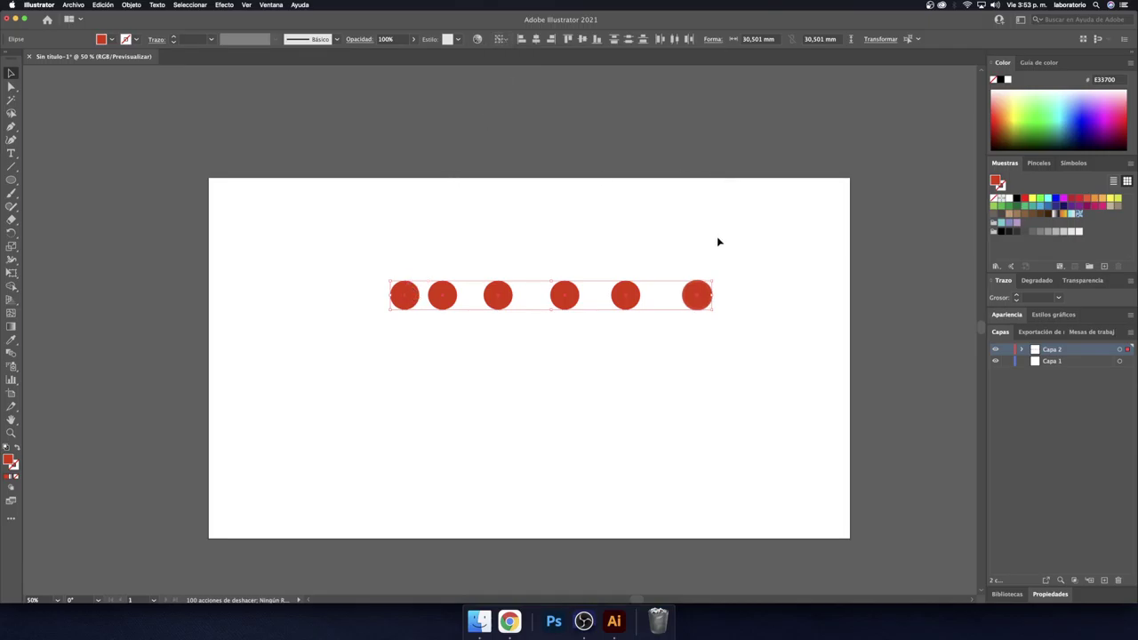
left_click(674, 39)
key("super+z")
left_click(501, 39)
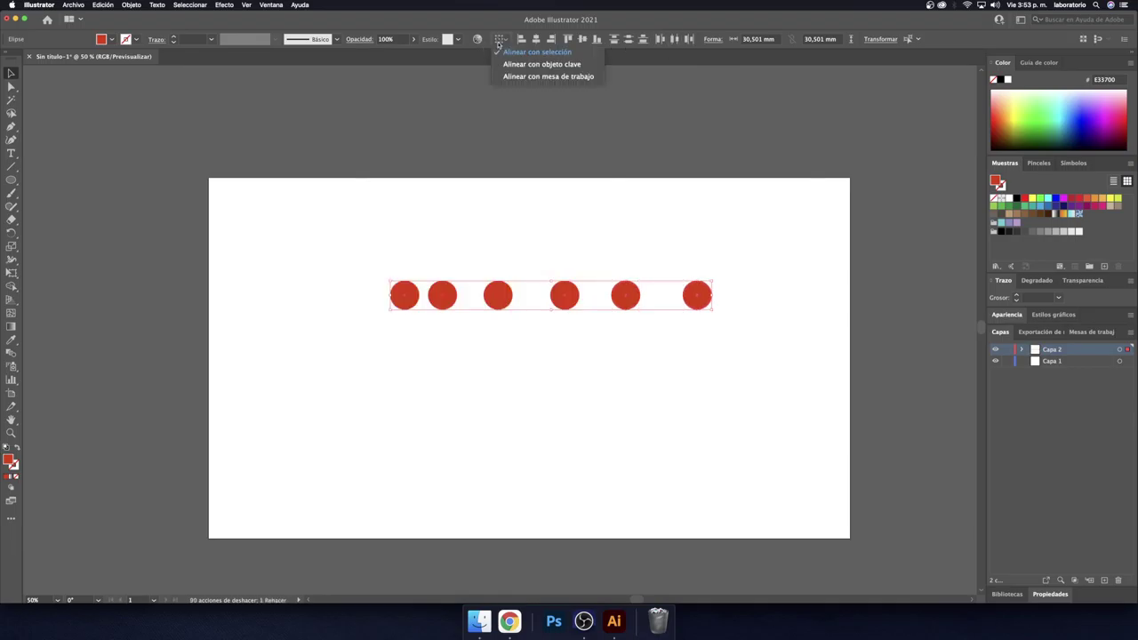
left_click(520, 52)
left_click(674, 40)
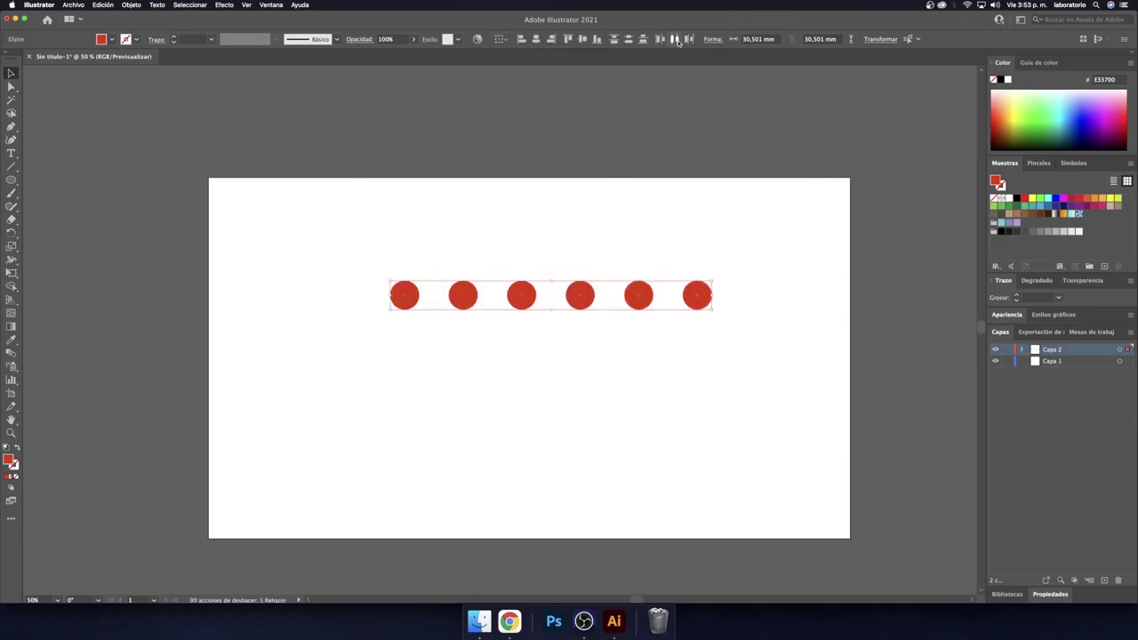
left_click(500, 39)
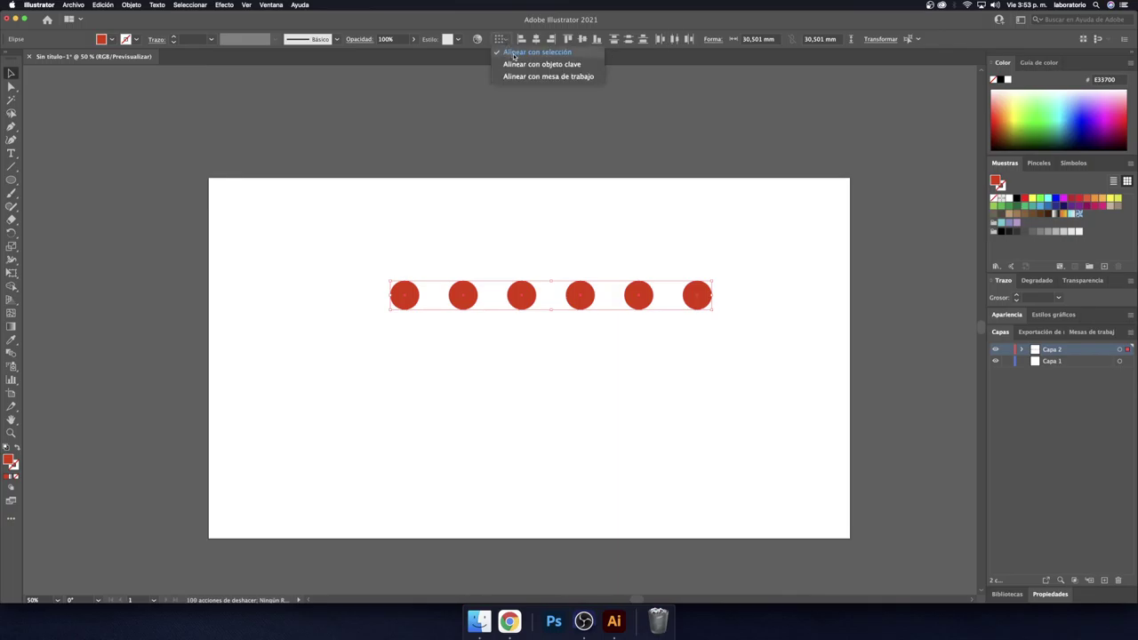
left_click(514, 53)
Step: Reselect the circles, briefly enter and exit isolation mode, then deselect everything
left_click(503, 117)
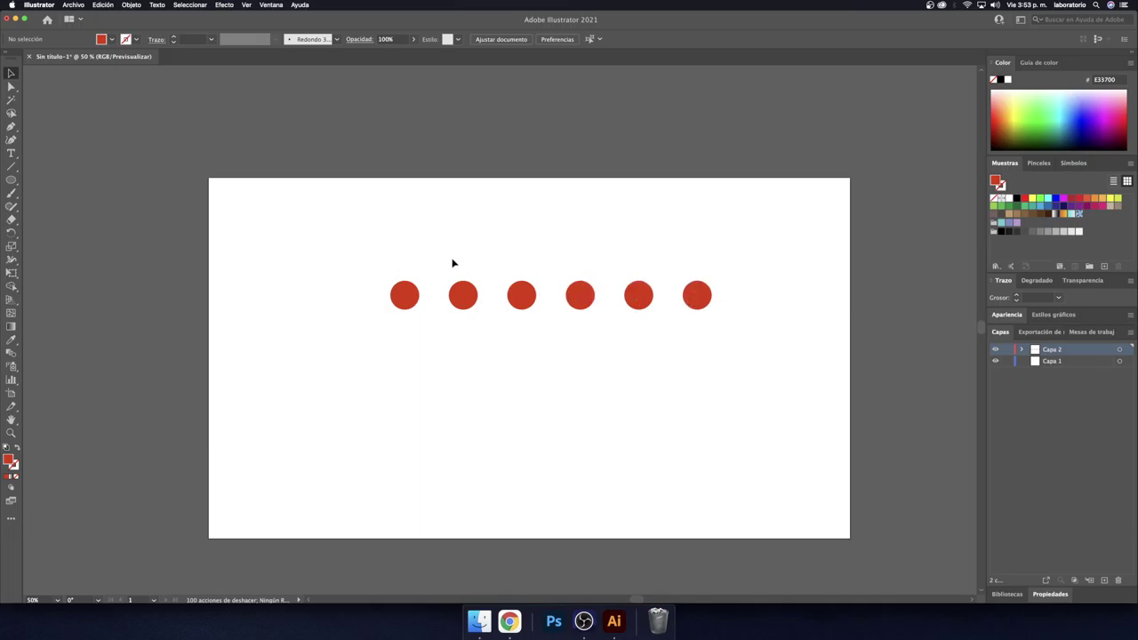
left_click_drag(329, 238, 681, 342)
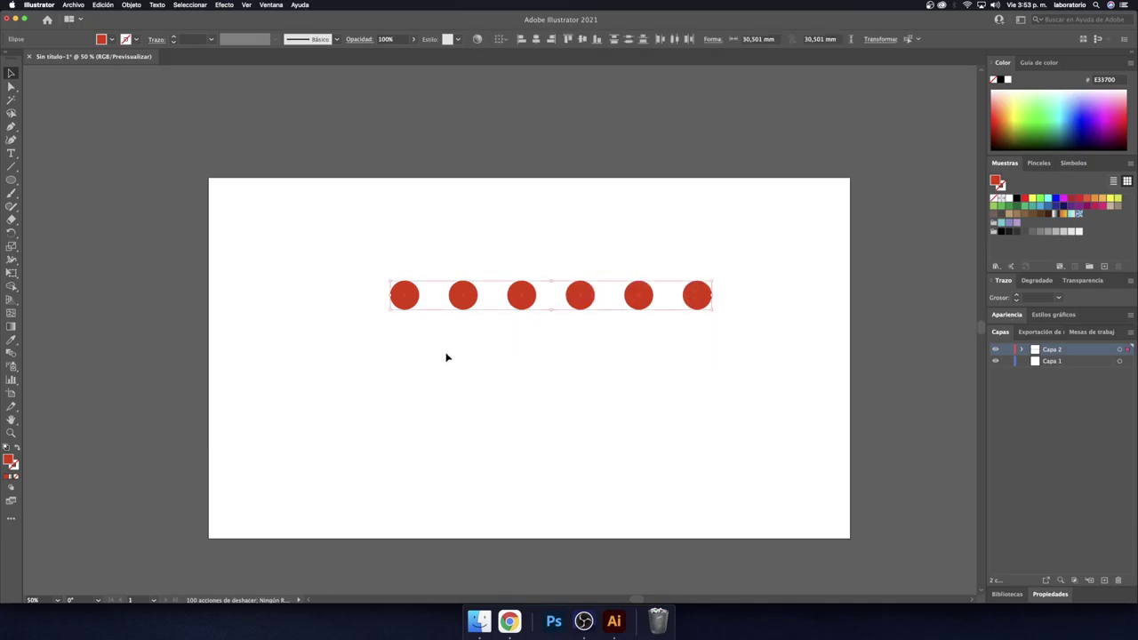
left_click(447, 357)
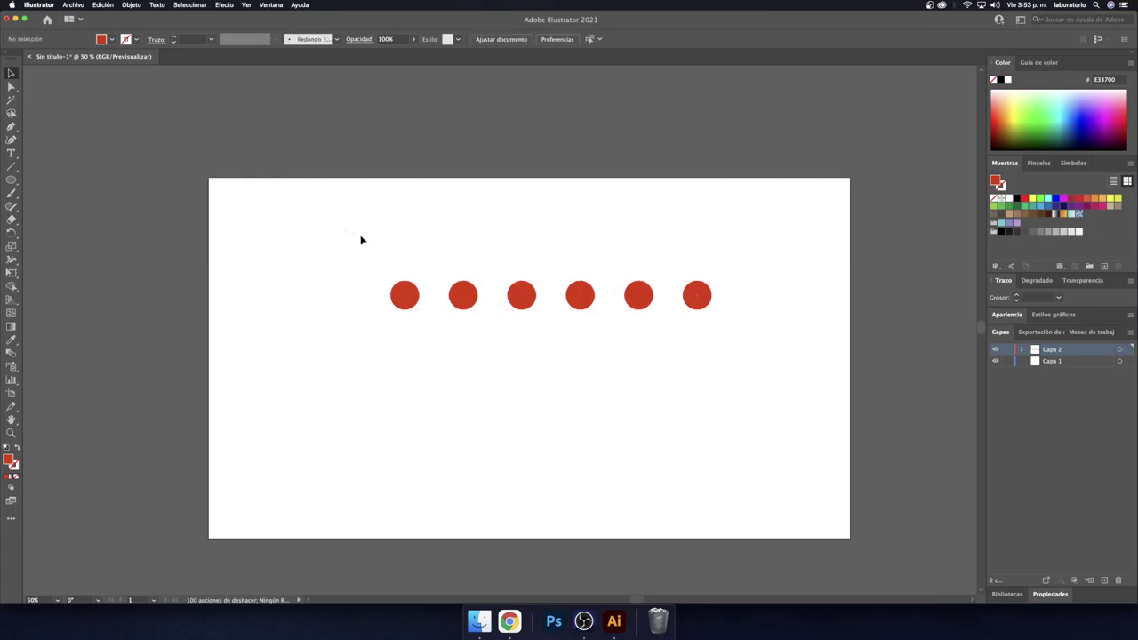
left_click_drag(361, 239, 692, 347)
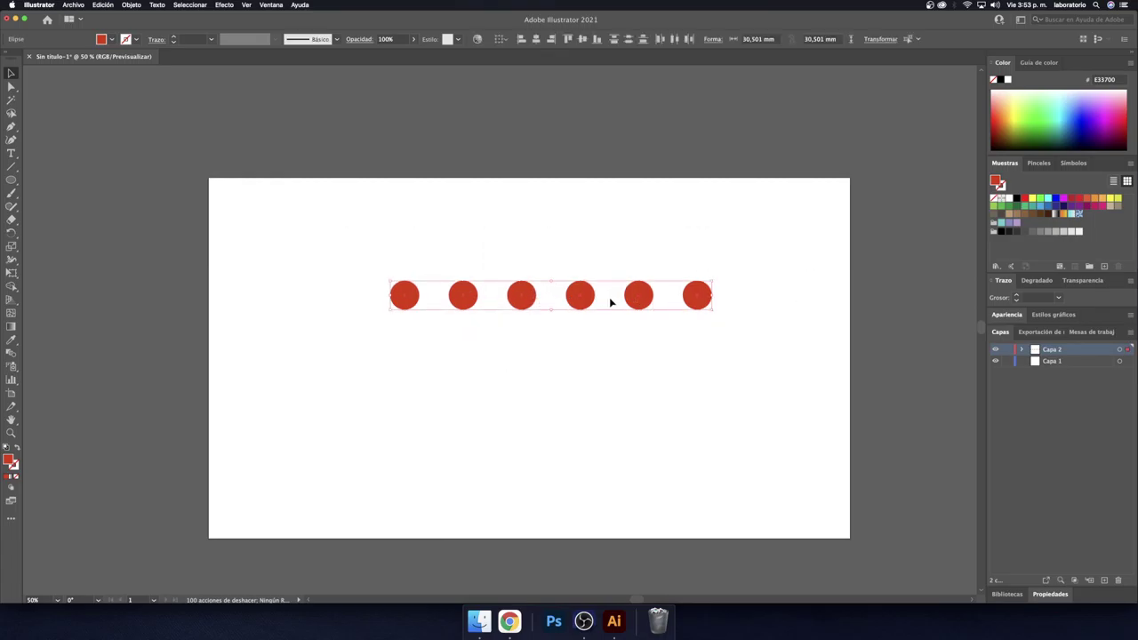
double_click(418, 300)
double_click(421, 315)
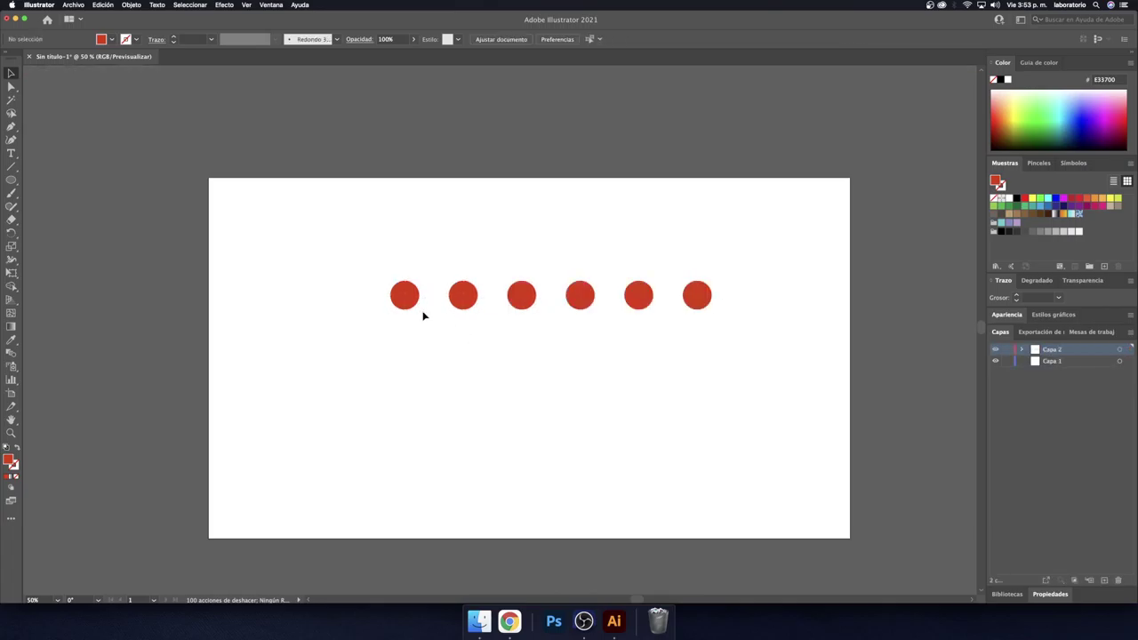
key("super+a")
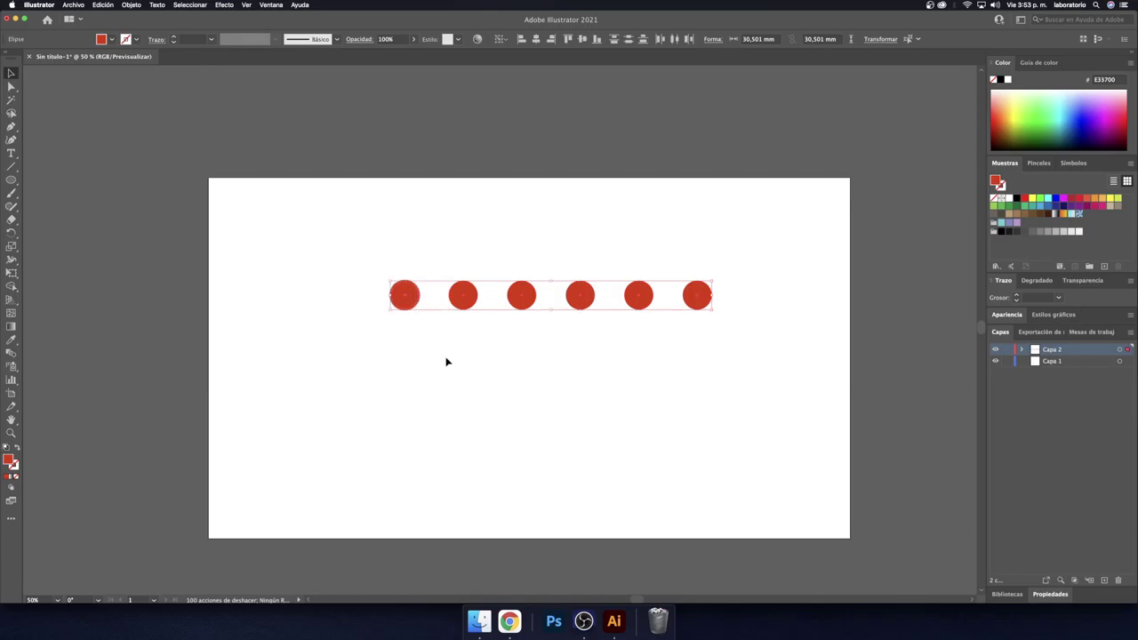
left_click_drag(382, 257, 809, 422)
mouse_move(411, 295)
left_mouse_down()
mouse_move(419, 299)
mouse_move(408, 293)
left_mouse_up()
left_click(468, 115)
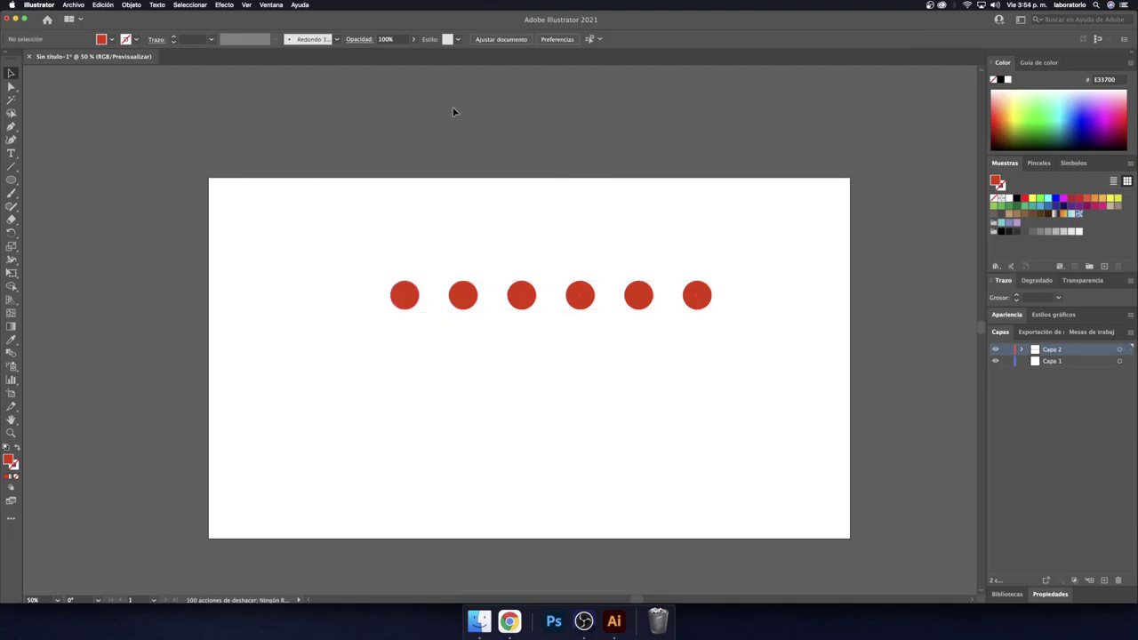
Step: Show the Properties panel, float it, and re-dock it as a tab beside Libraries
left_click(273, 7)
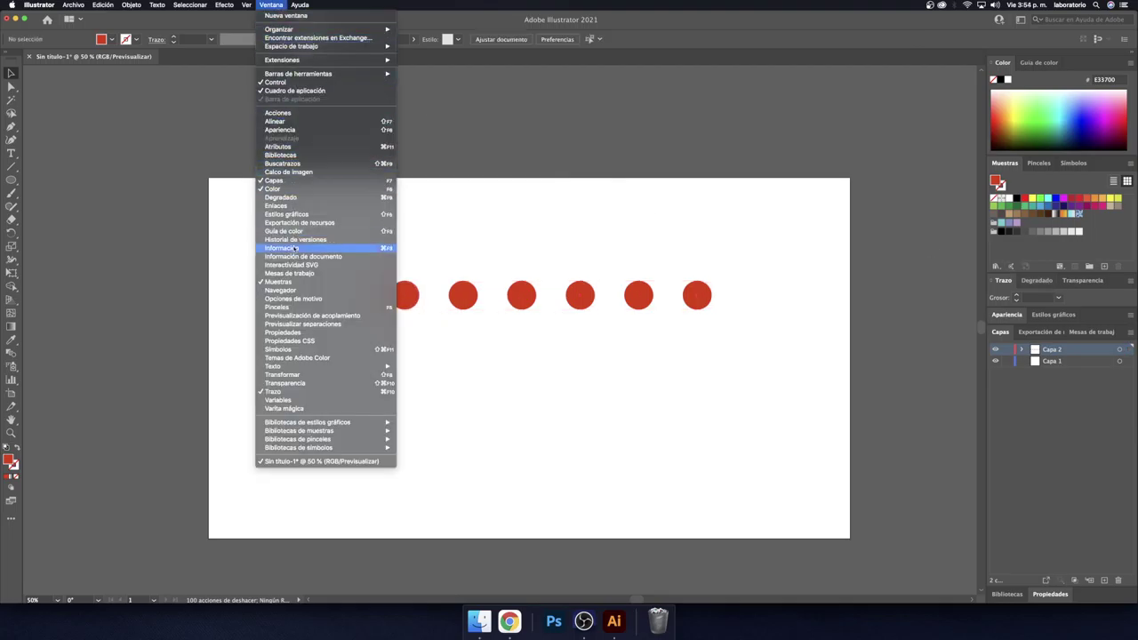
left_click(288, 332)
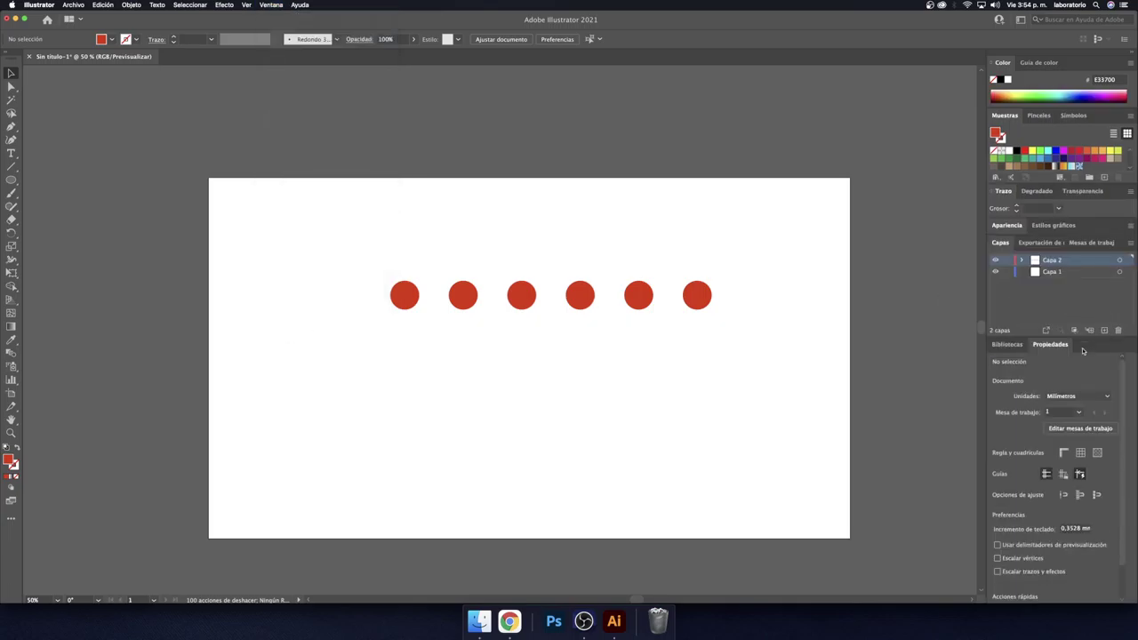
scroll(1059, 405, "down", 2)
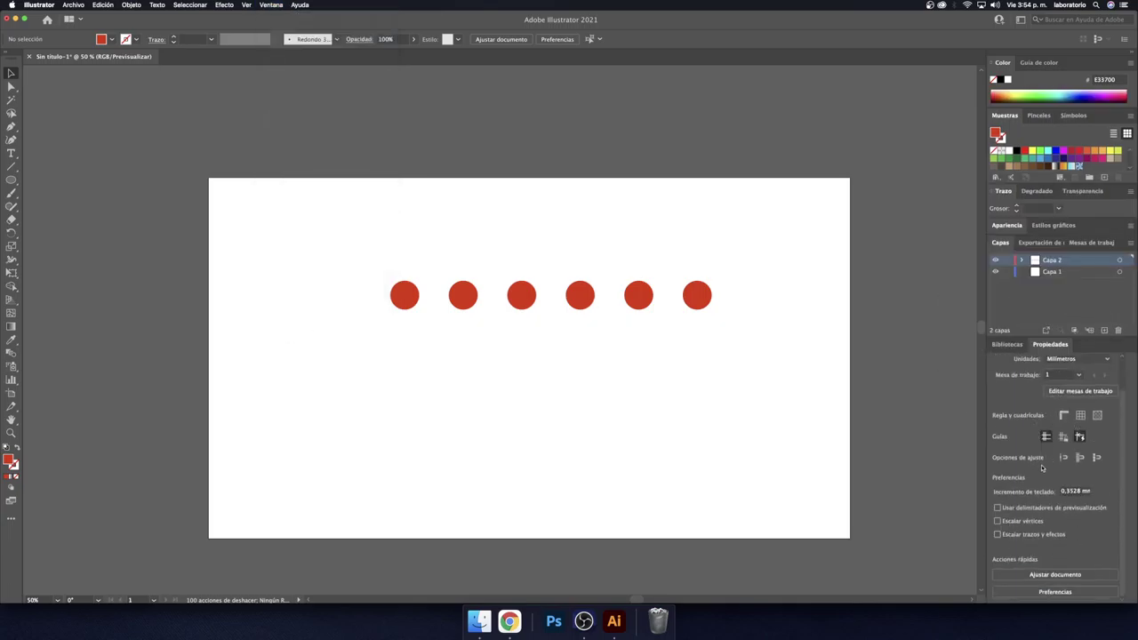
scroll(1042, 469, "up", 2)
left_click_drag(1050, 344, 763, 77)
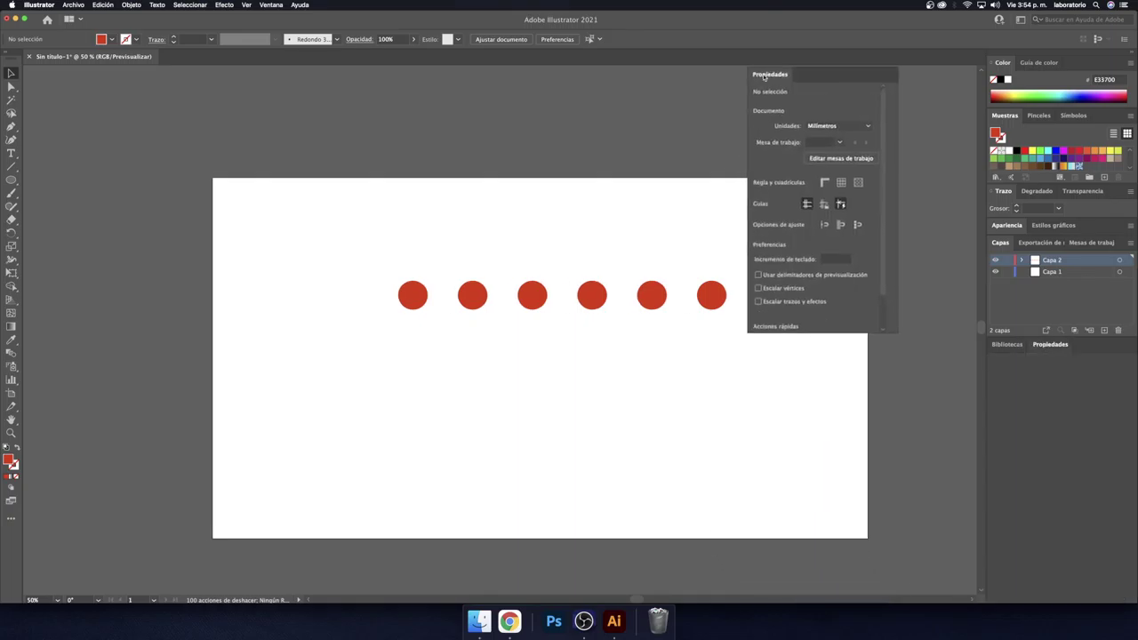
left_click_drag(94, 56, 376, 61)
left_click_drag(774, 75, 996, 345)
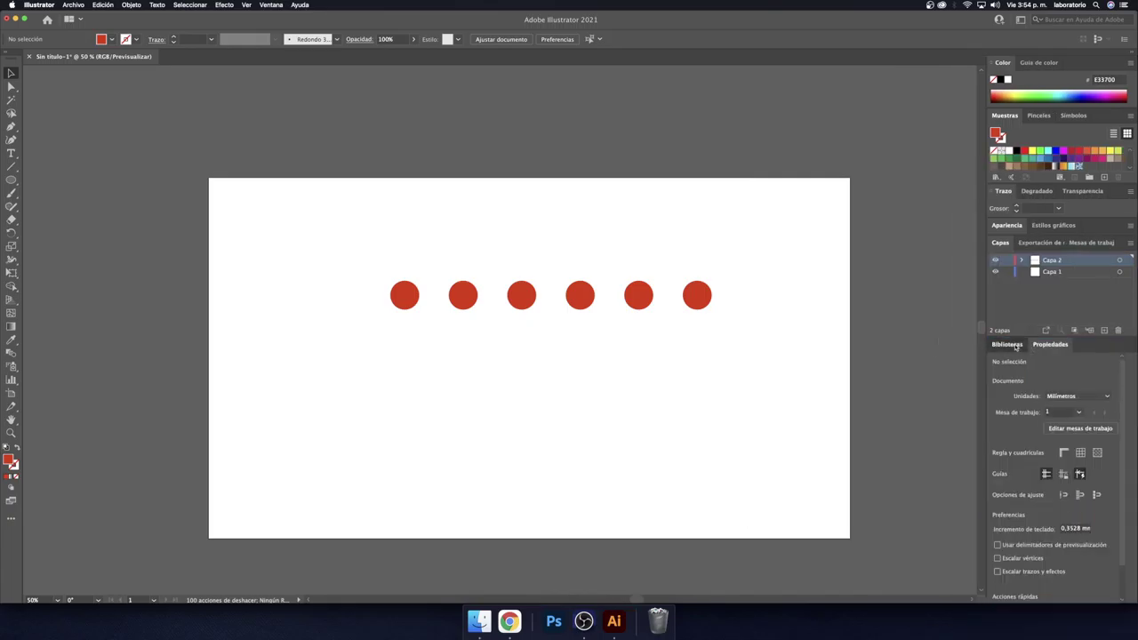
left_click(271, 4)
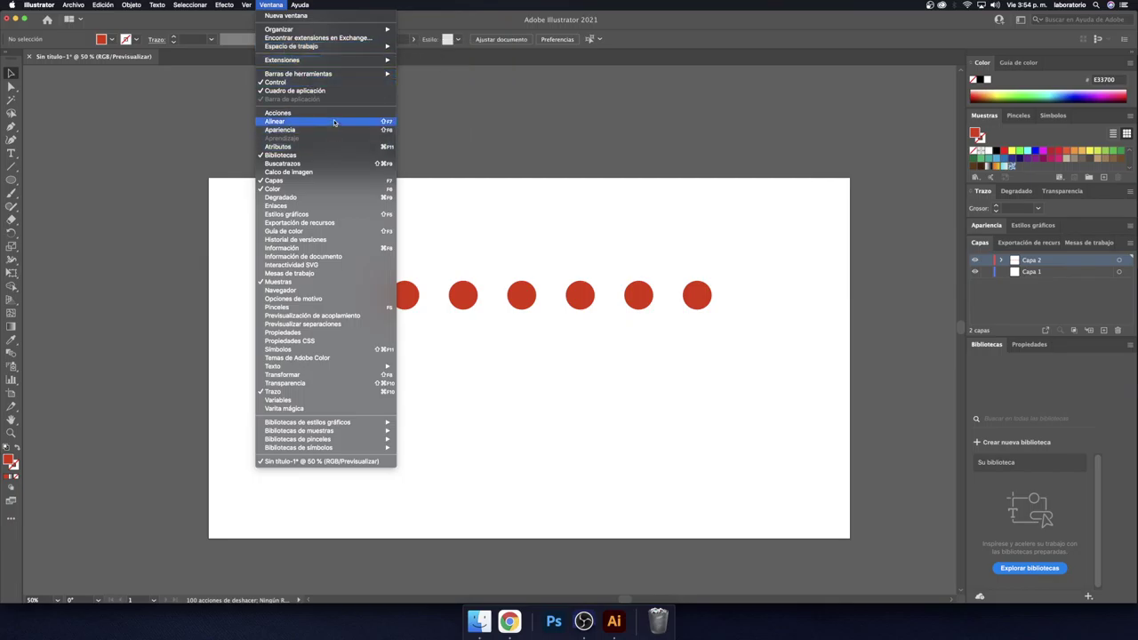
Step: Show the Align panel, select all six circles and make the first the key object
left_click(335, 122)
left_click_drag(392, 56, 186, 133)
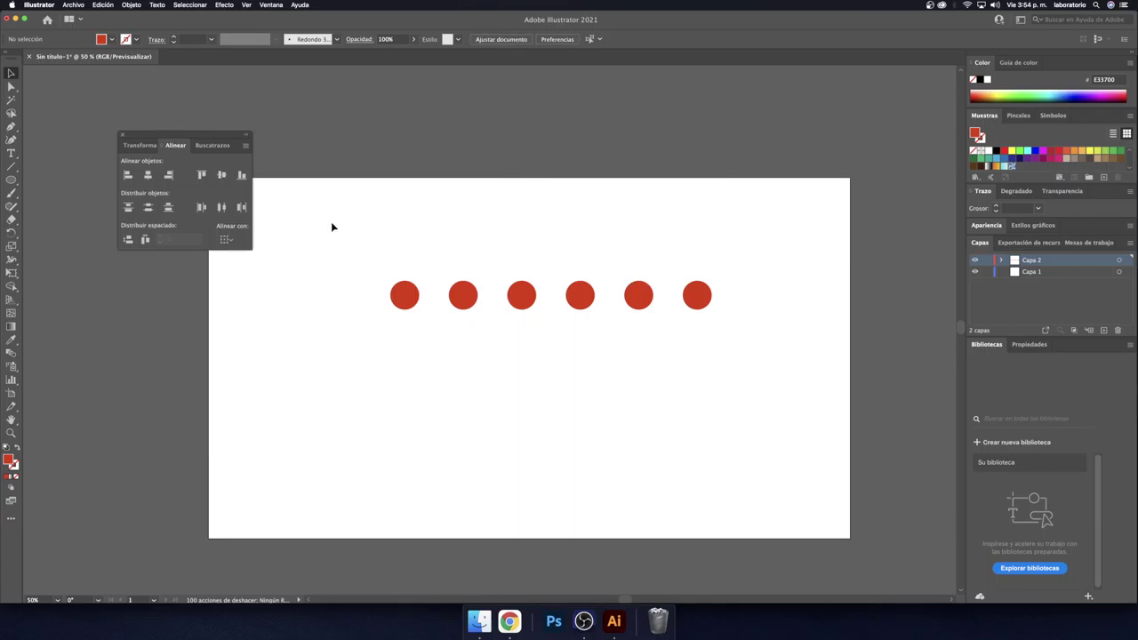
left_click_drag(330, 223, 693, 351)
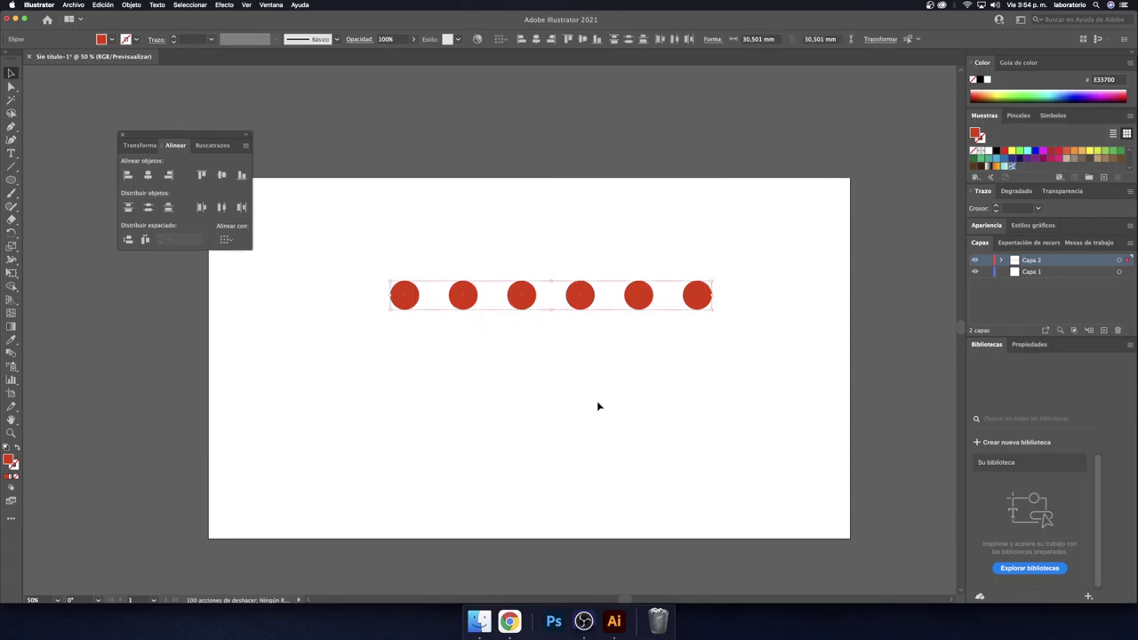
left_click(414, 298)
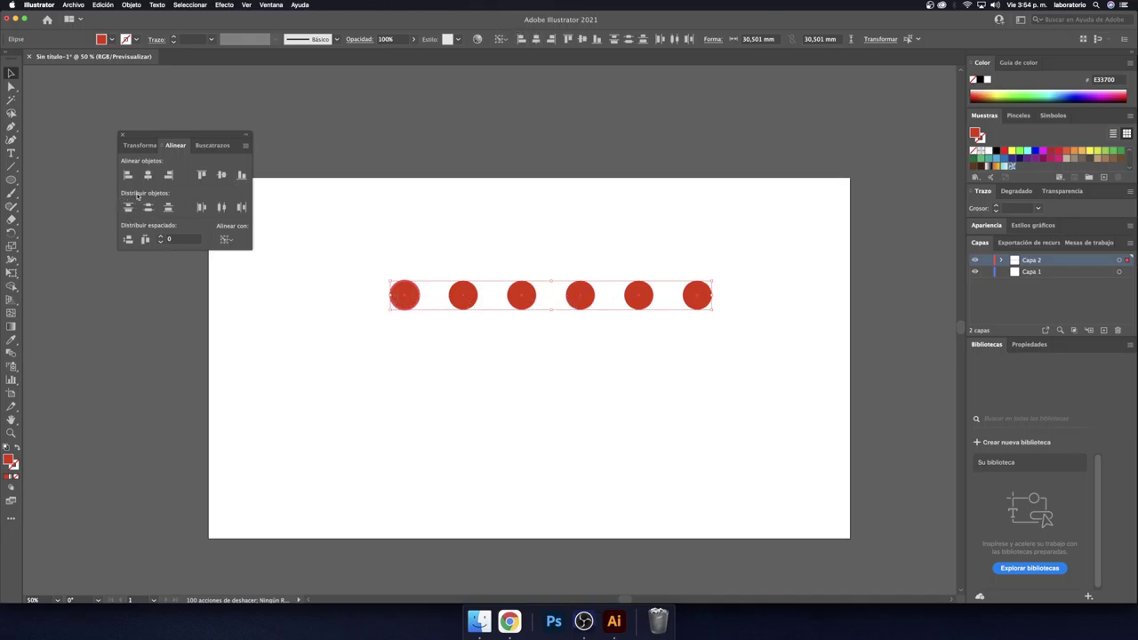
Step: Space the circles 10 mm apart horizontally, undoing the accidental vertical distribution
left_click(182, 239)
type("5")
left_click(144, 239)
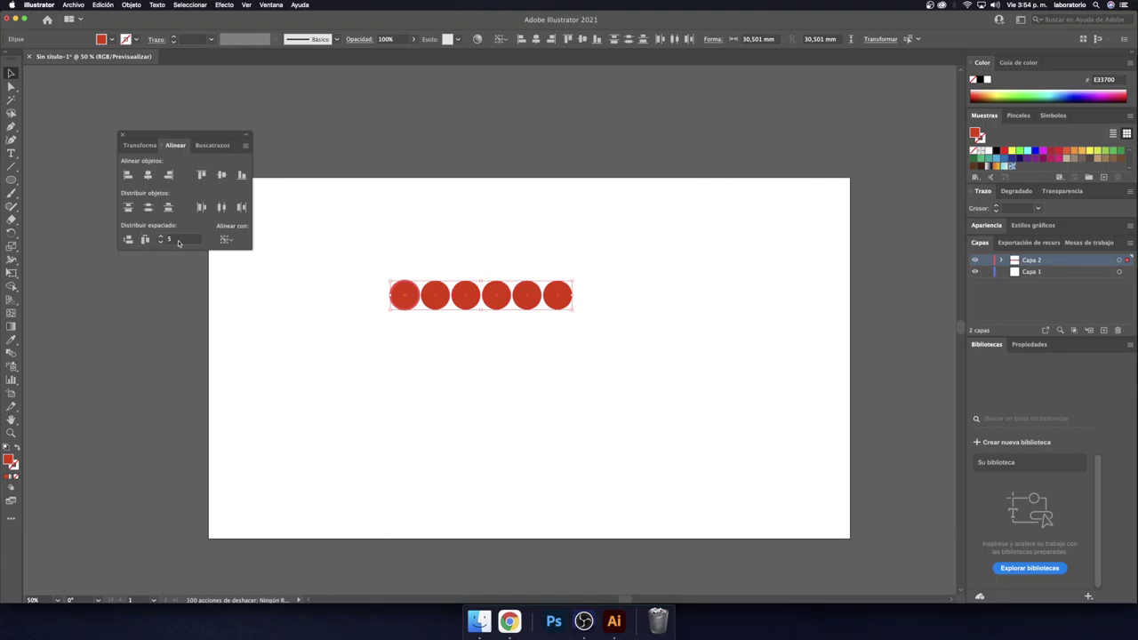
left_click(161, 239)
type("10")
left_click(144, 239)
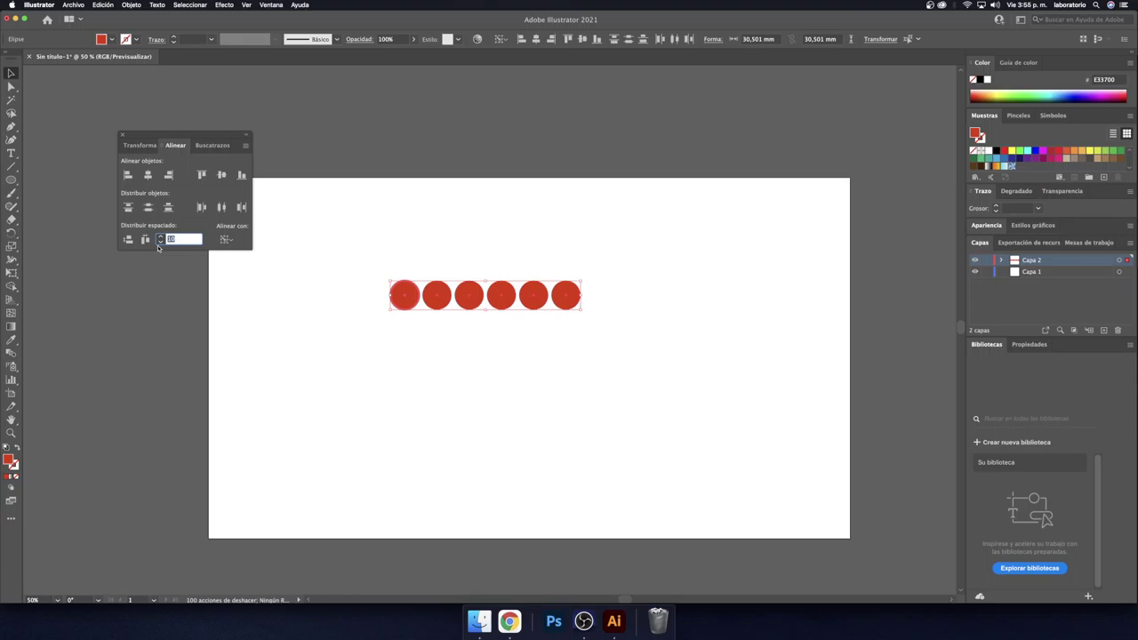
left_click(127, 239)
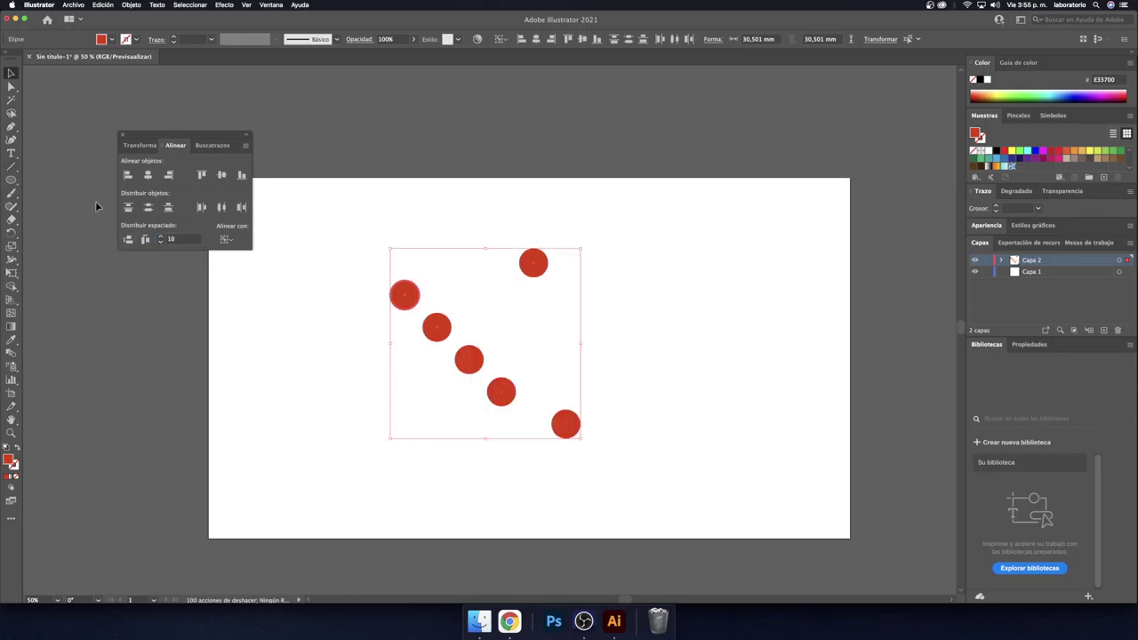
key("super+z")
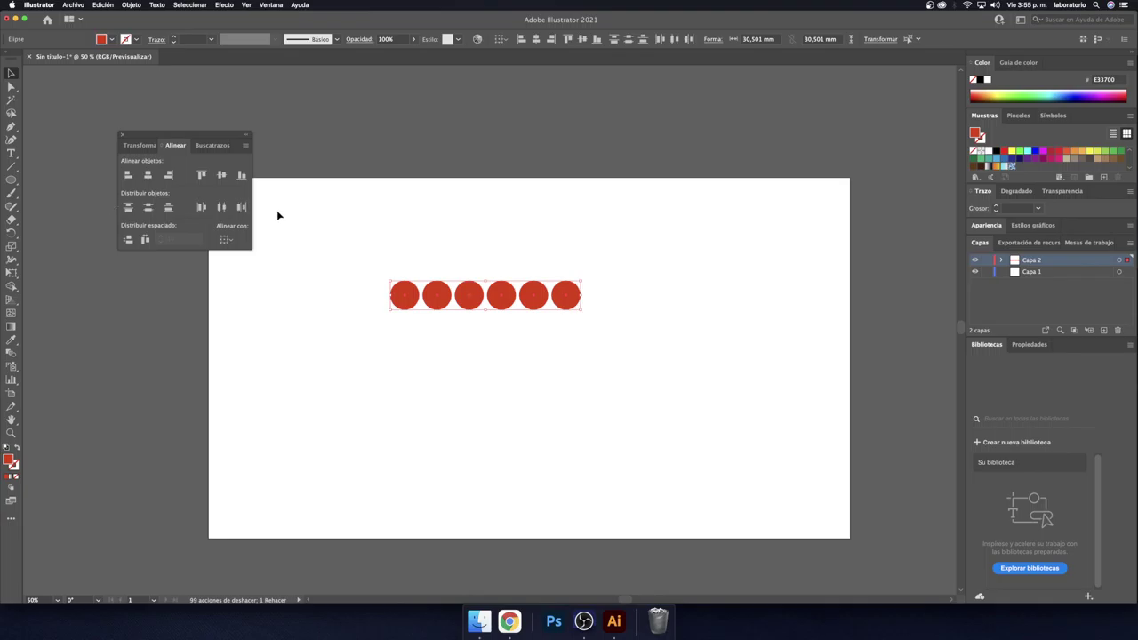
Step: Click empty canvas to deselect the row of six circles
left_click(516, 272)
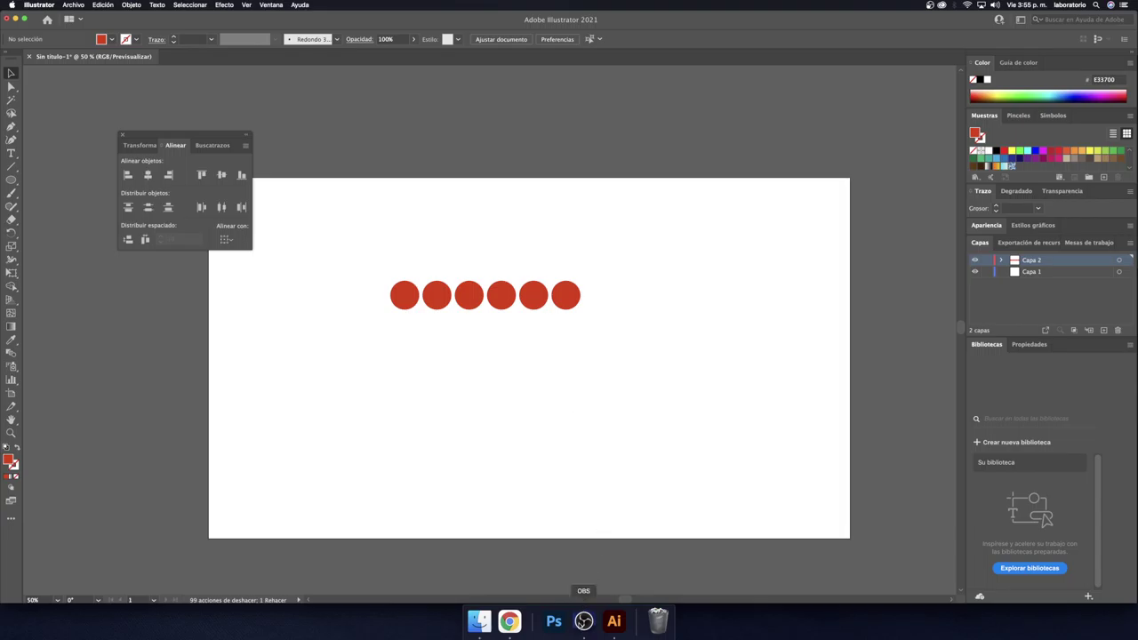
Step: Reselect the six circles, set the first as key object, then deselect them
left_click(584, 621)
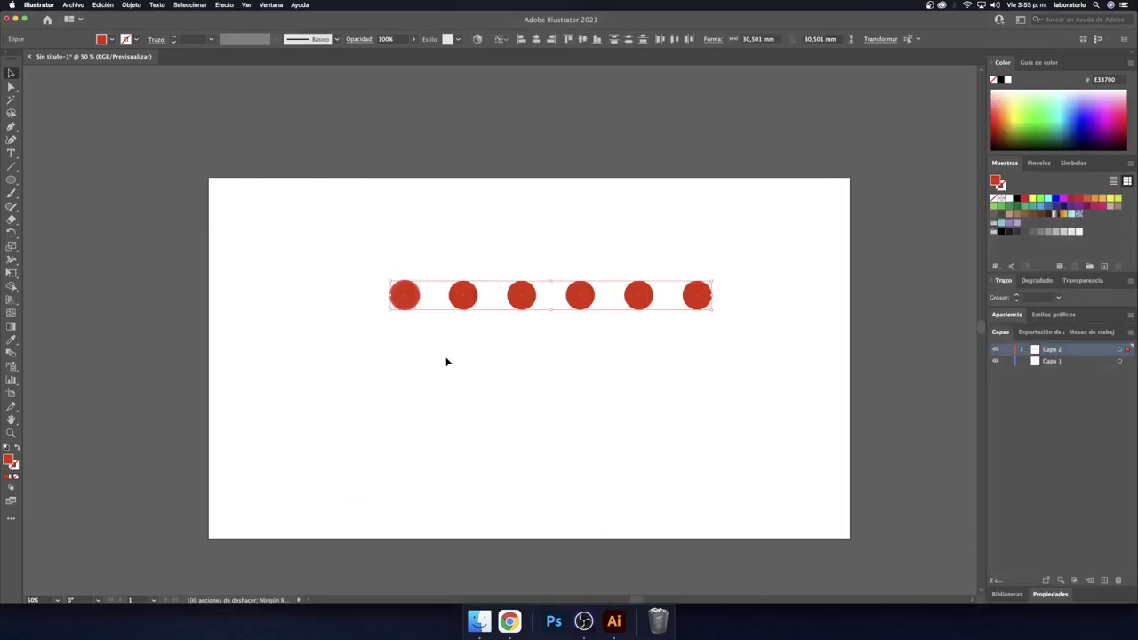
left_click(417, 335)
left_click_drag(365, 258, 826, 411)
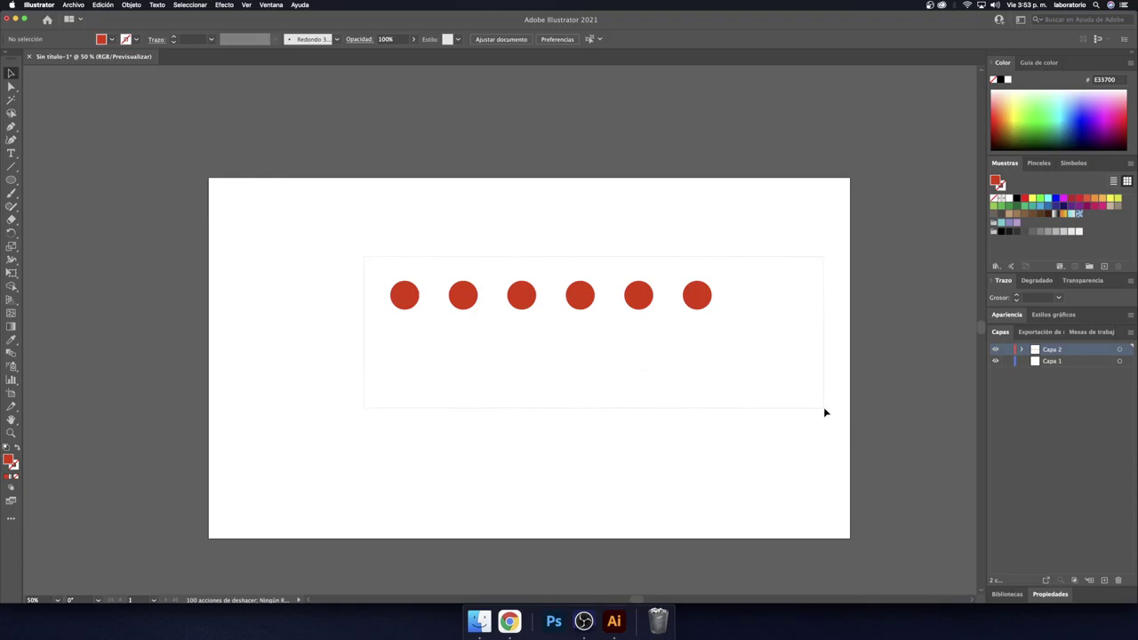
left_click(401, 294)
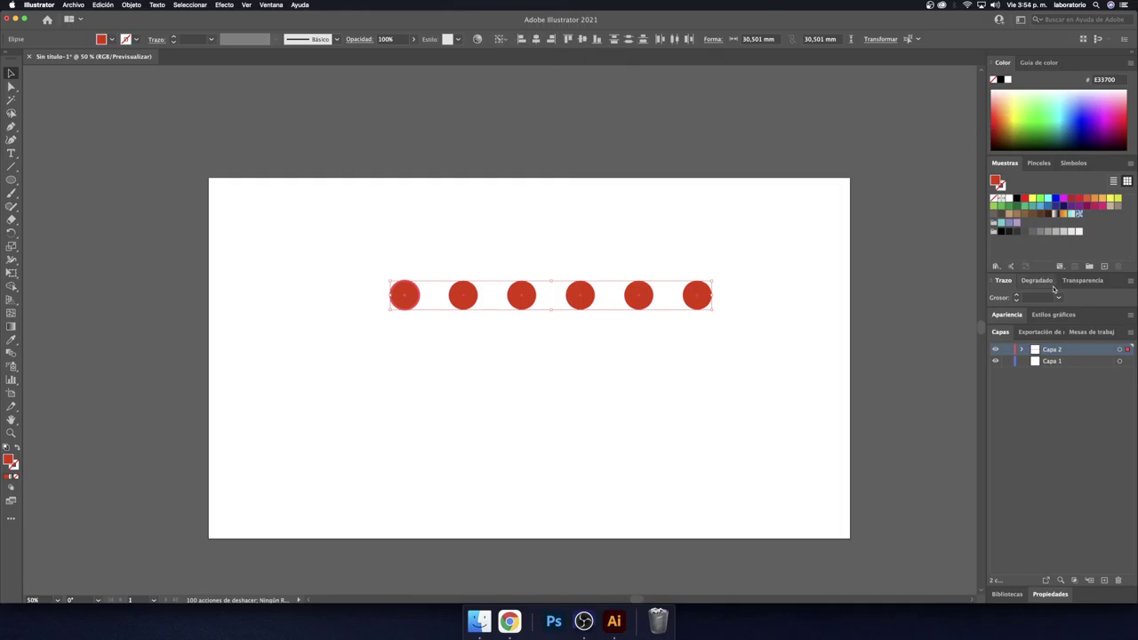
left_click(483, 120)
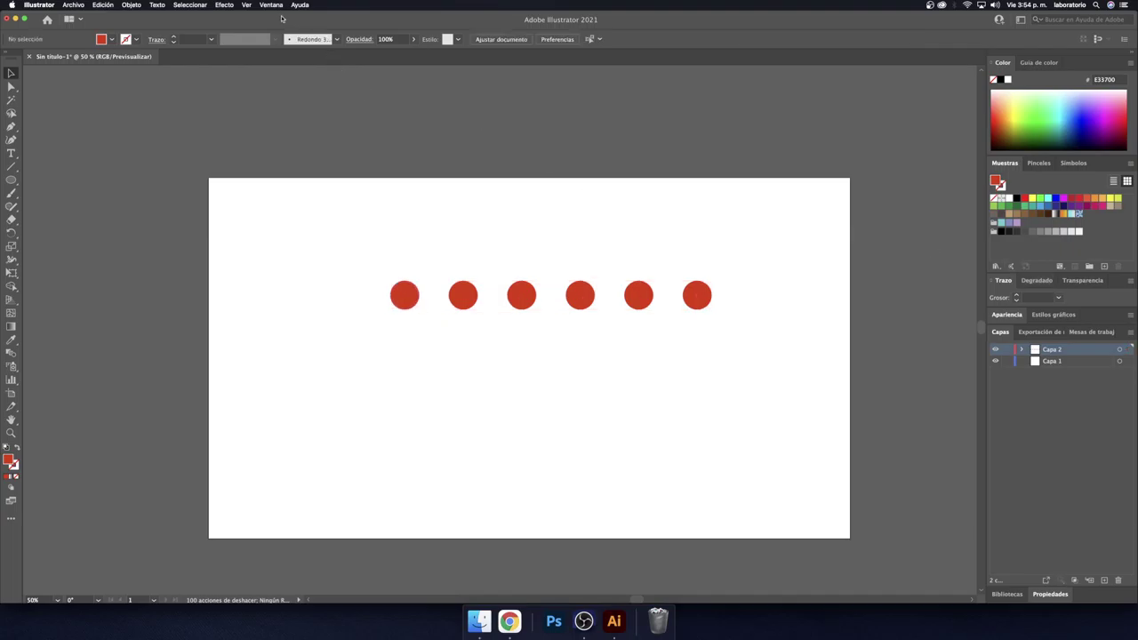
Step: Show the Properties panel, float and re-dock it, and switch to the Libraries panel
left_click(271, 5)
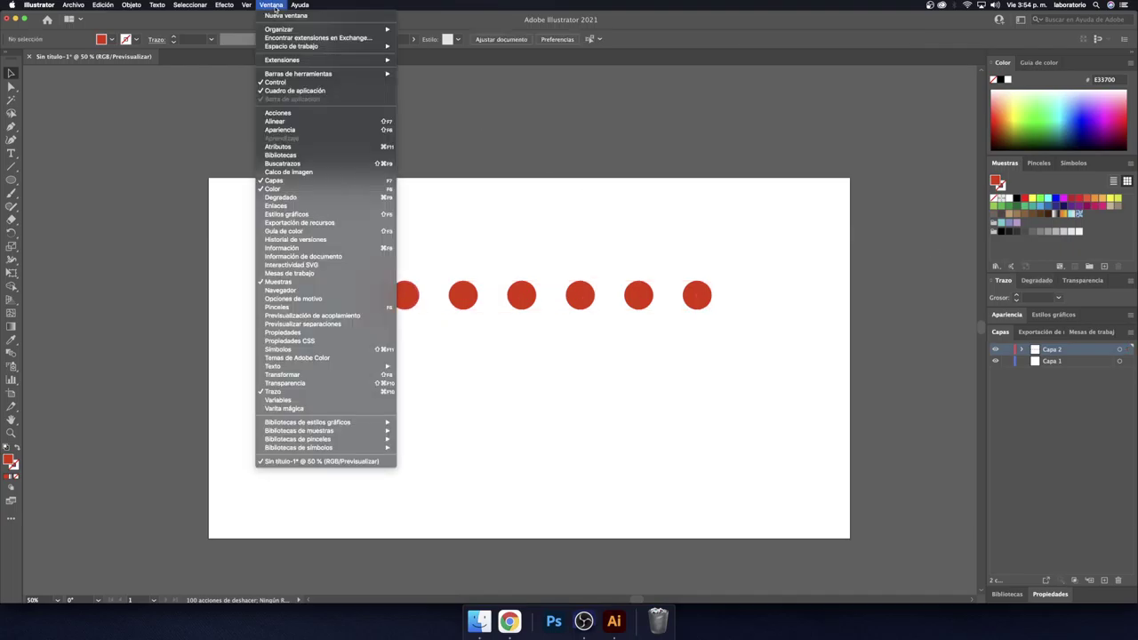
left_click(288, 333)
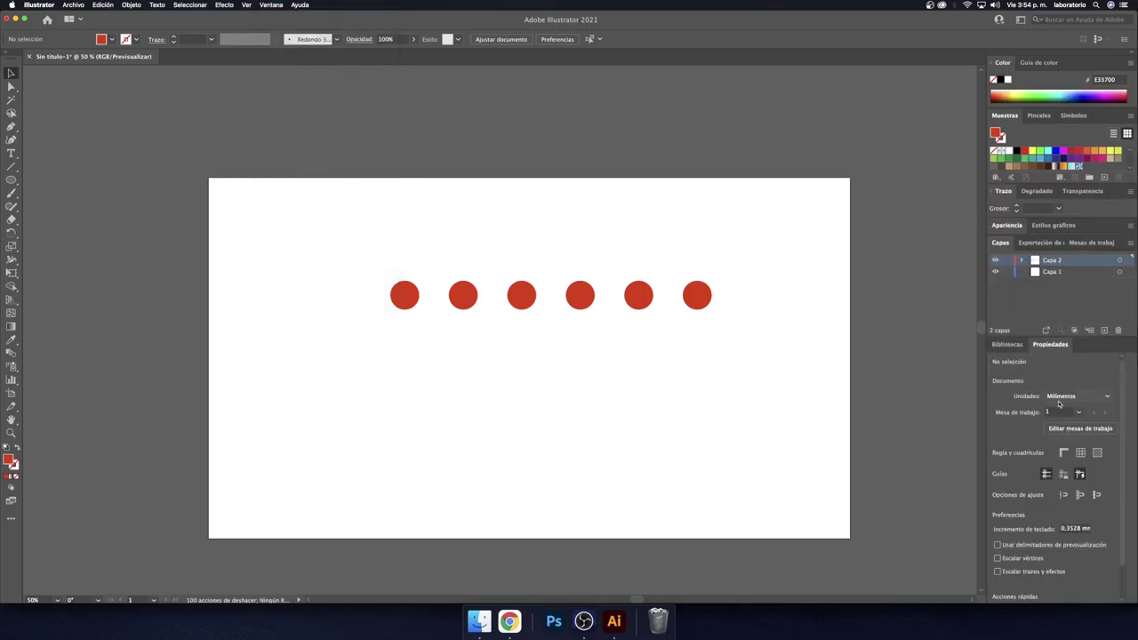
scroll(1067, 400, "down", 2)
scroll(1051, 459, "up", 2)
left_click_drag(1050, 344, 763, 76)
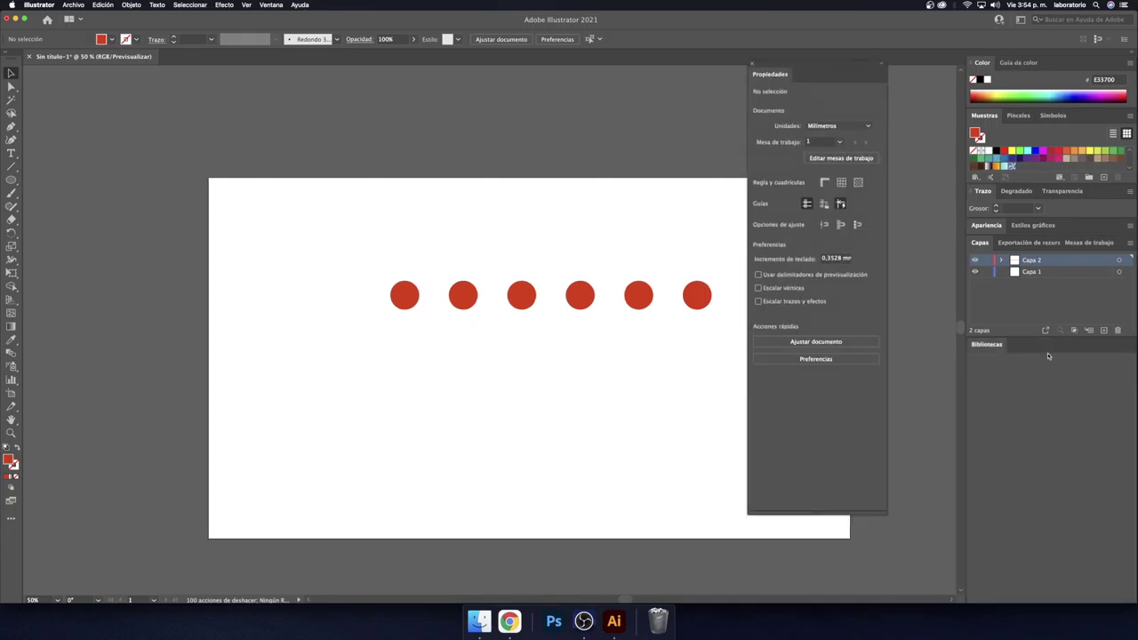
mouse_move(93, 56)
left_mouse_down()
mouse_move(324, 28)
mouse_move(400, 53)
left_mouse_up()
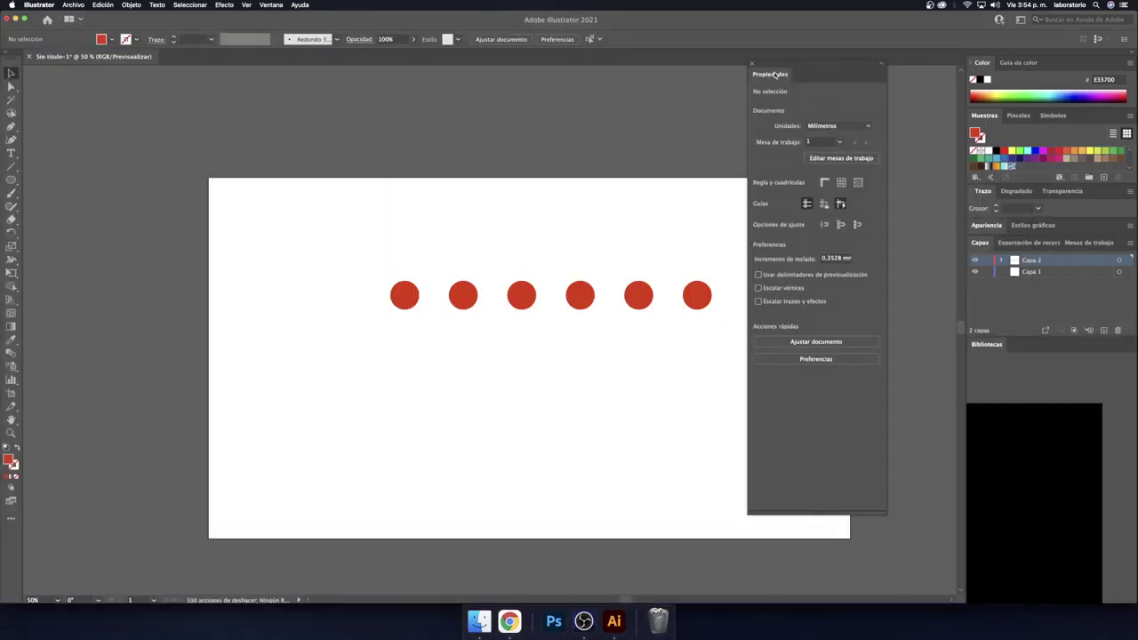
mouse_move(764, 69)
left_mouse_down()
mouse_move(1088, 371)
mouse_move(969, 349)
left_mouse_up()
left_click(1012, 345)
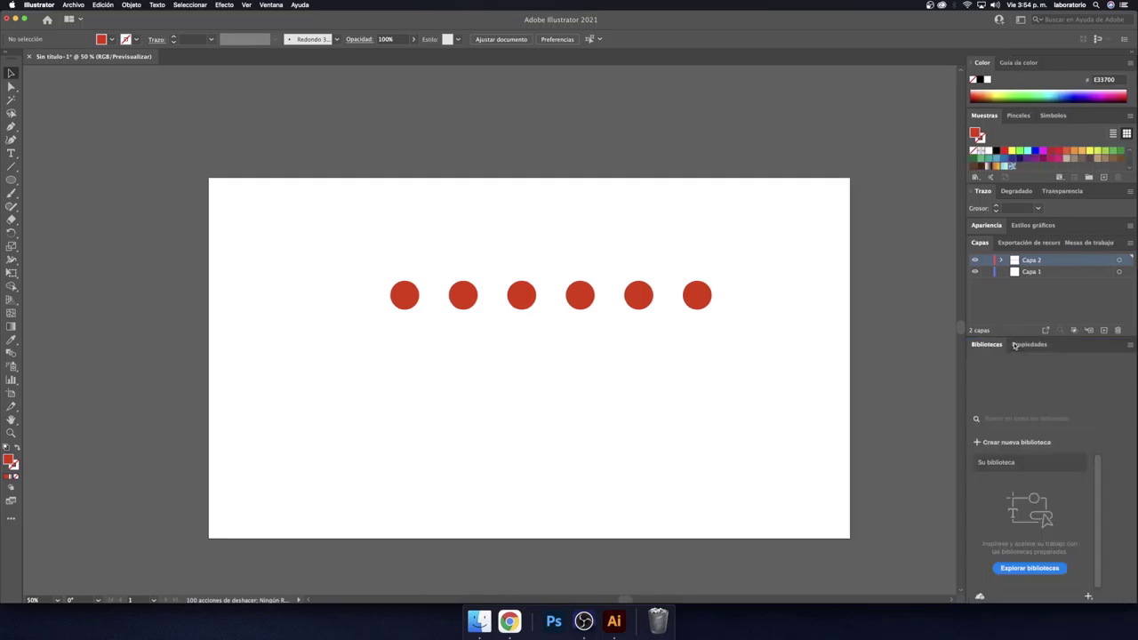
left_click(269, 5)
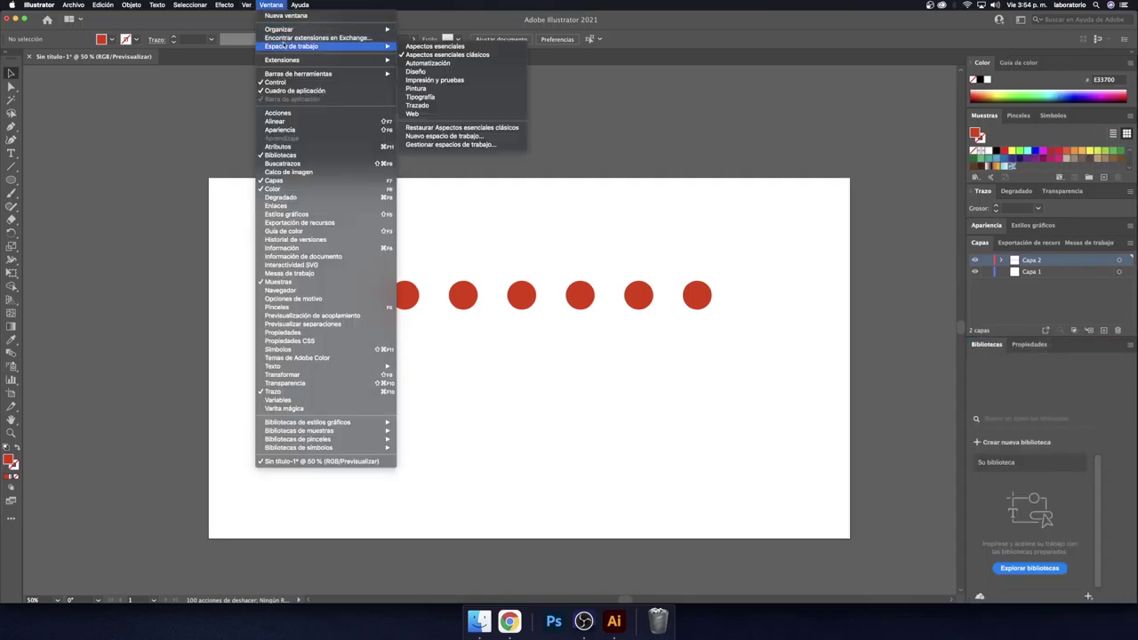
Step: Show the Align panel, select all six circles and make the first the key object
left_click(335, 122)
left_click_drag(384, 51, 179, 133)
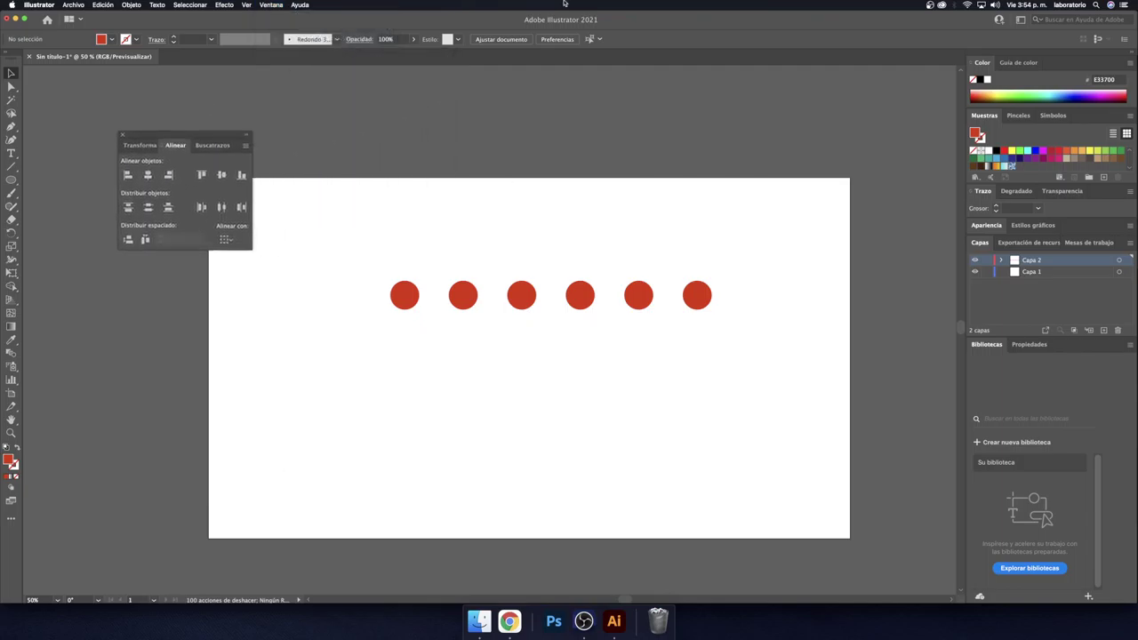
left_click_drag(331, 222, 746, 344)
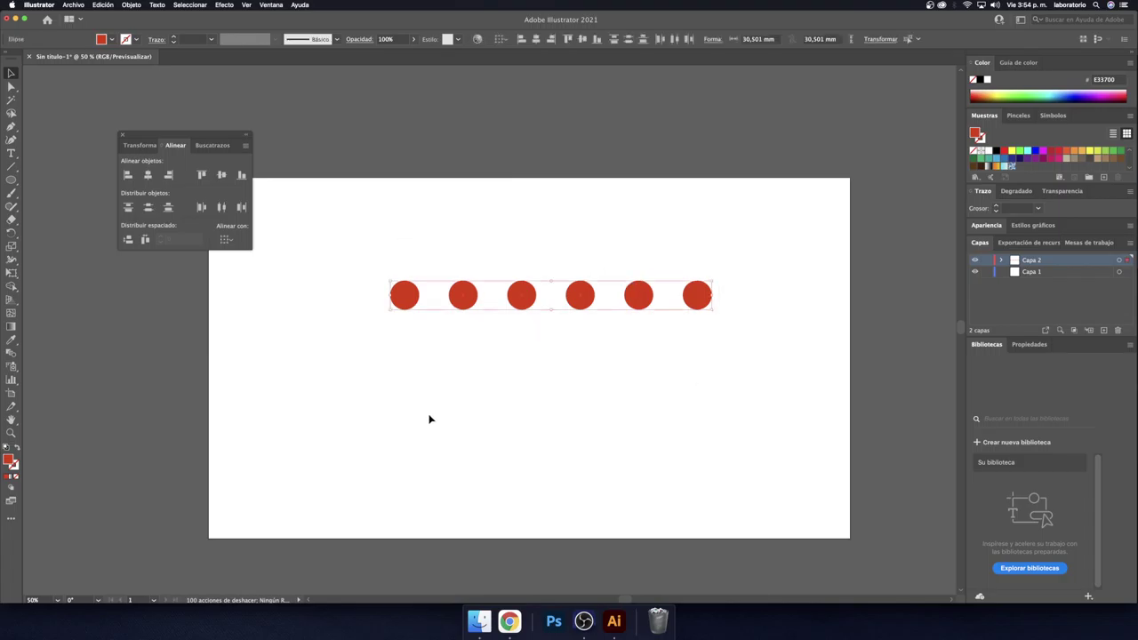
left_click(413, 298)
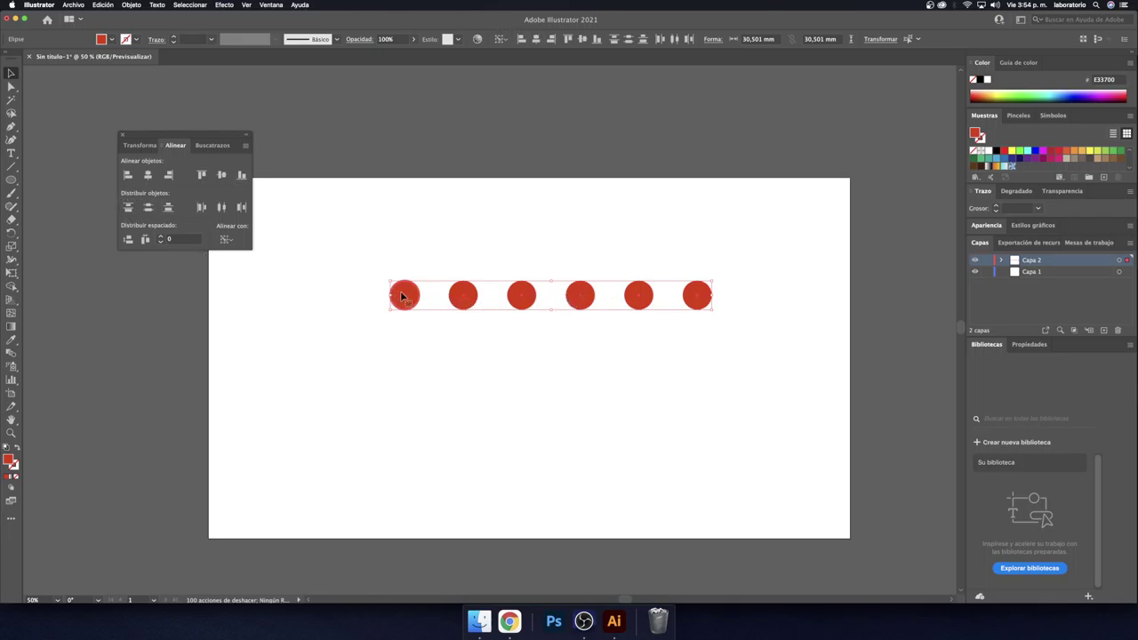
Step: Space the circles 10 mm apart horizontally, undo the vertical spacing, and deselect
left_click(182, 239)
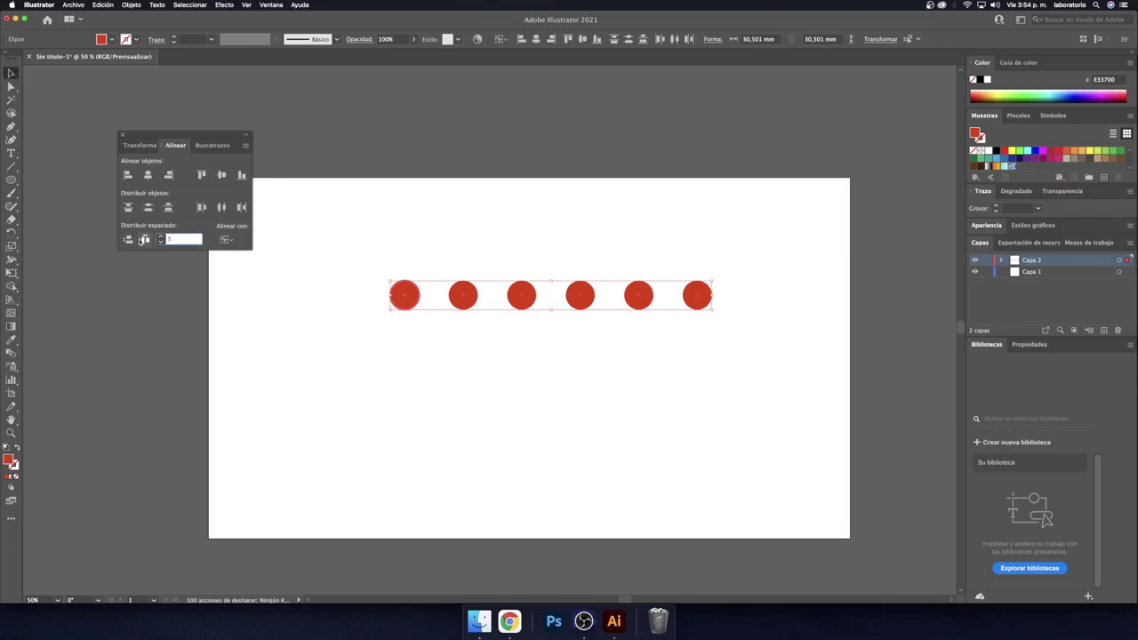
left_click(145, 240)
left_click(145, 240)
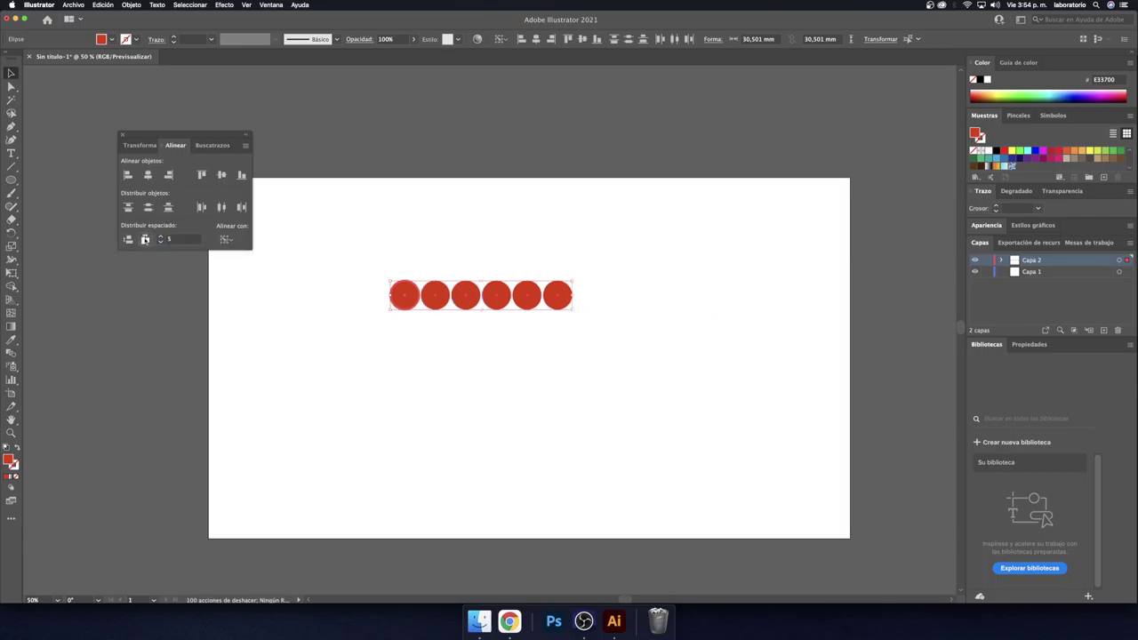
left_click(171, 242)
type("10")
left_click(145, 240)
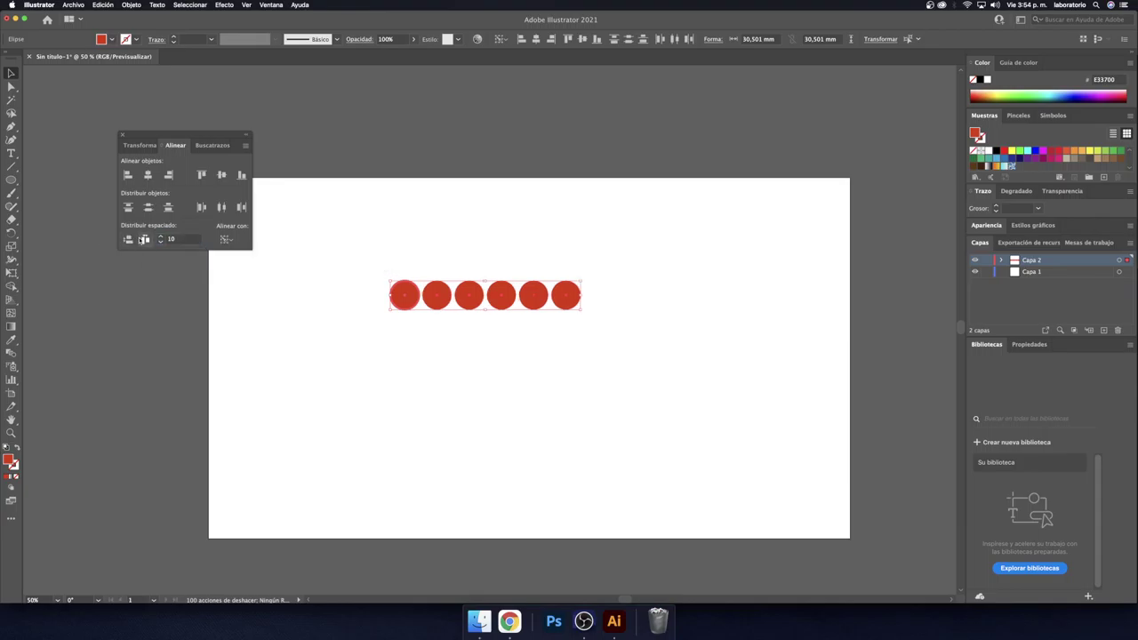
left_click(187, 241)
left_click(128, 240)
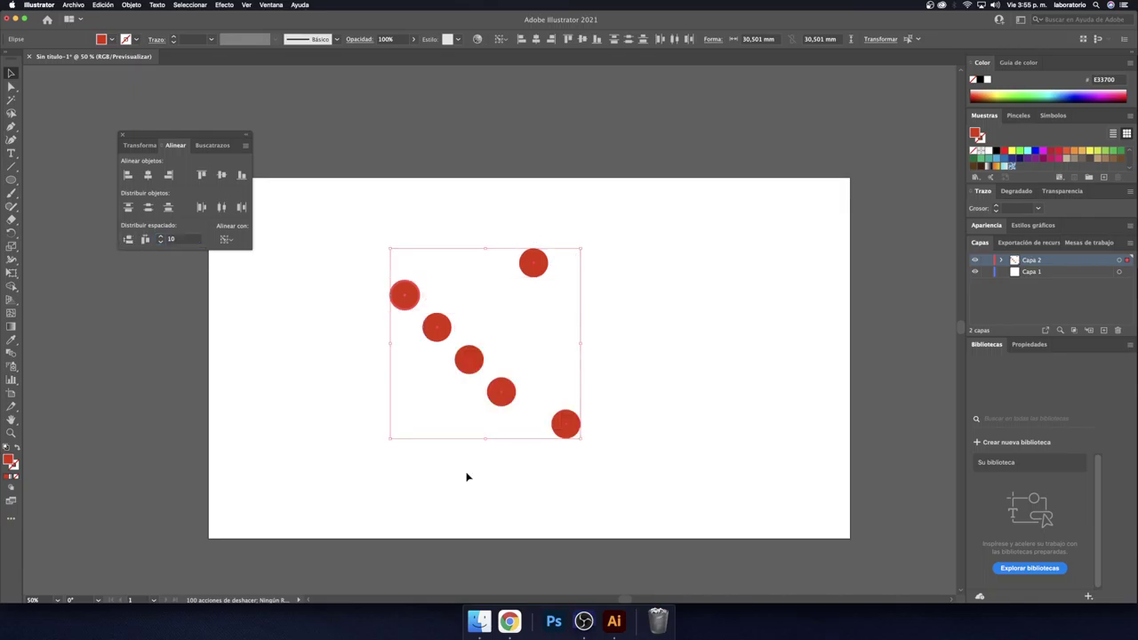
key("super+z")
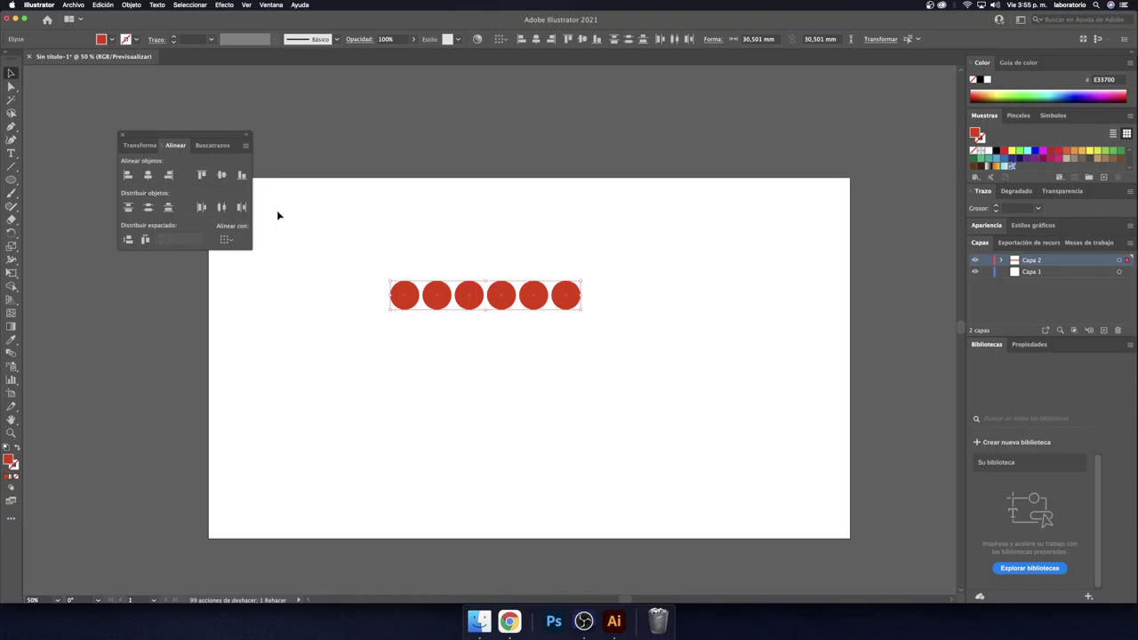
left_click(353, 139)
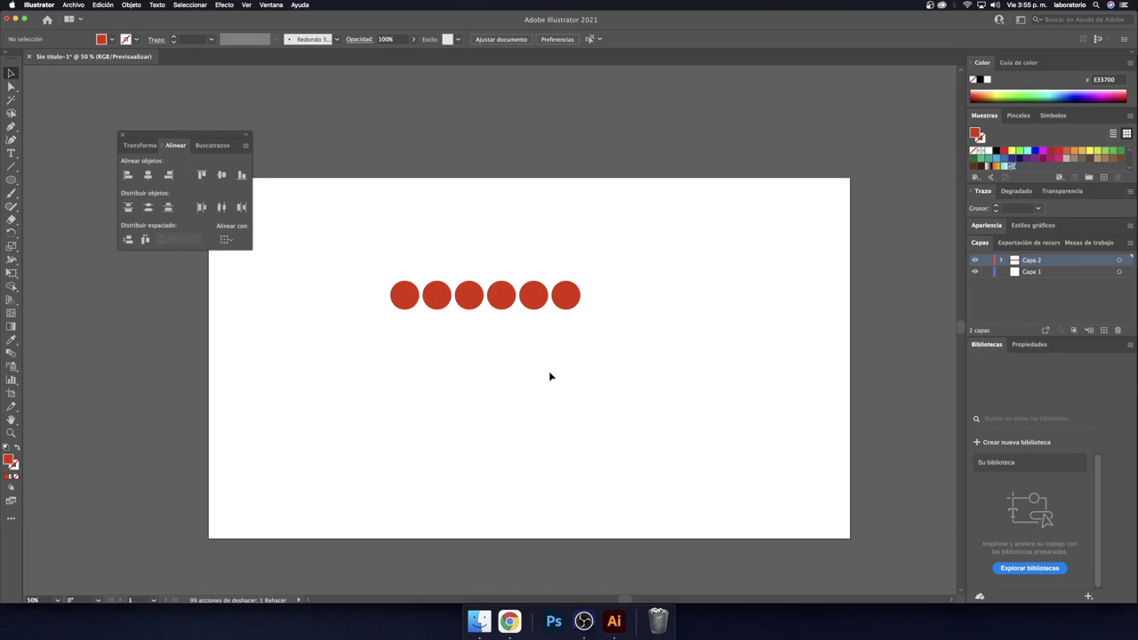
Step: Bring the OBS Studio recorder window in front of Illustrator
left_click(583, 621)
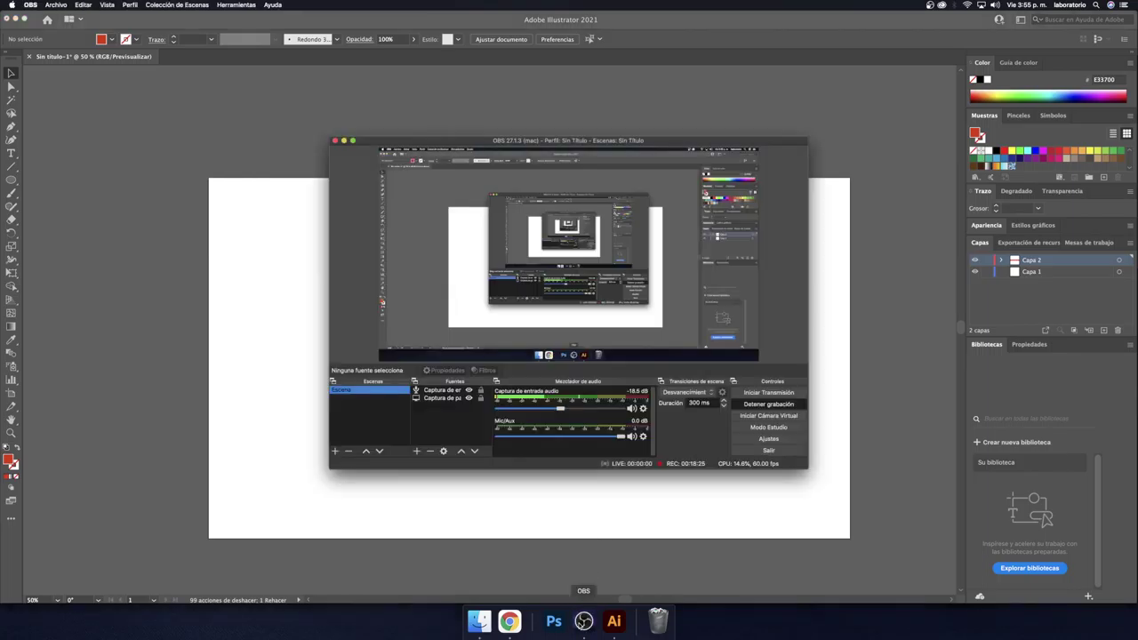